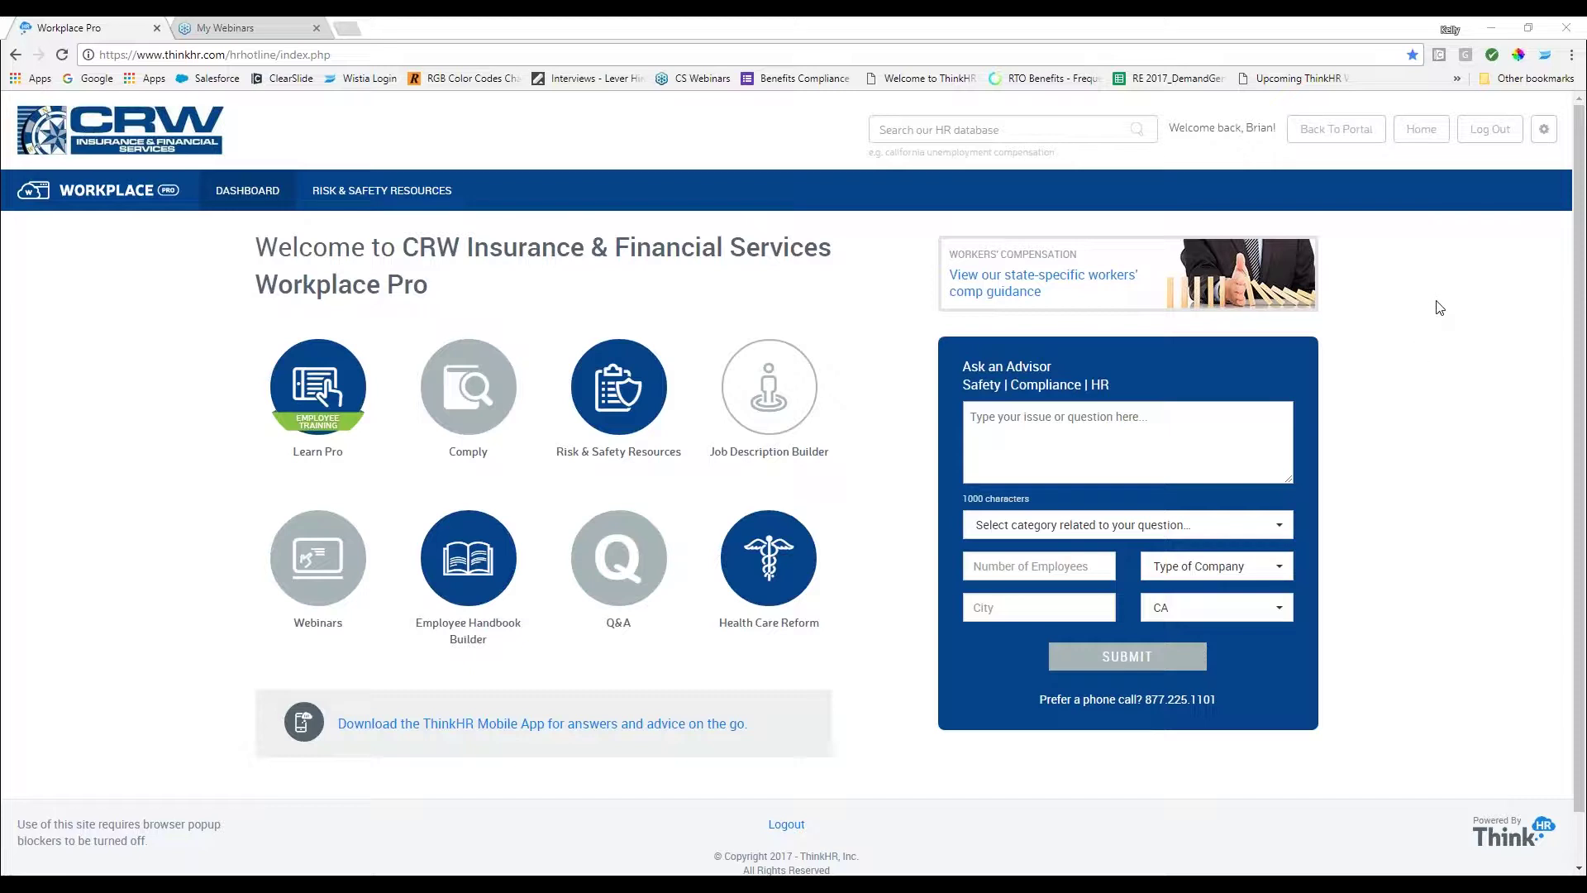
View the My Account options for the signed-in account, and return to the Workplace Pro dashboard.
click(1542, 132)
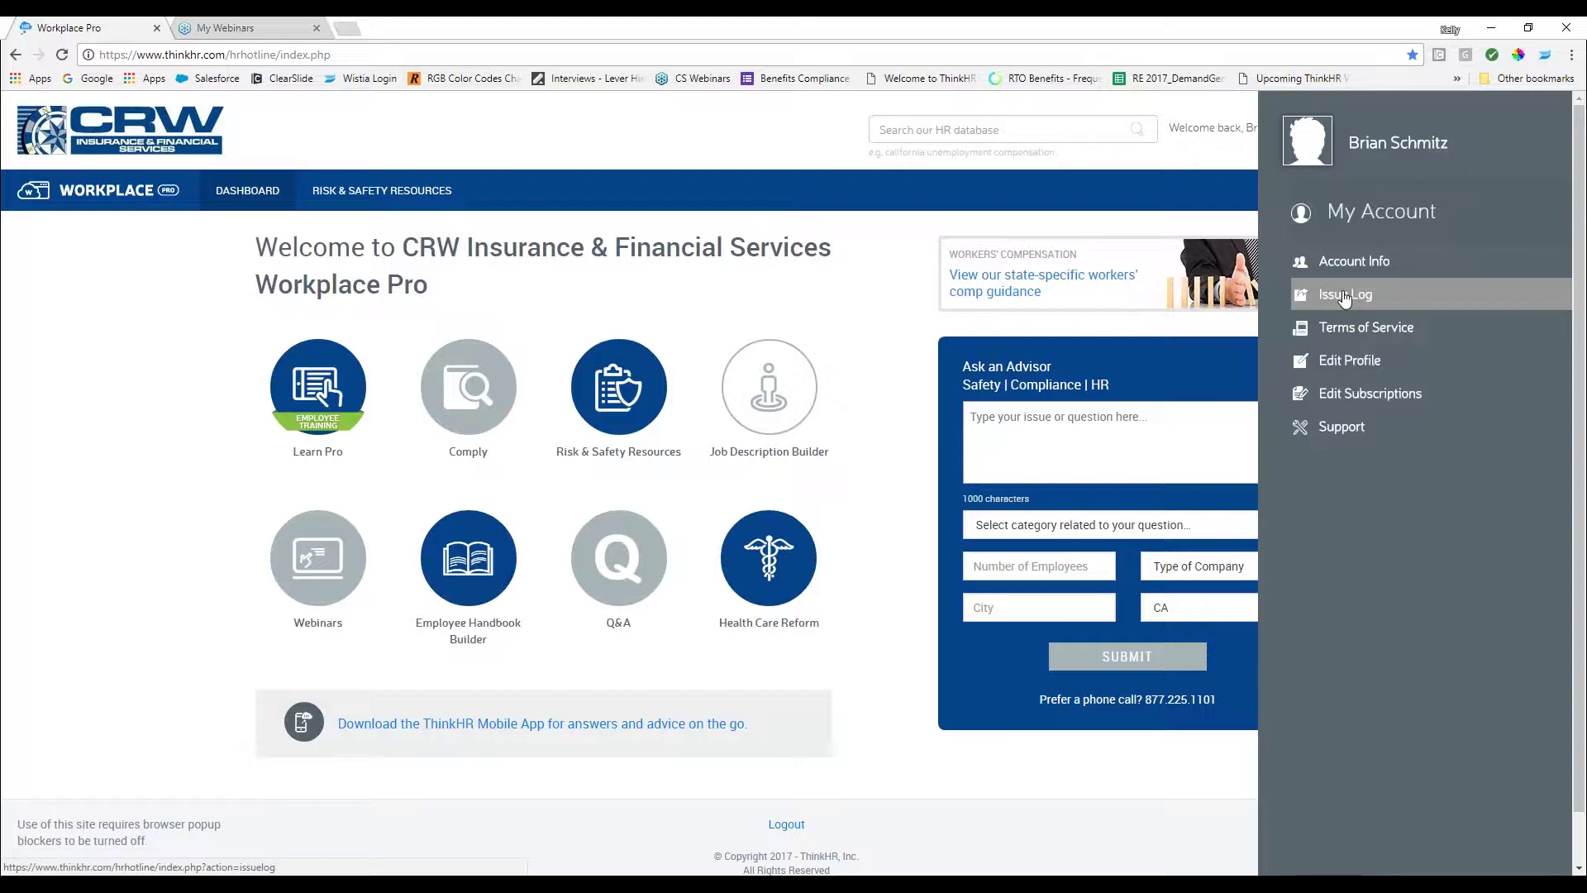
click(1234, 153)
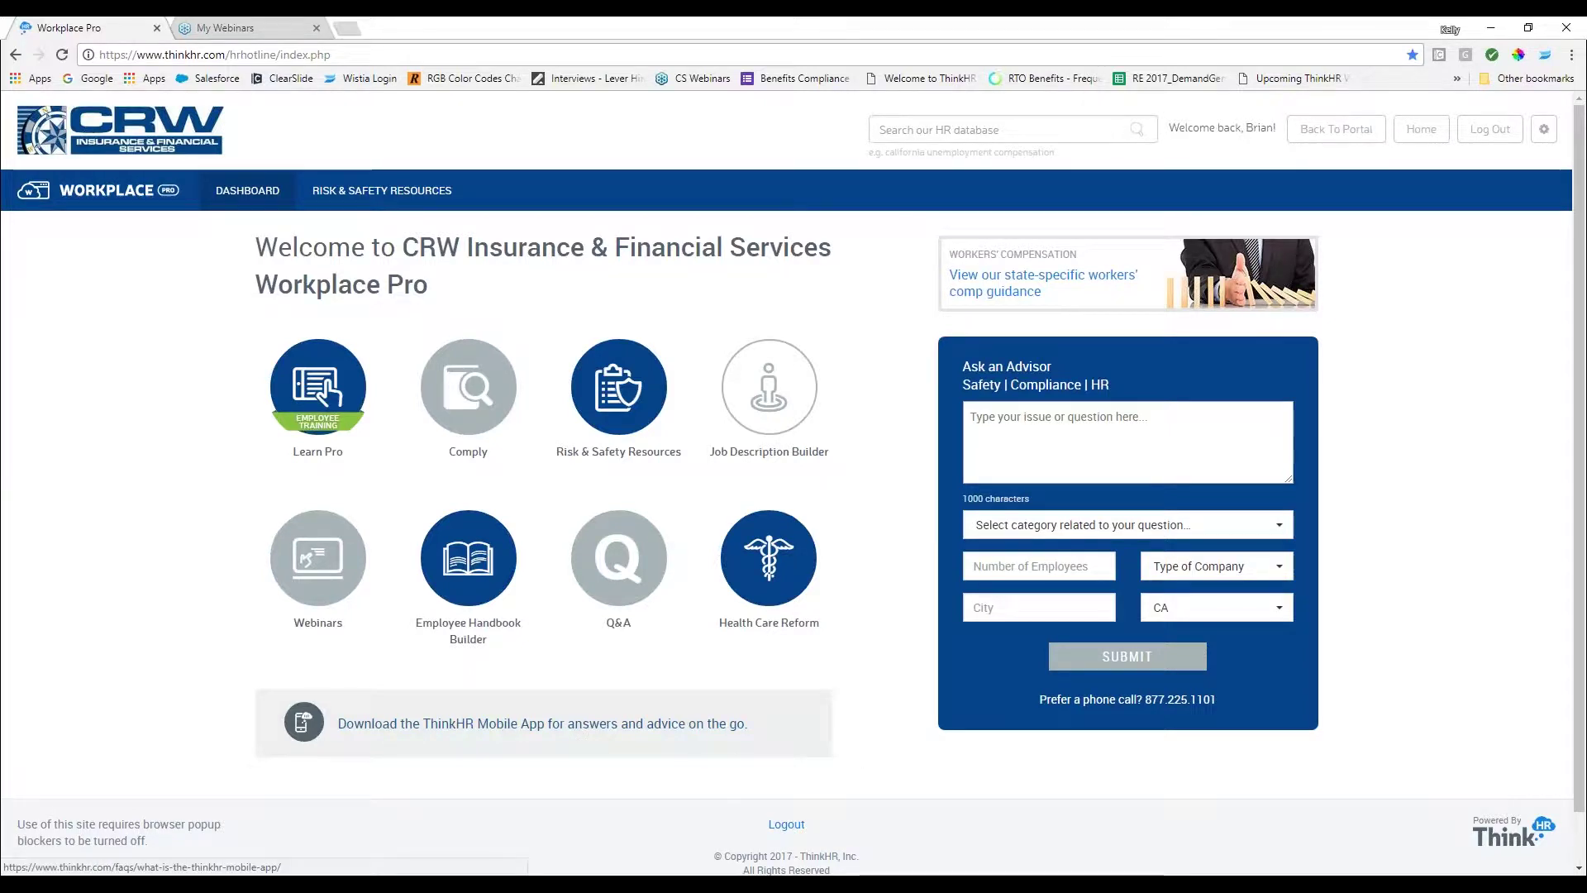
Review the ThinkHR Mobile App page with its download and sign-in sections, then close it and return to the dashboard.
click(581, 728)
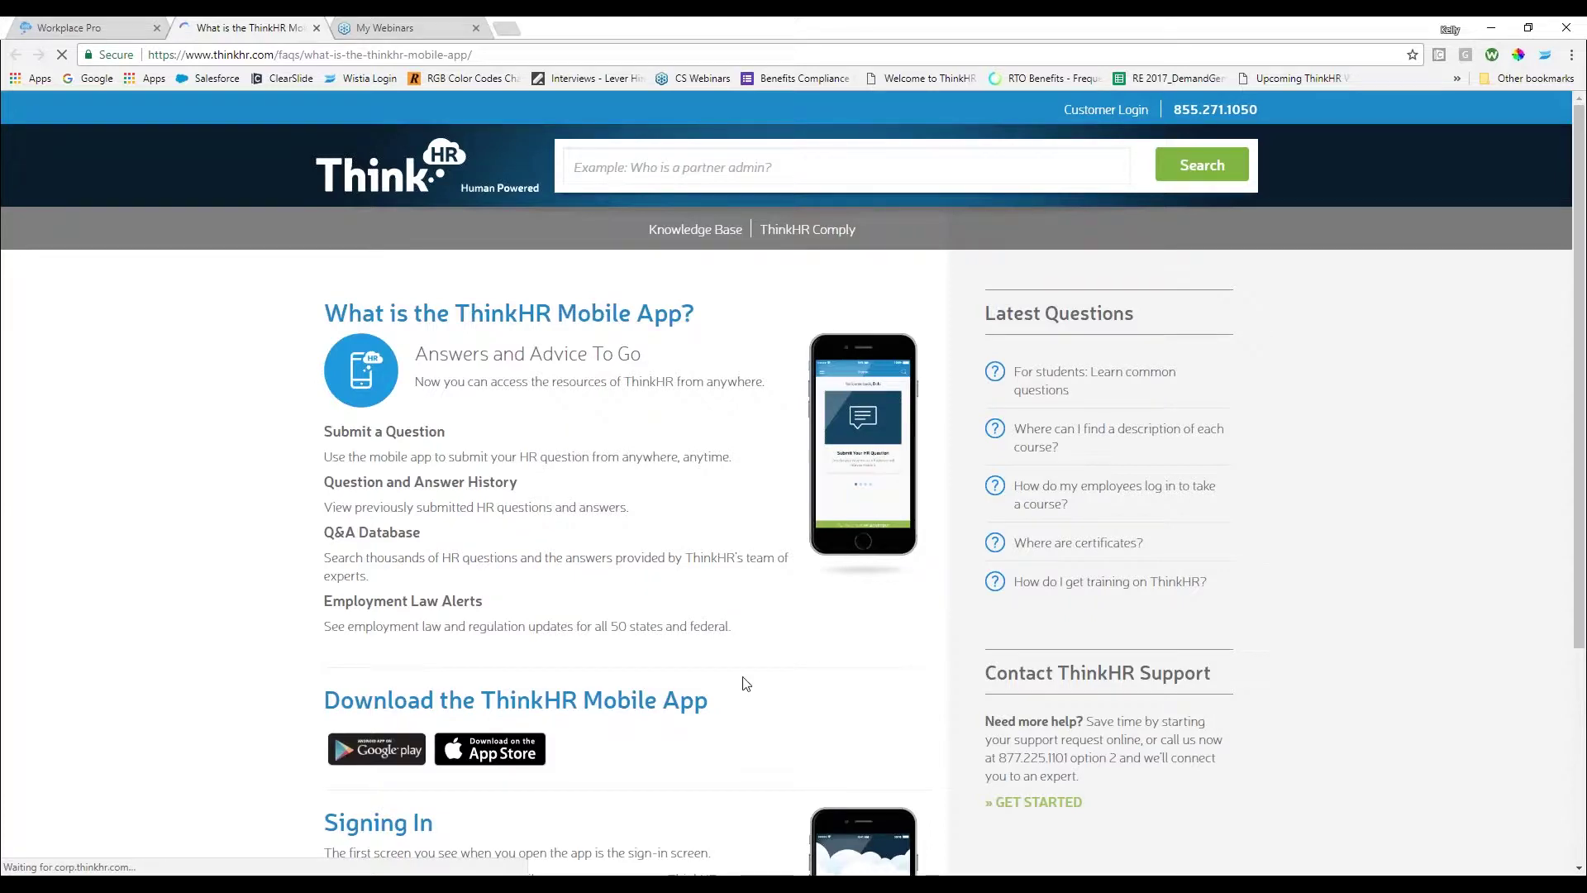
scroll(744, 683, down, 2)
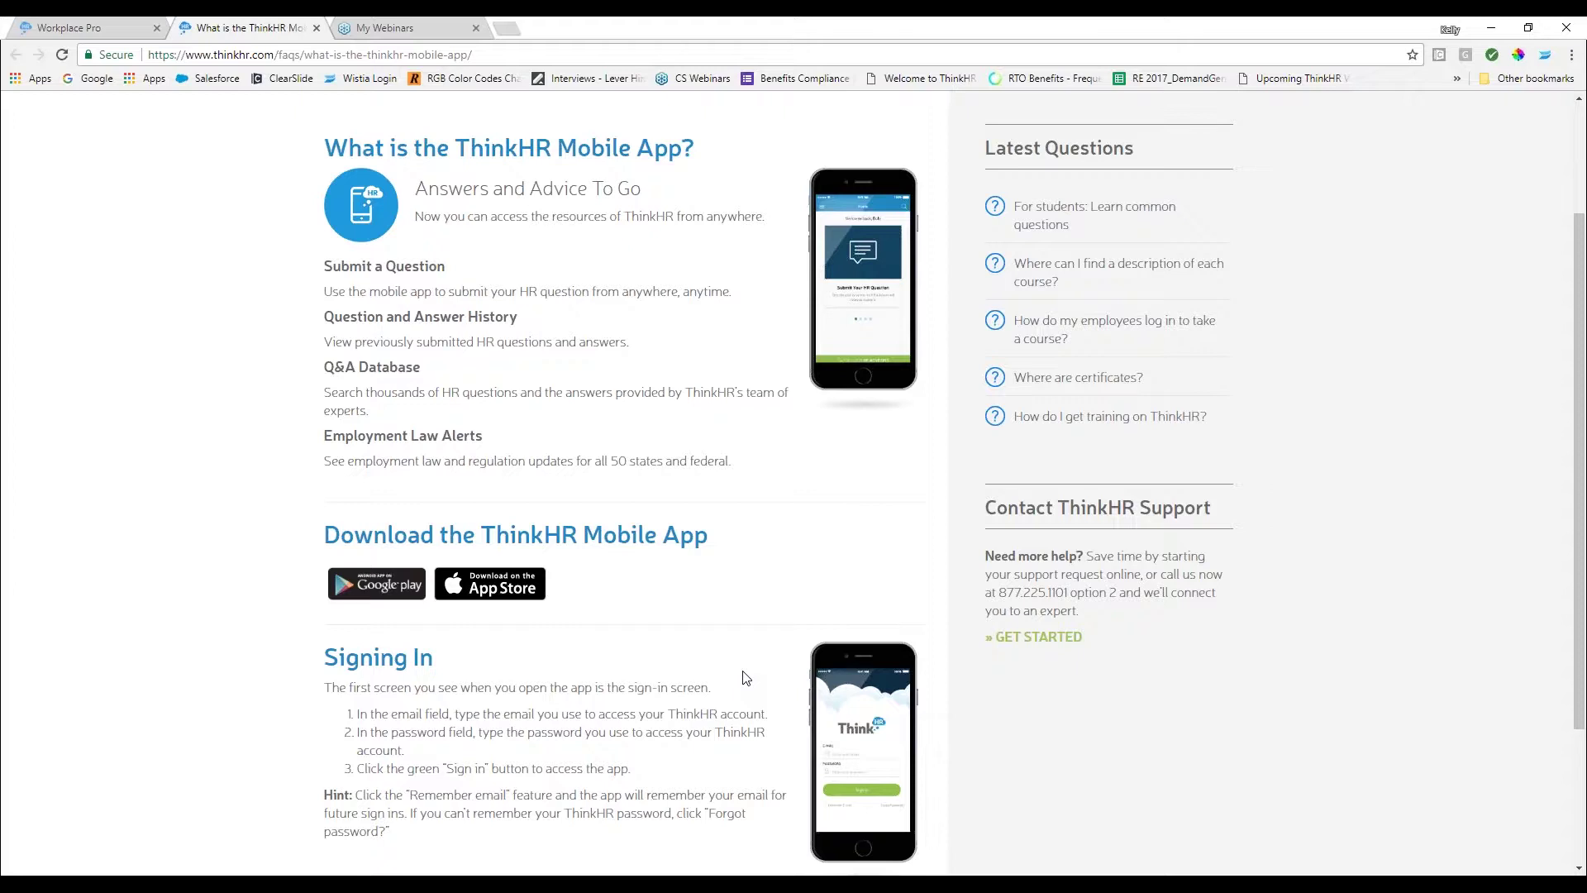
scroll(746, 678, up, 2)
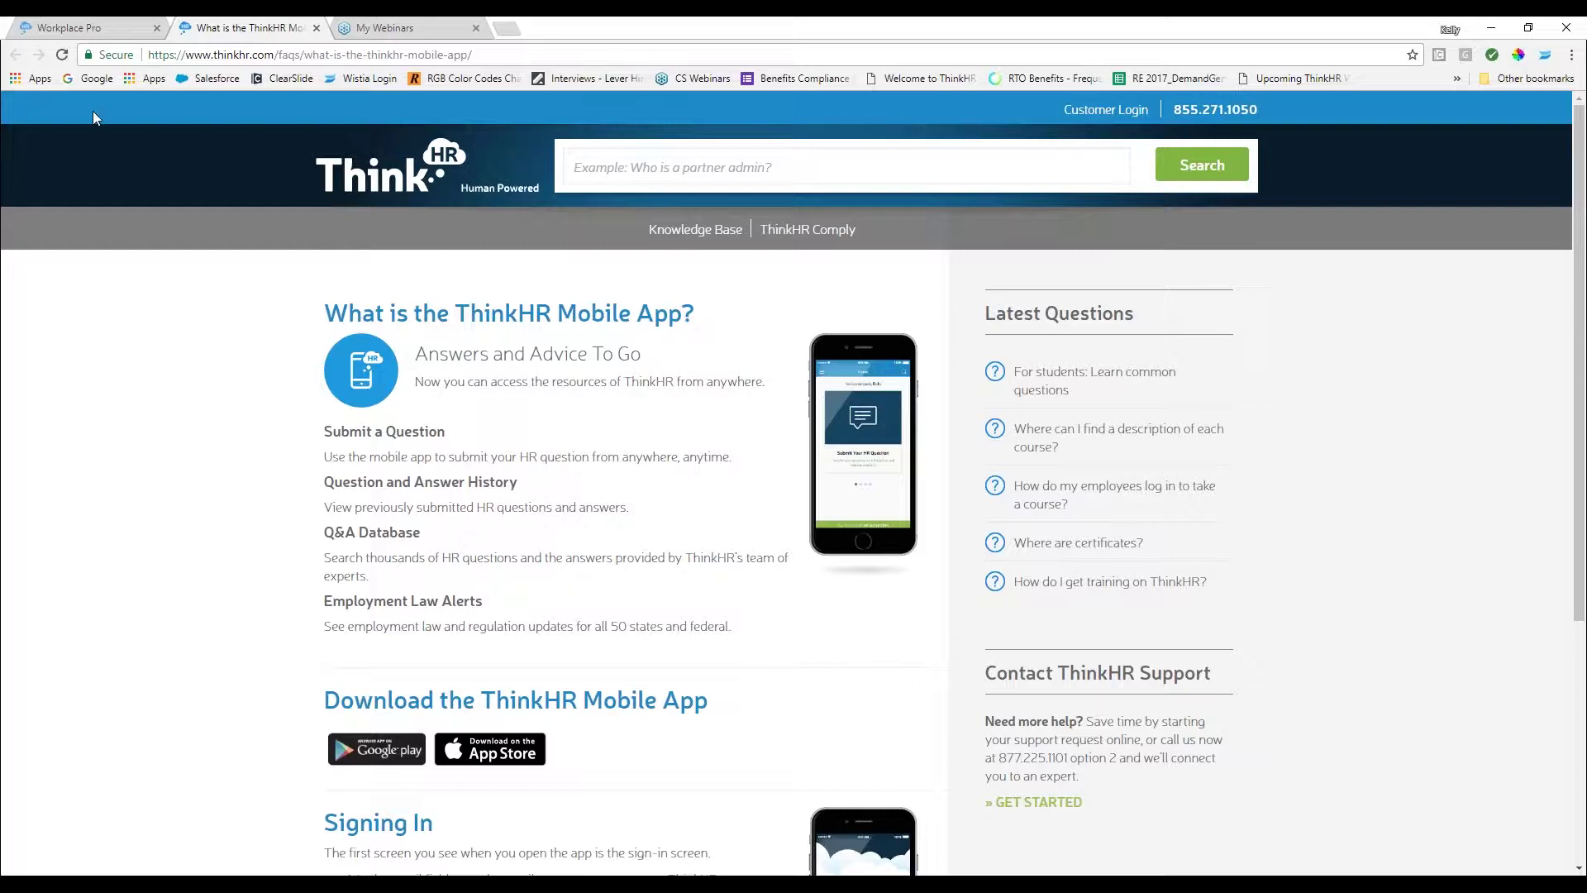
click(86, 31)
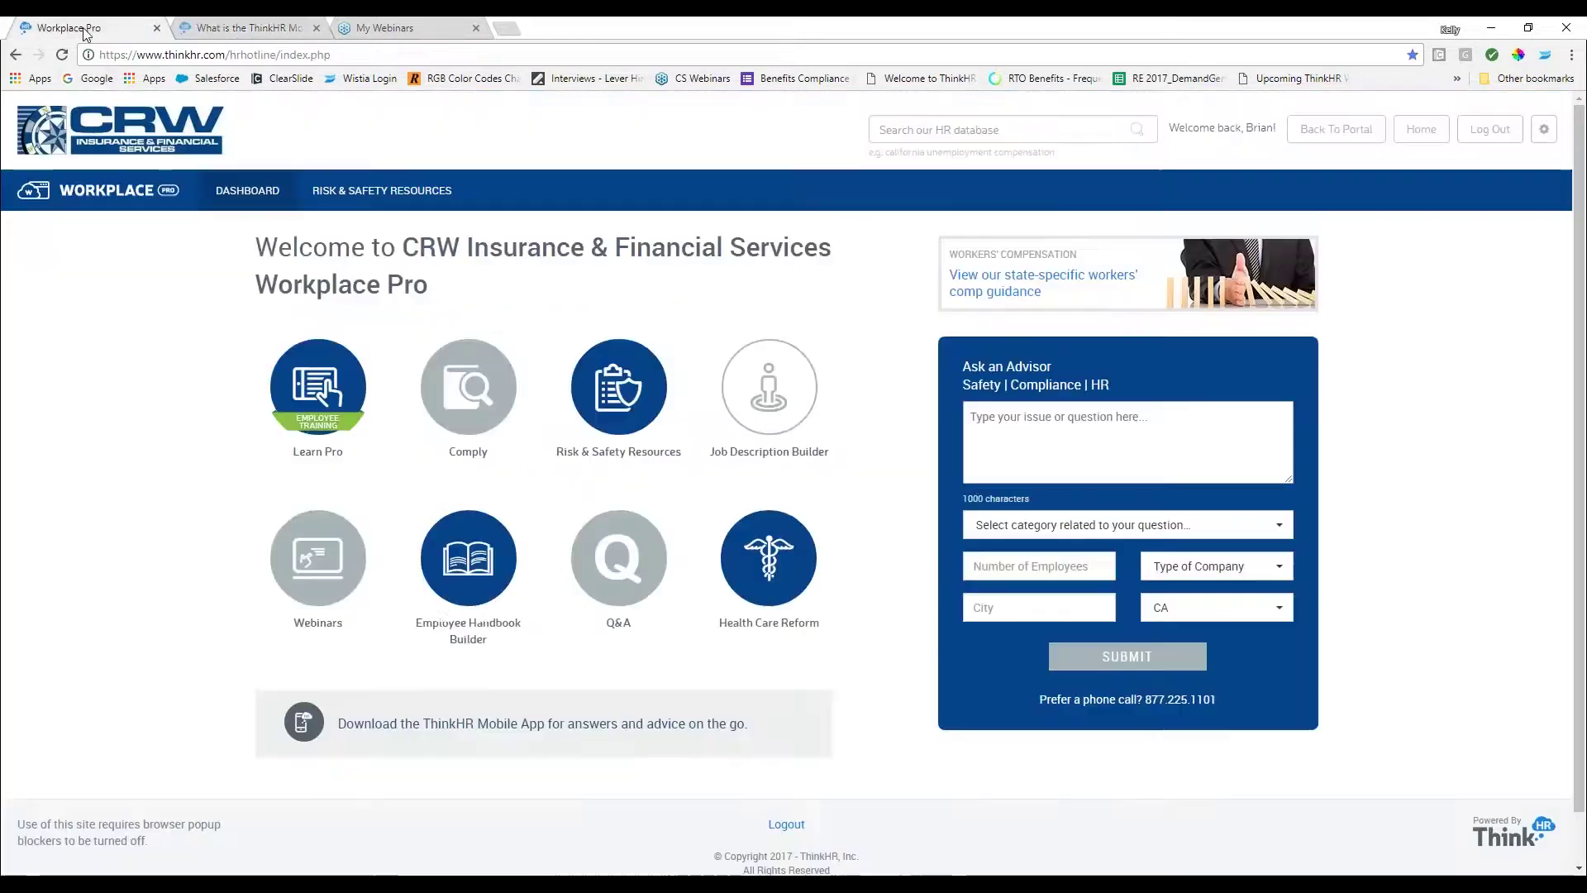
click(316, 28)
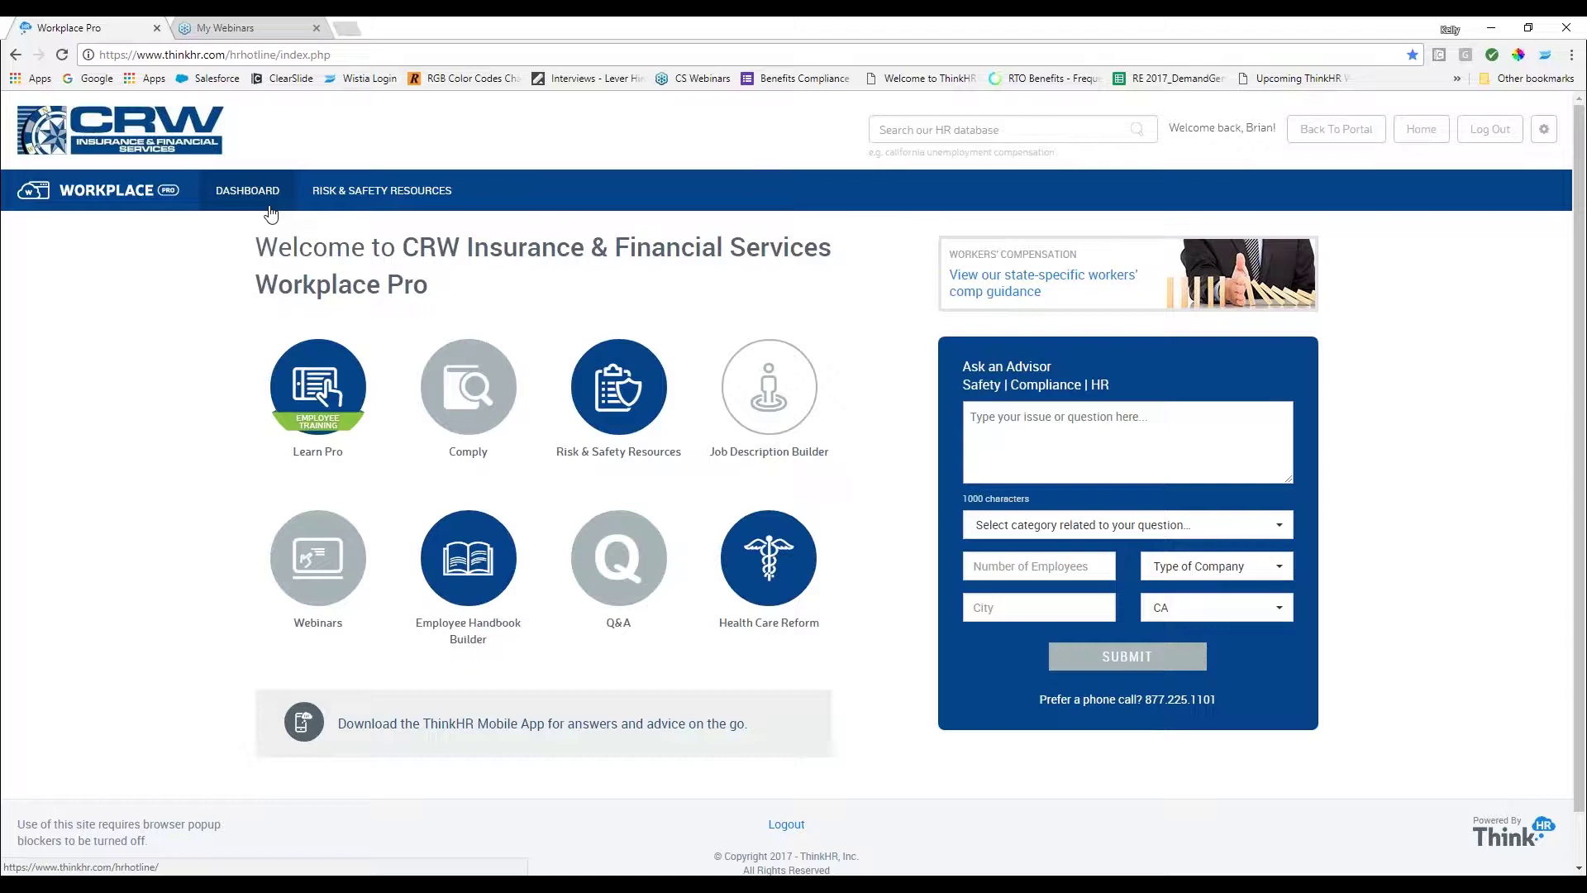
View the Risk & Safety Resources page, then close it and return to the Workplace Pro dashboard.
click(615, 400)
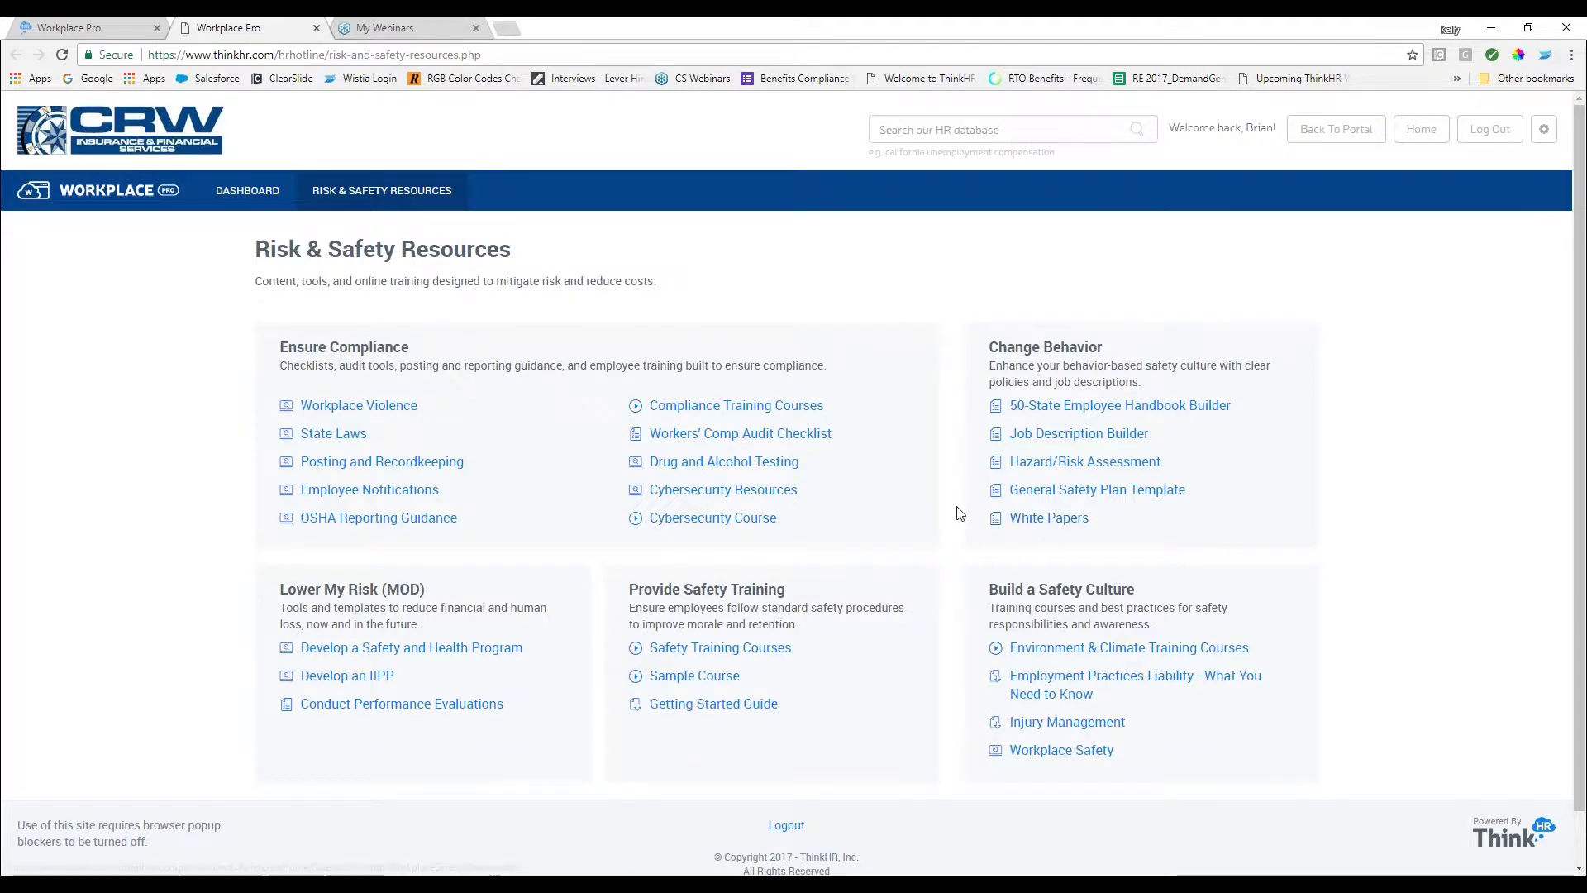
click(56, 28)
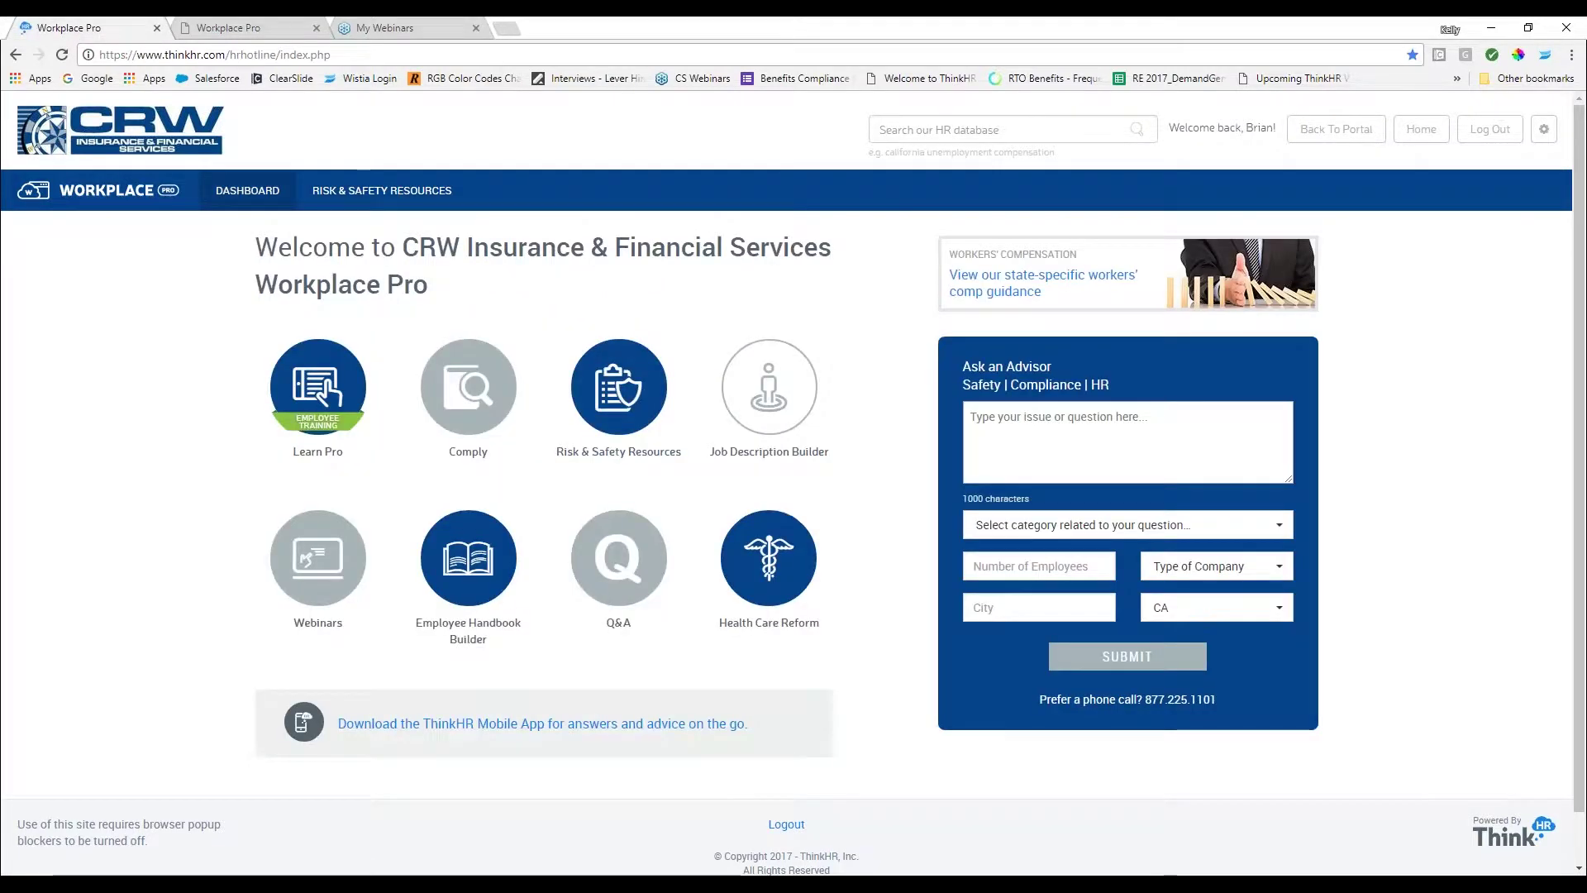
click(315, 28)
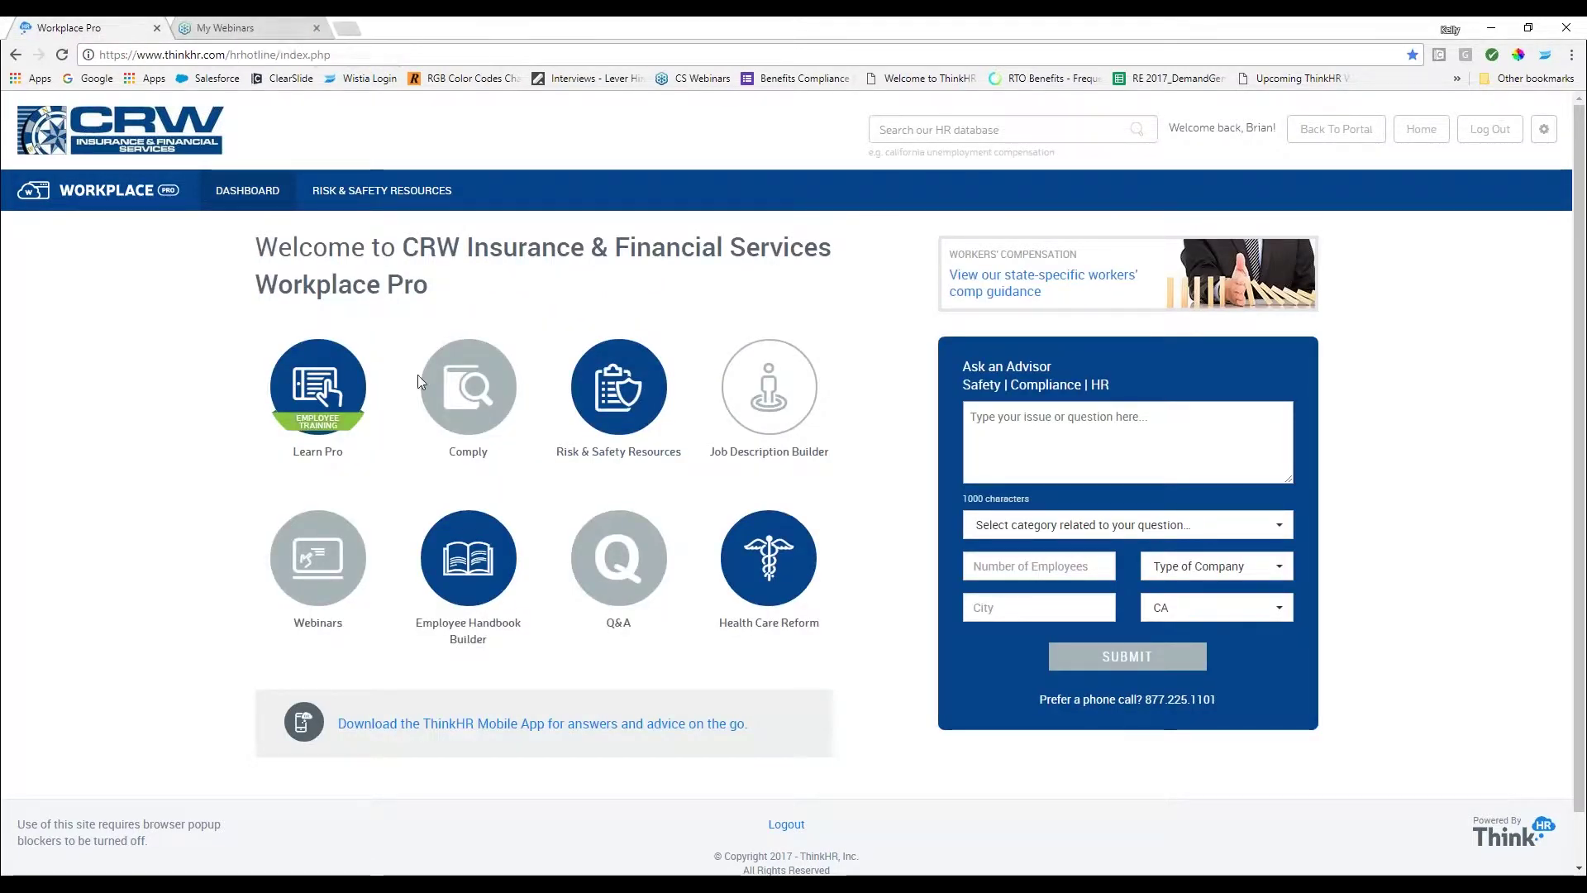
Open the Webinars library from the dashboard and look through the first page of recorded webinars.
click(315, 583)
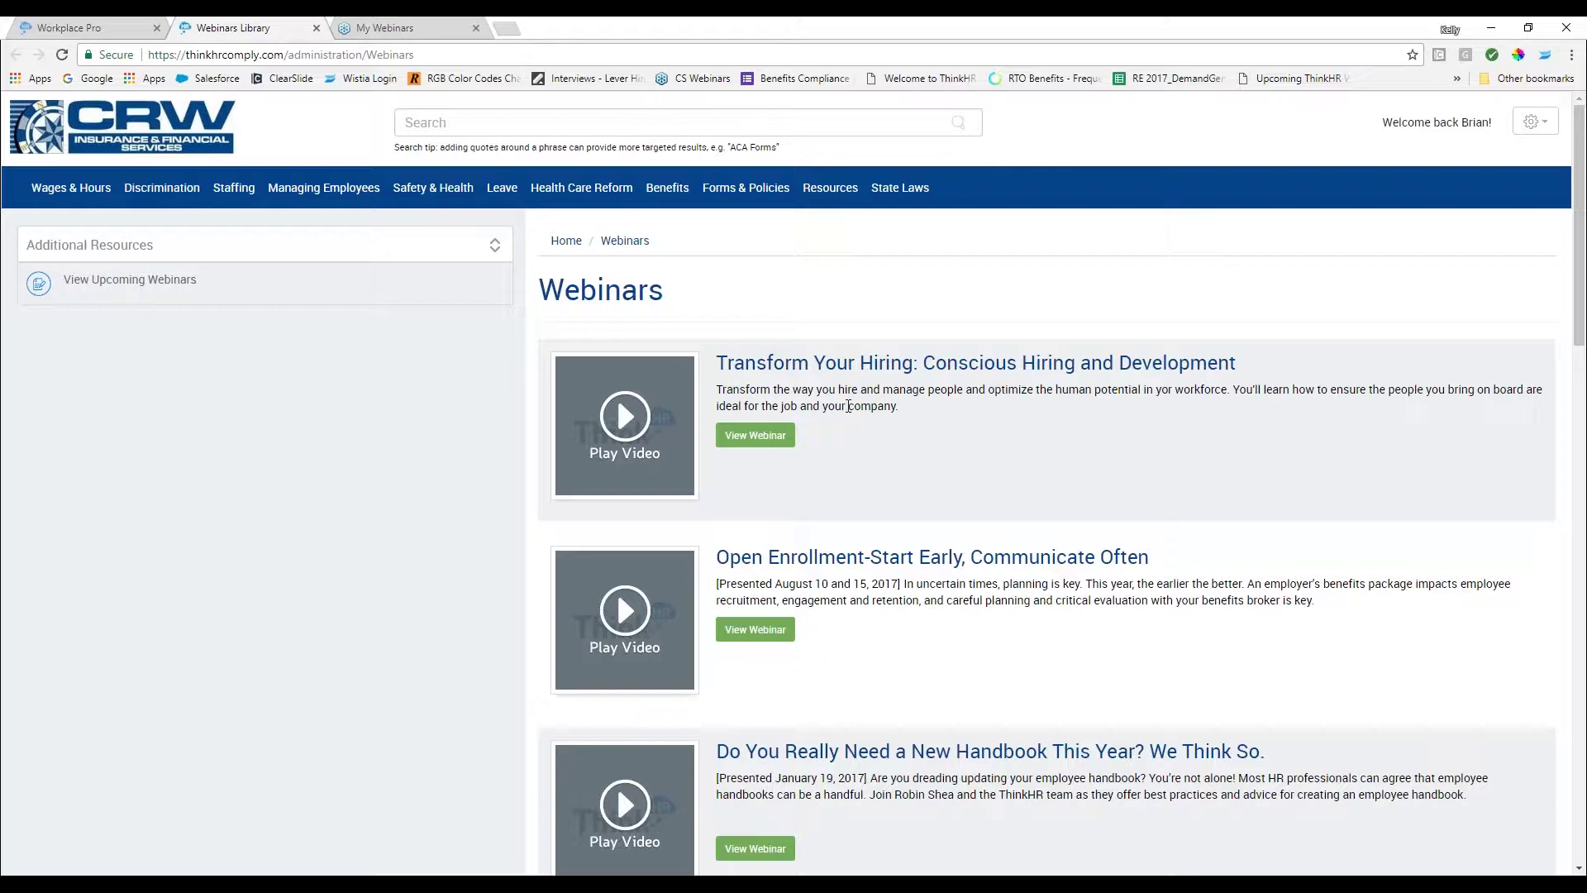
scroll(848, 405, down, 2)
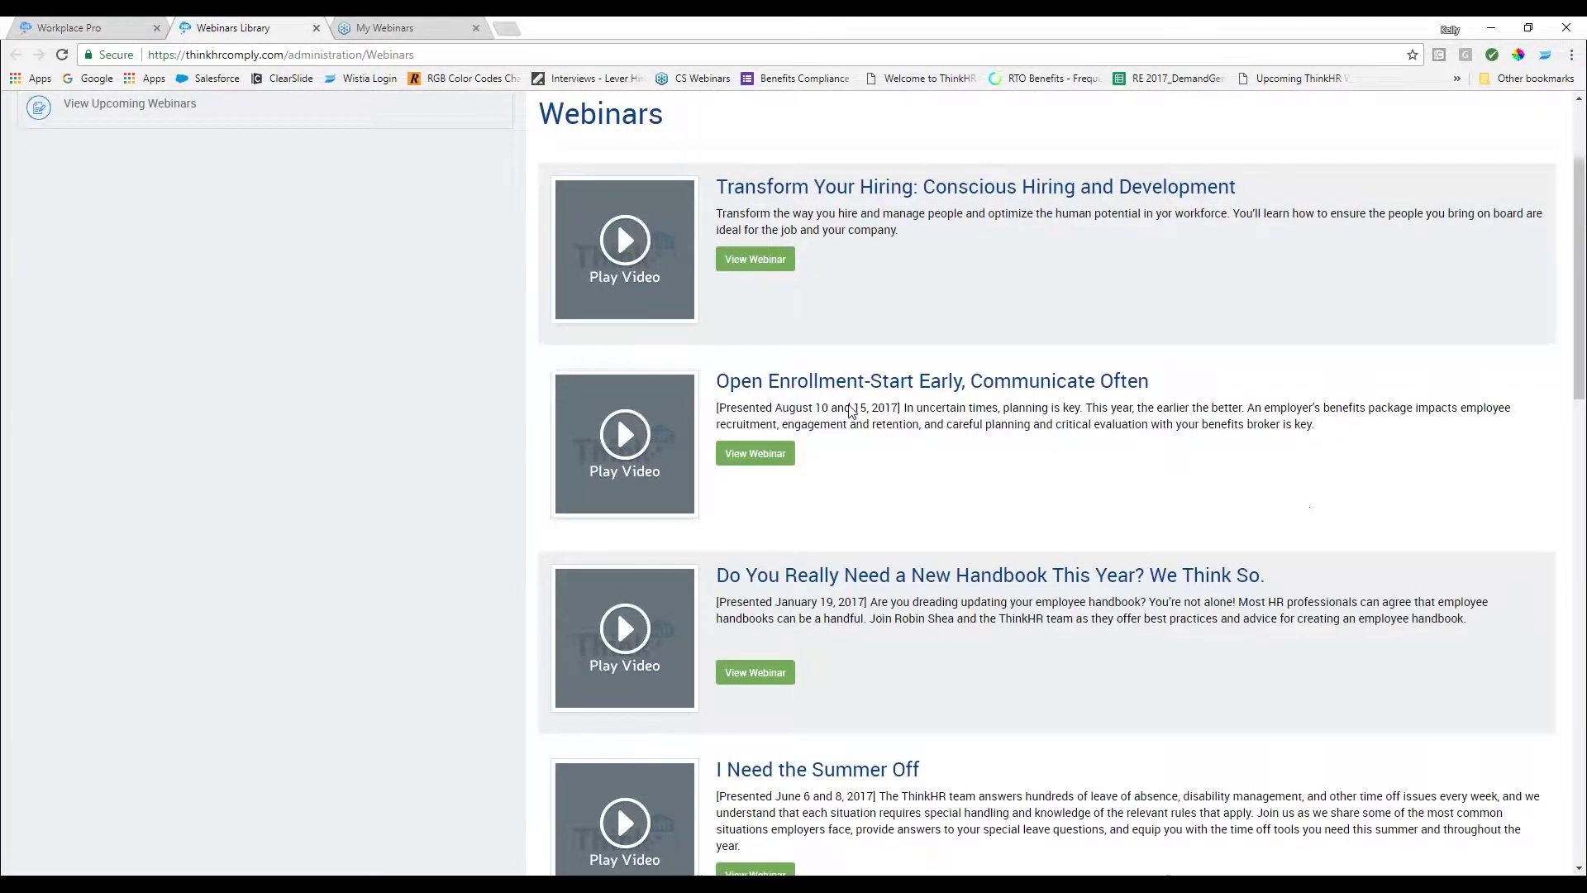
scroll(850, 409, down, 3)
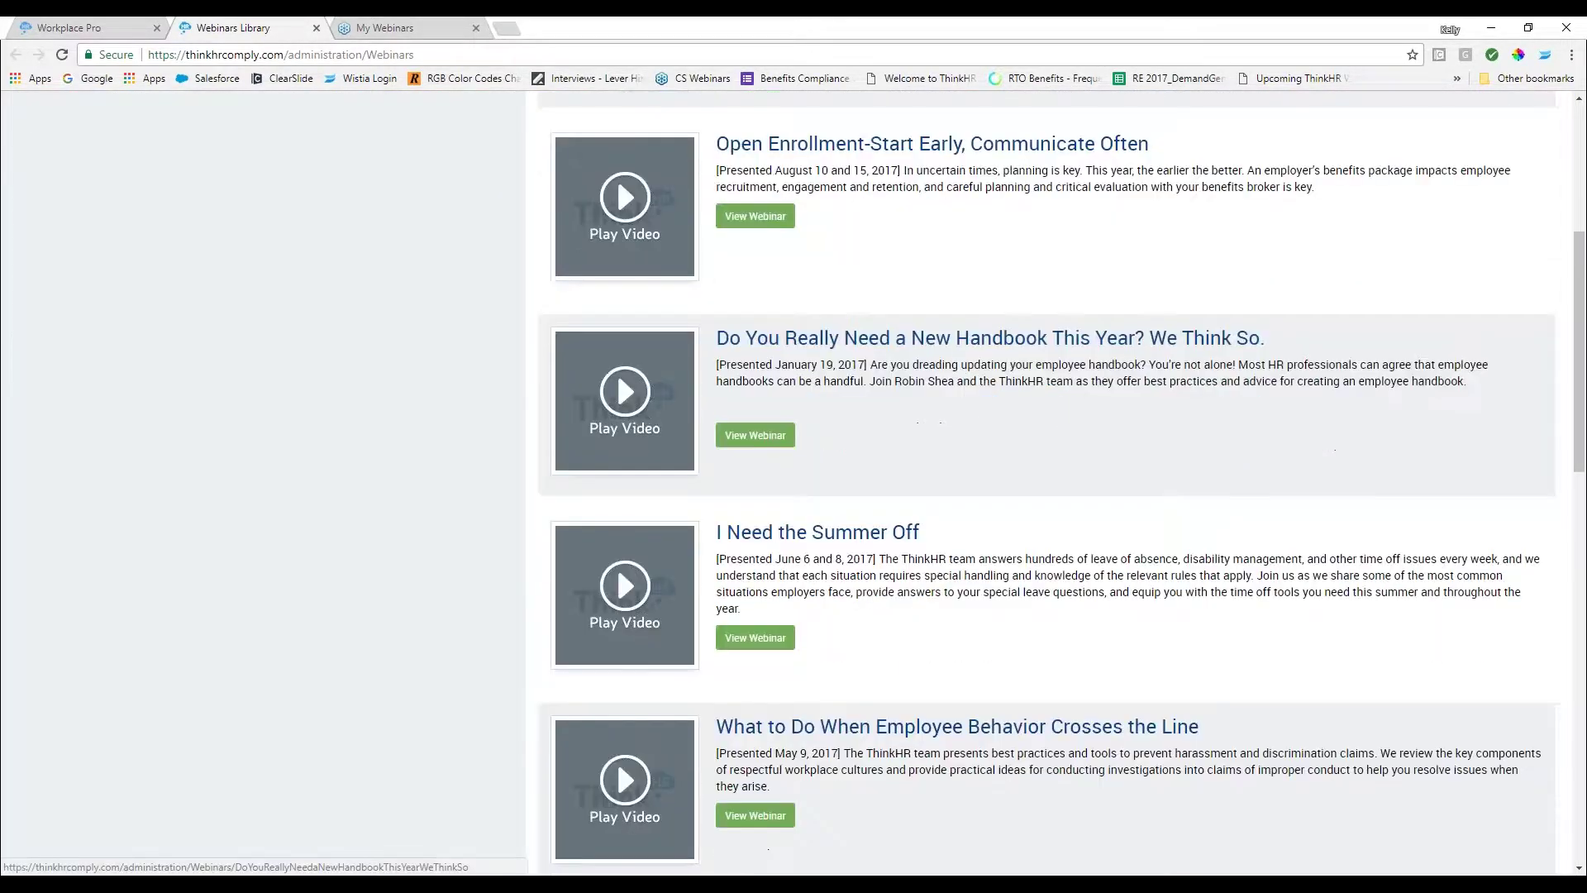
scroll(843, 431, down, 2)
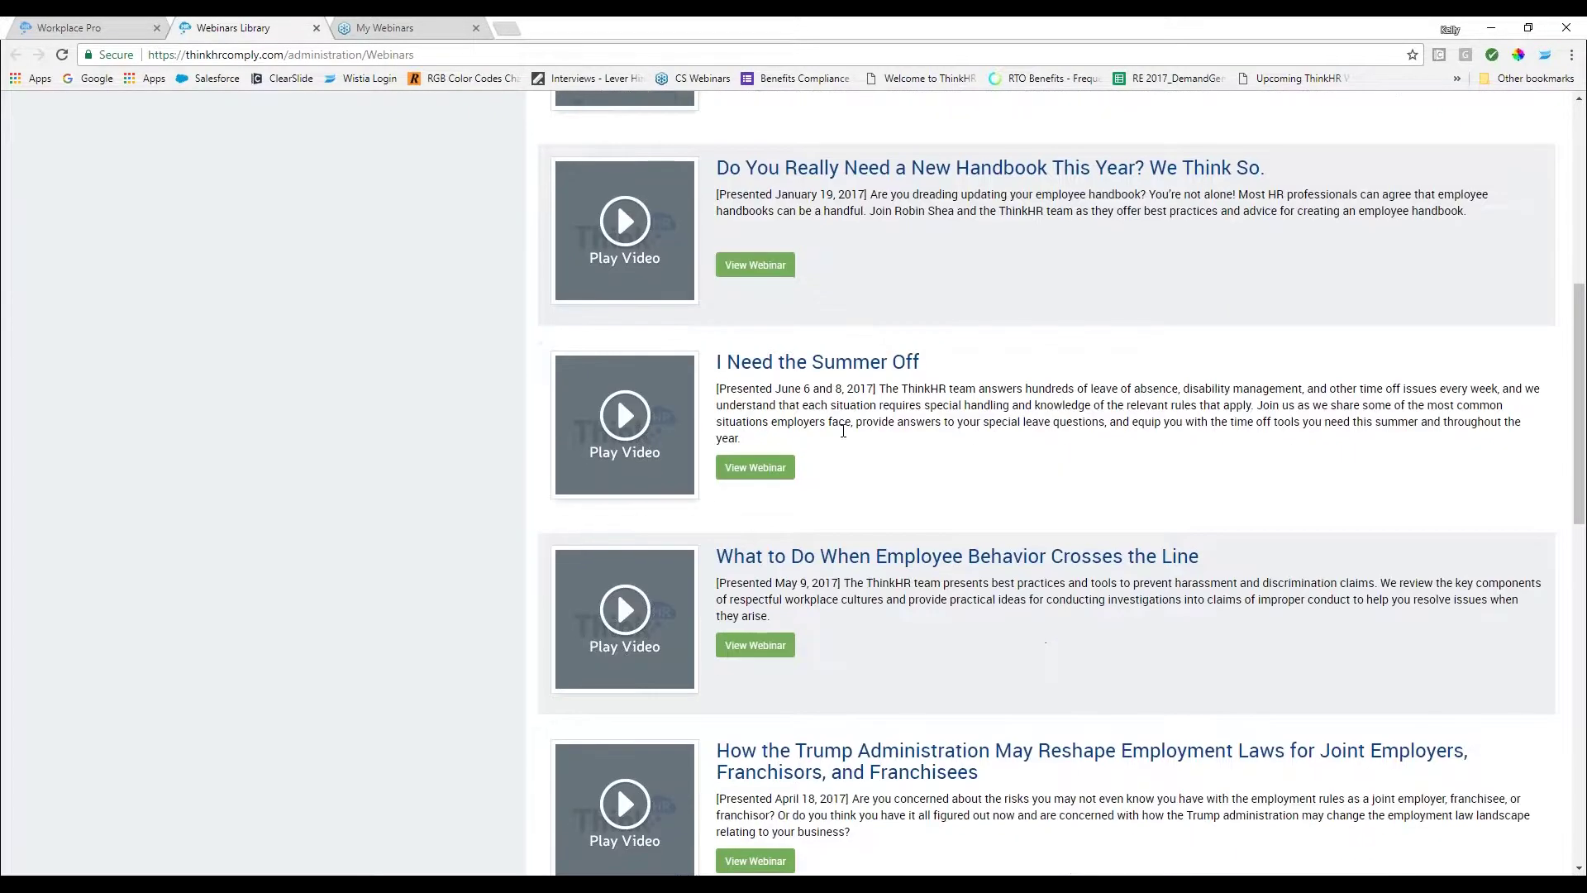
scroll(843, 431, down, 2)
scroll(840, 443, down, 4)
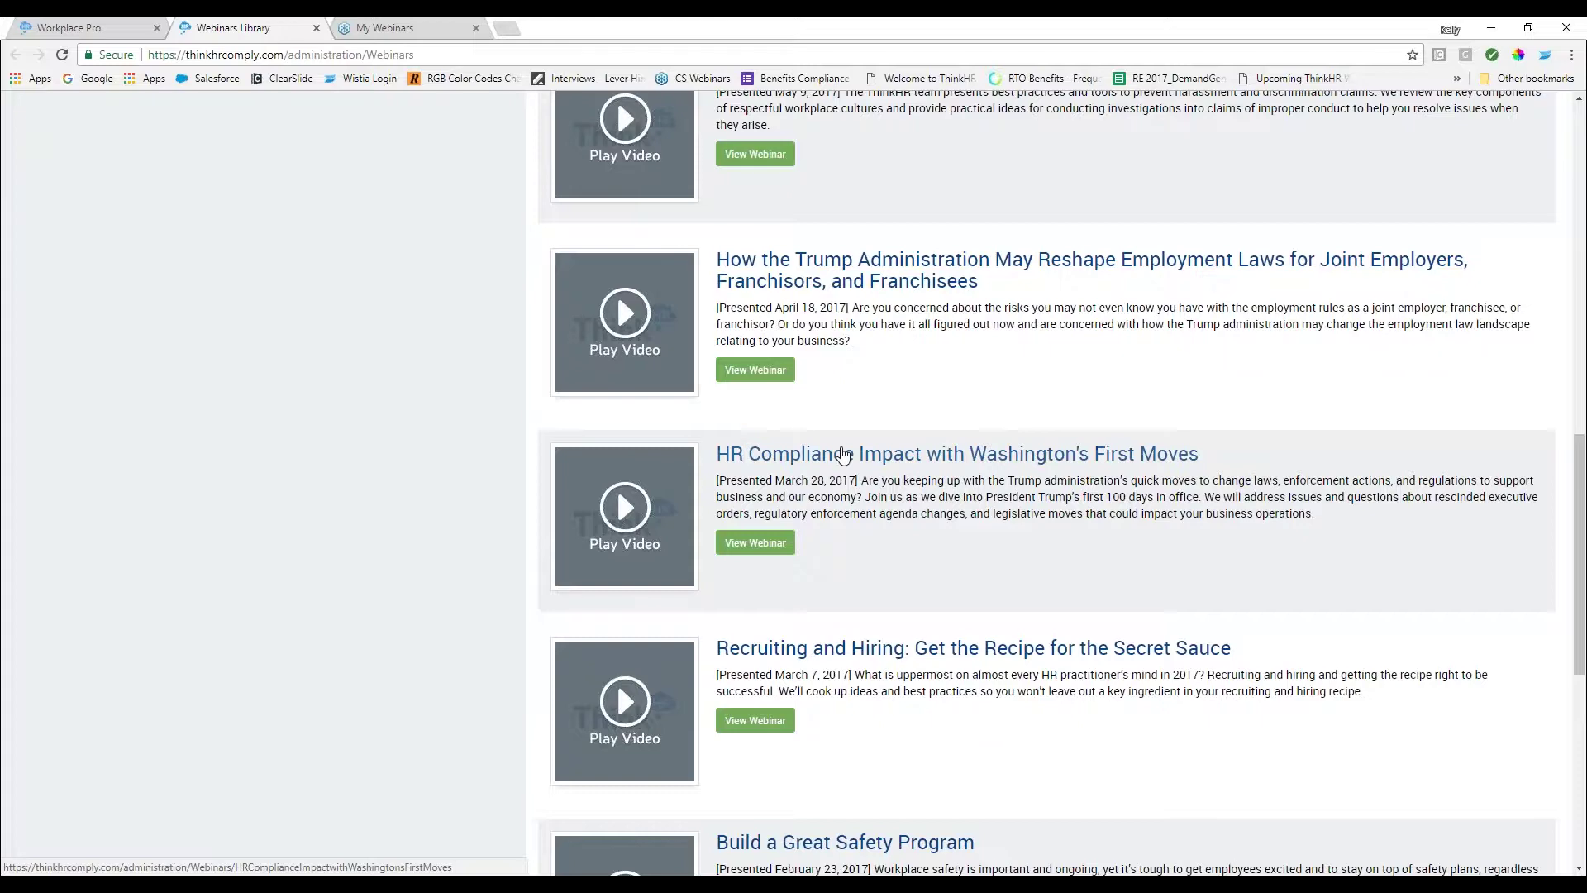
scroll(846, 463, down, 4)
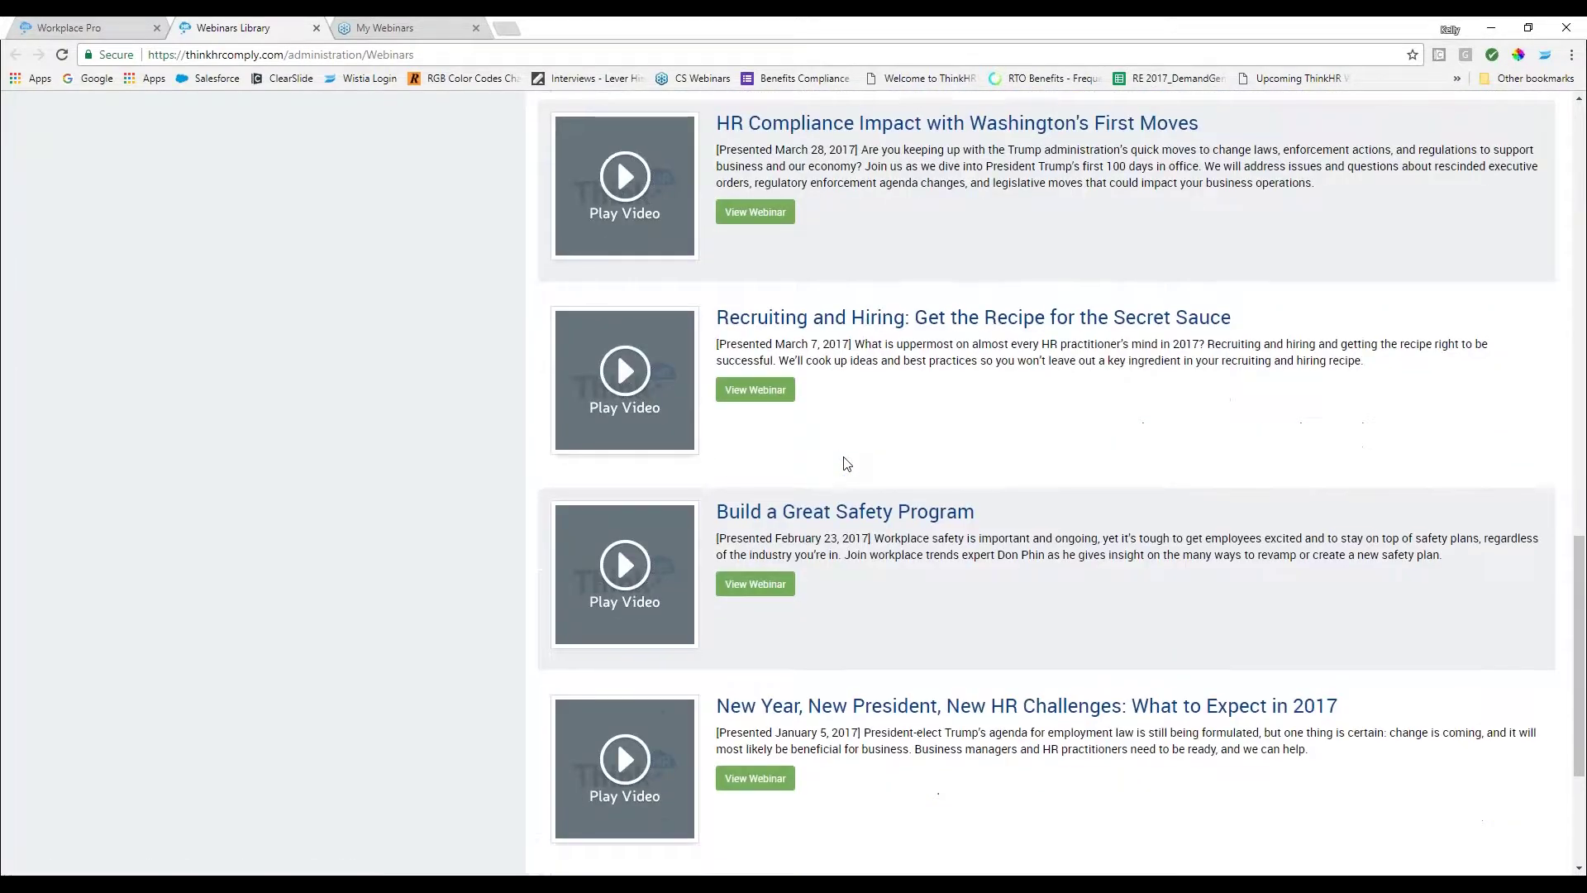
scroll(846, 463, down, 2)
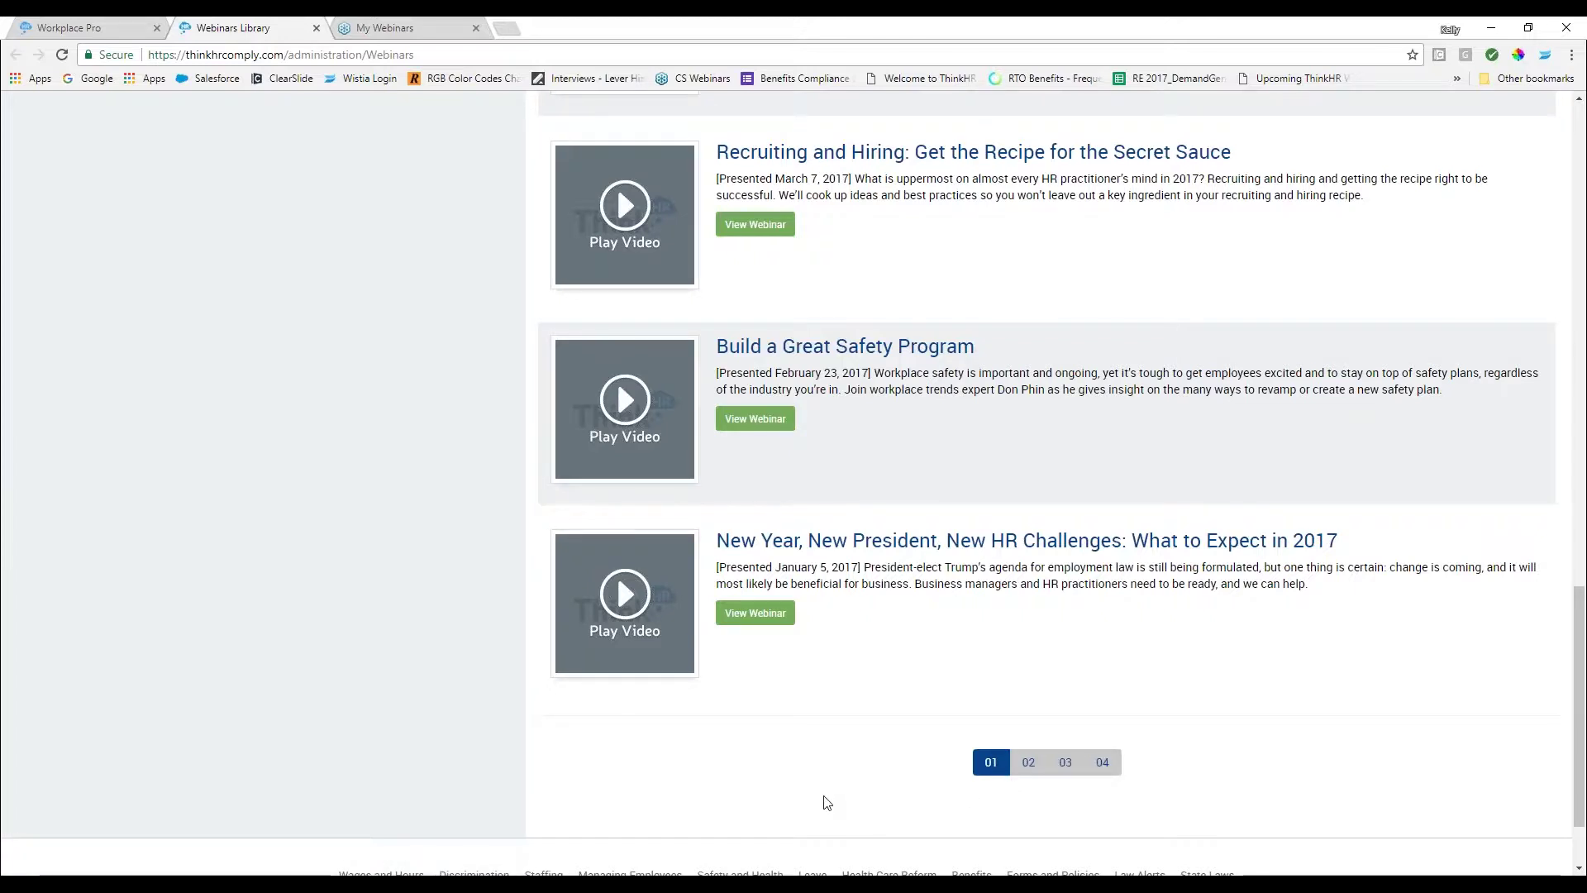
scroll(827, 802, up, 12)
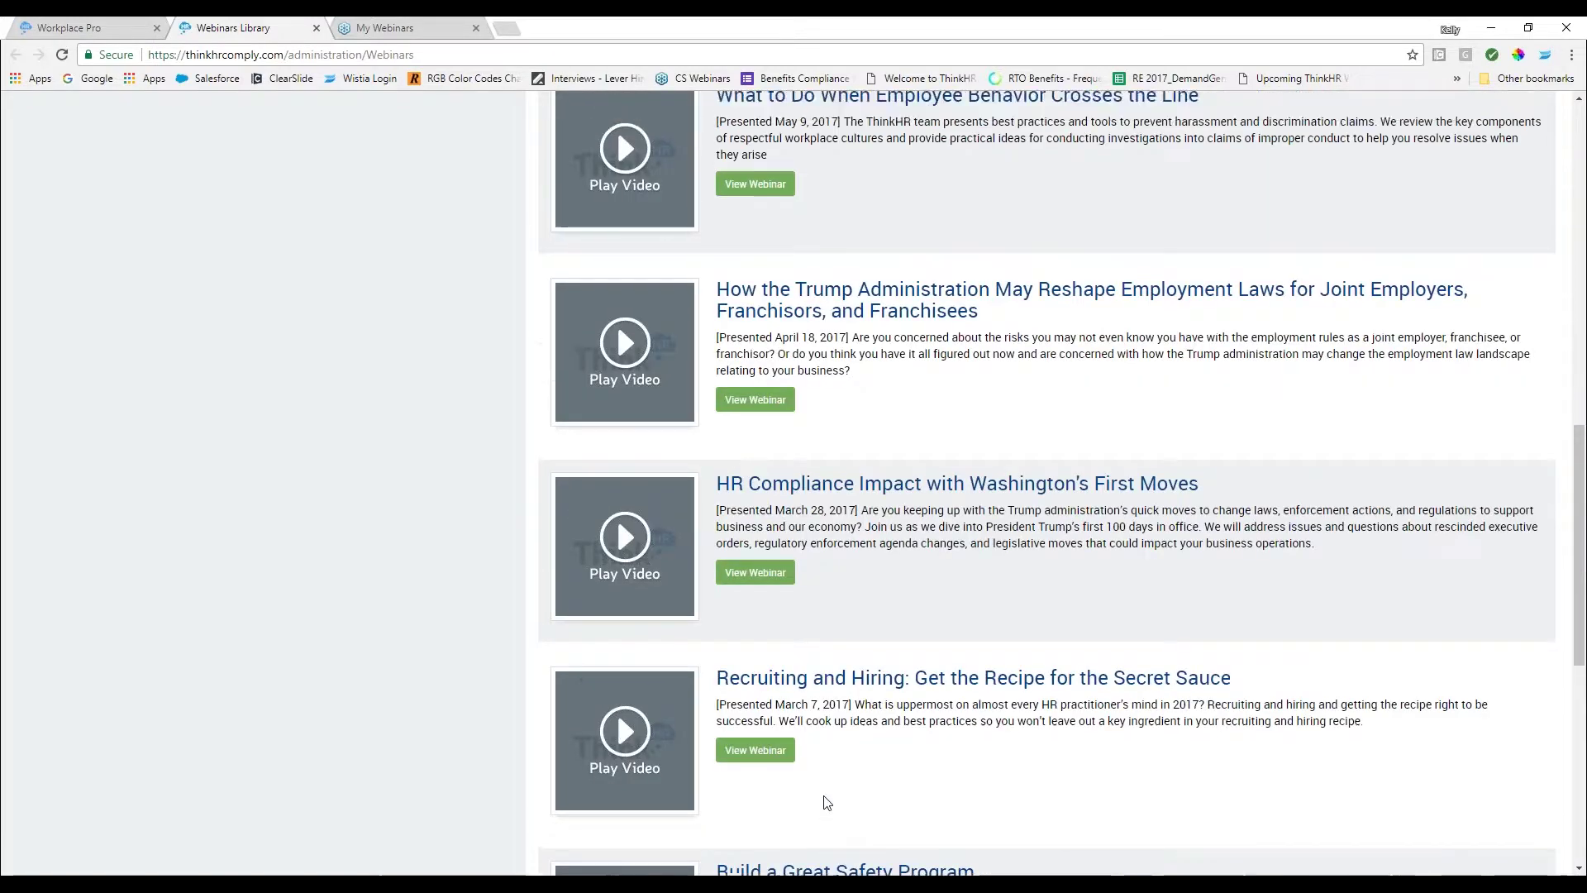
scroll(826, 802, up, 6)
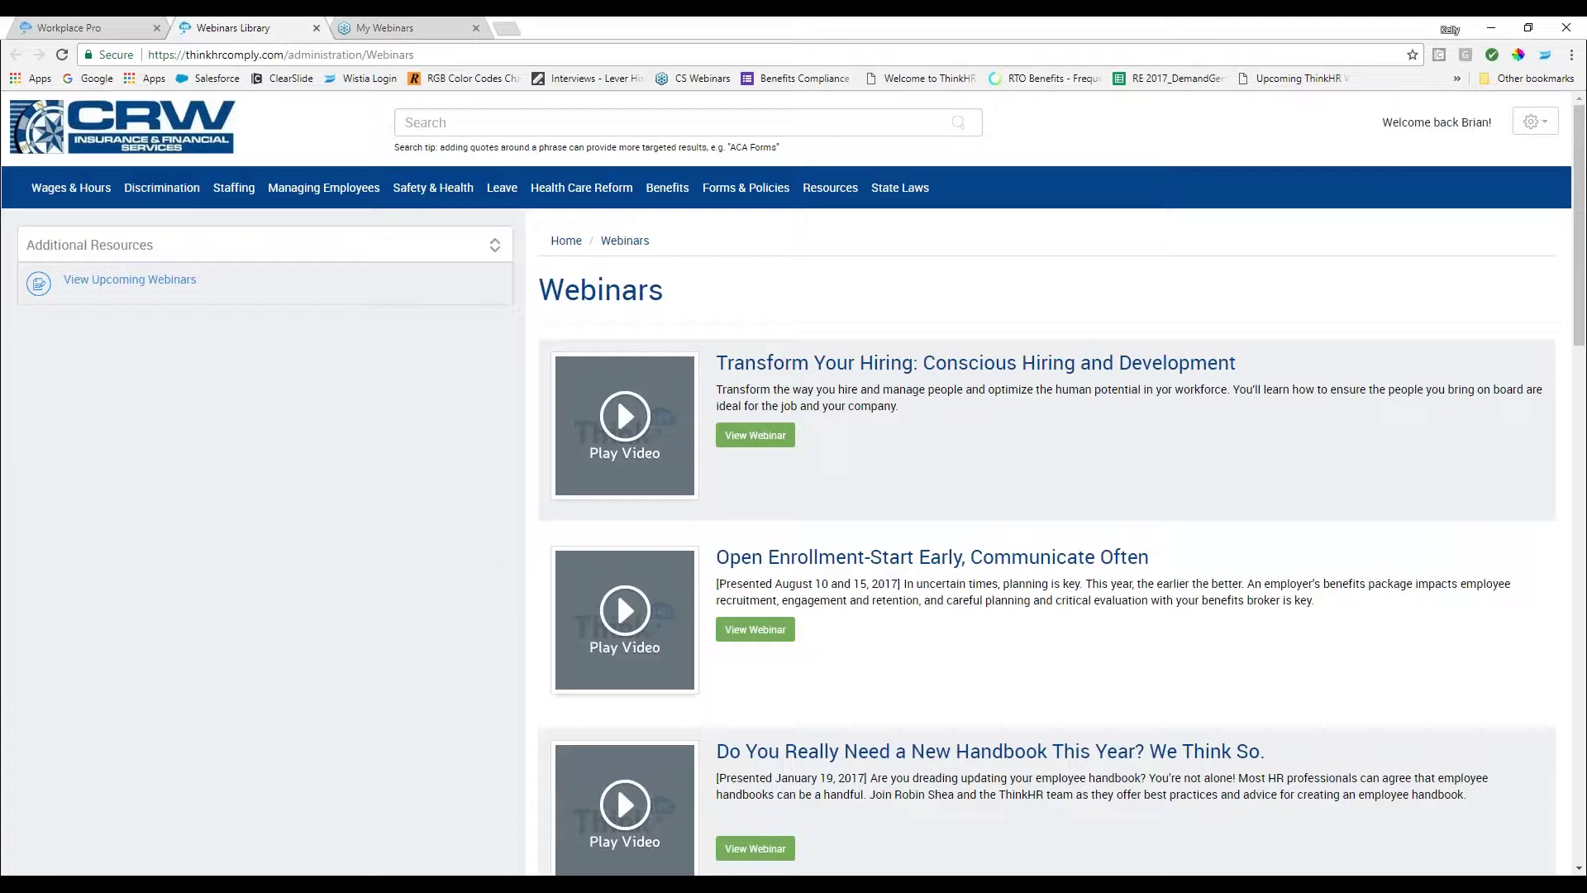
From the upcoming webinars list, open the registration page for "There's Room for Everyone on the Nice Party List".
click(111, 290)
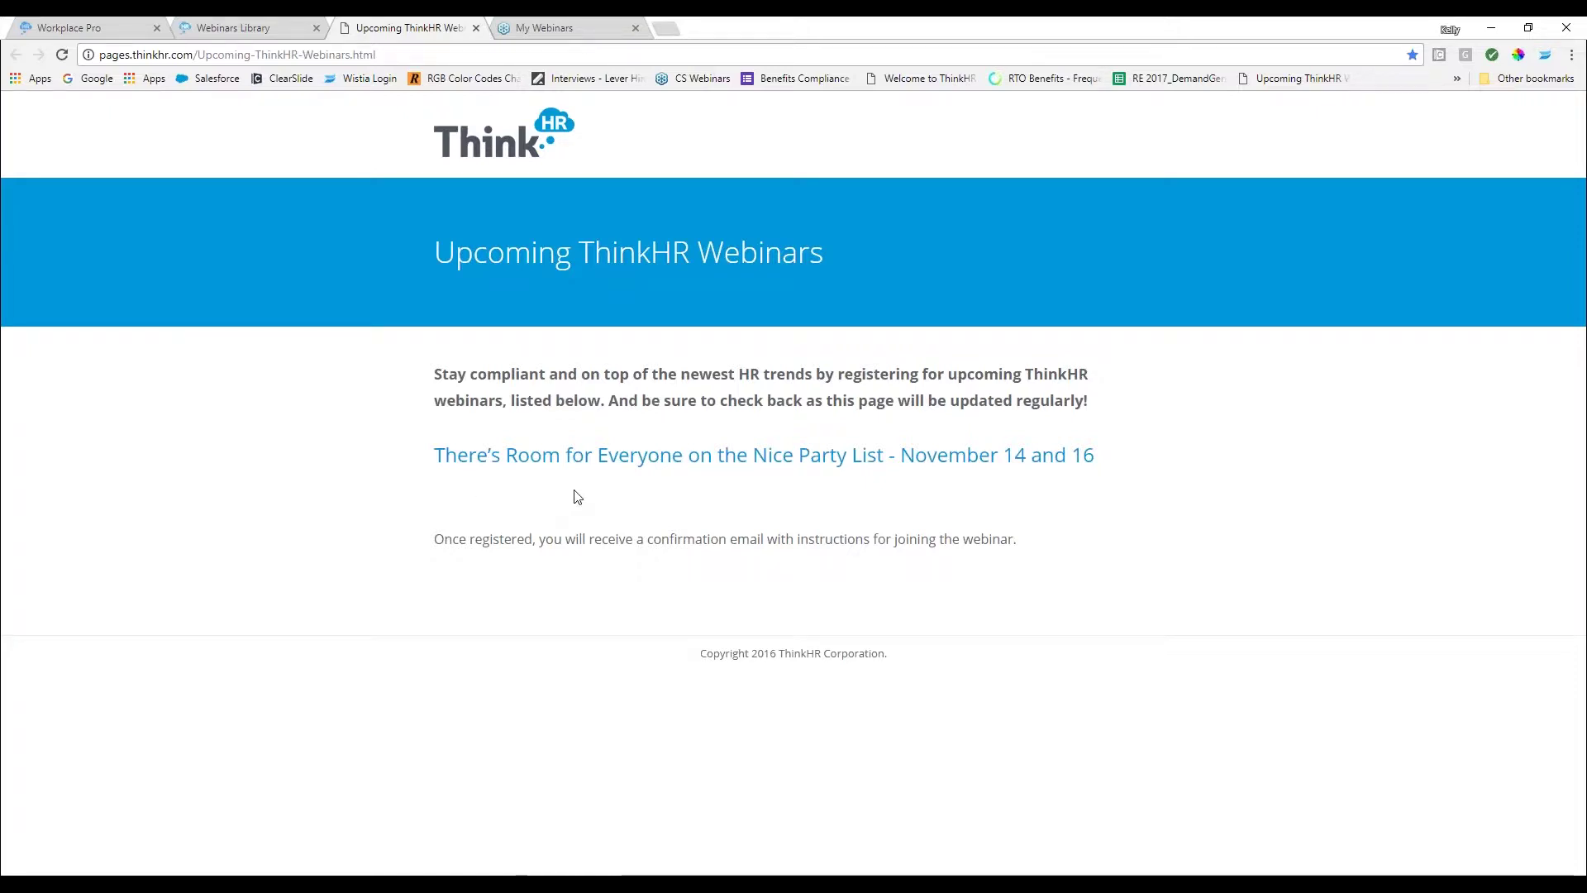
click(625, 456)
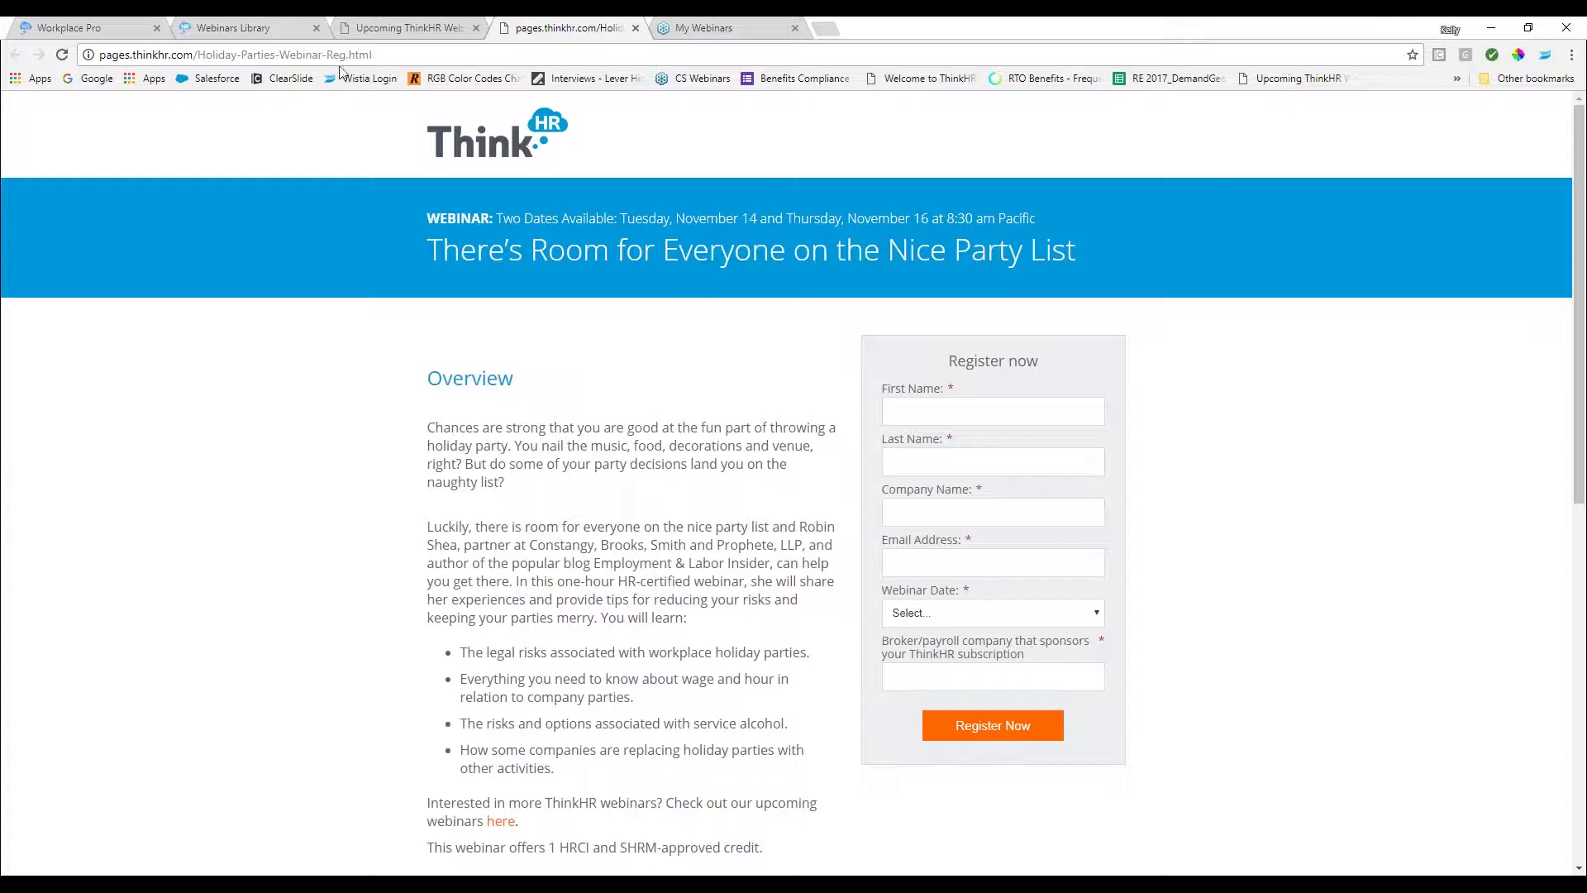
Close the upcoming webinars, webinar registration and Webinars Library pages, and return to the Workplace Pro dashboard.
click(252, 30)
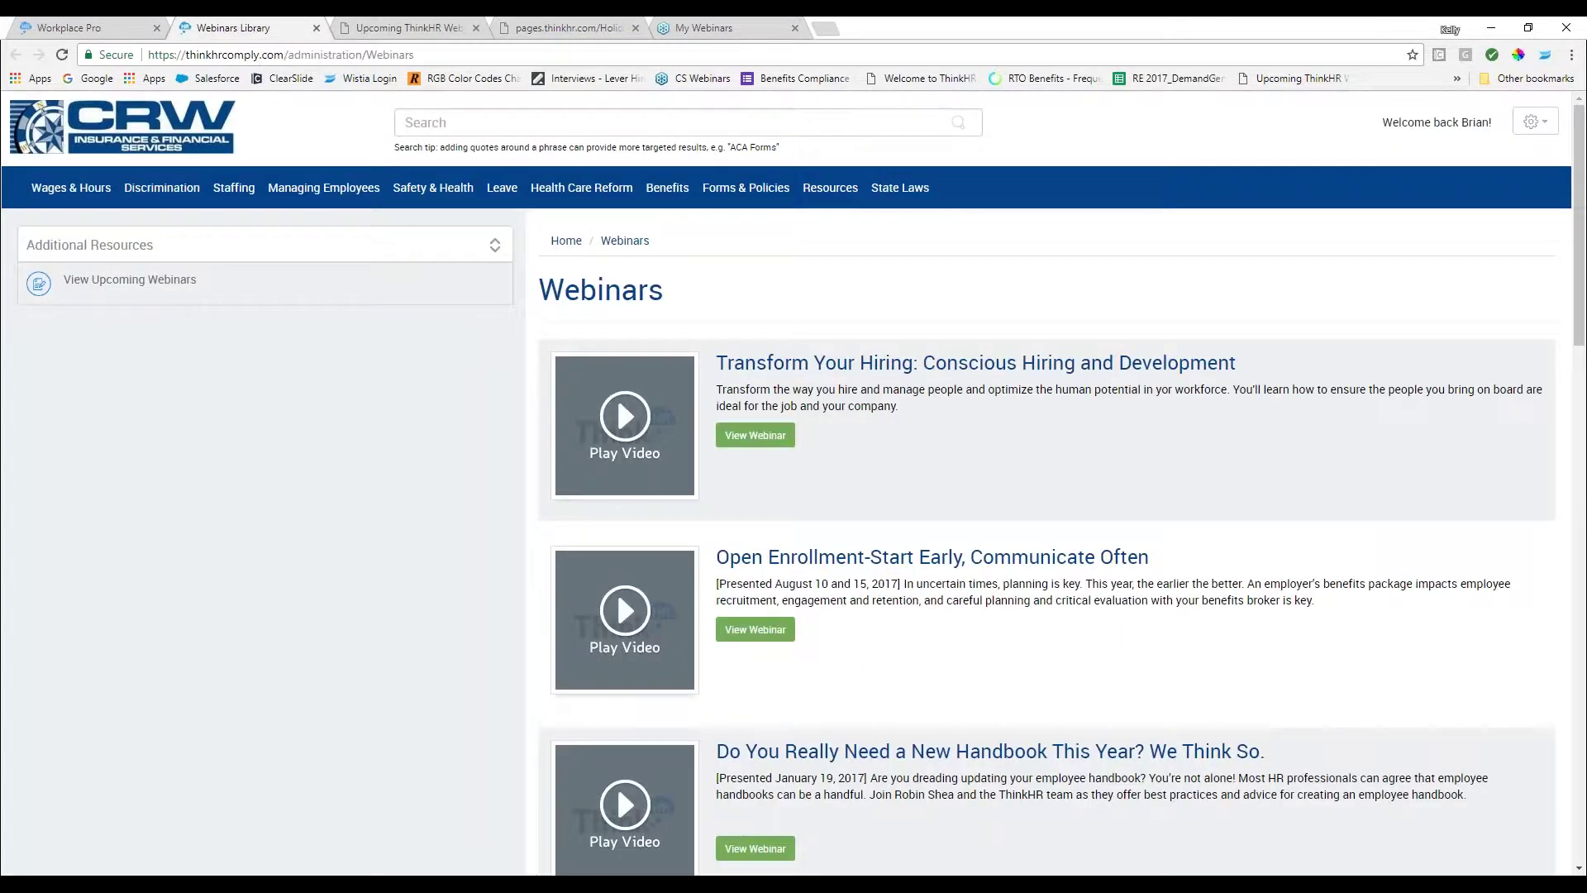
click(476, 28)
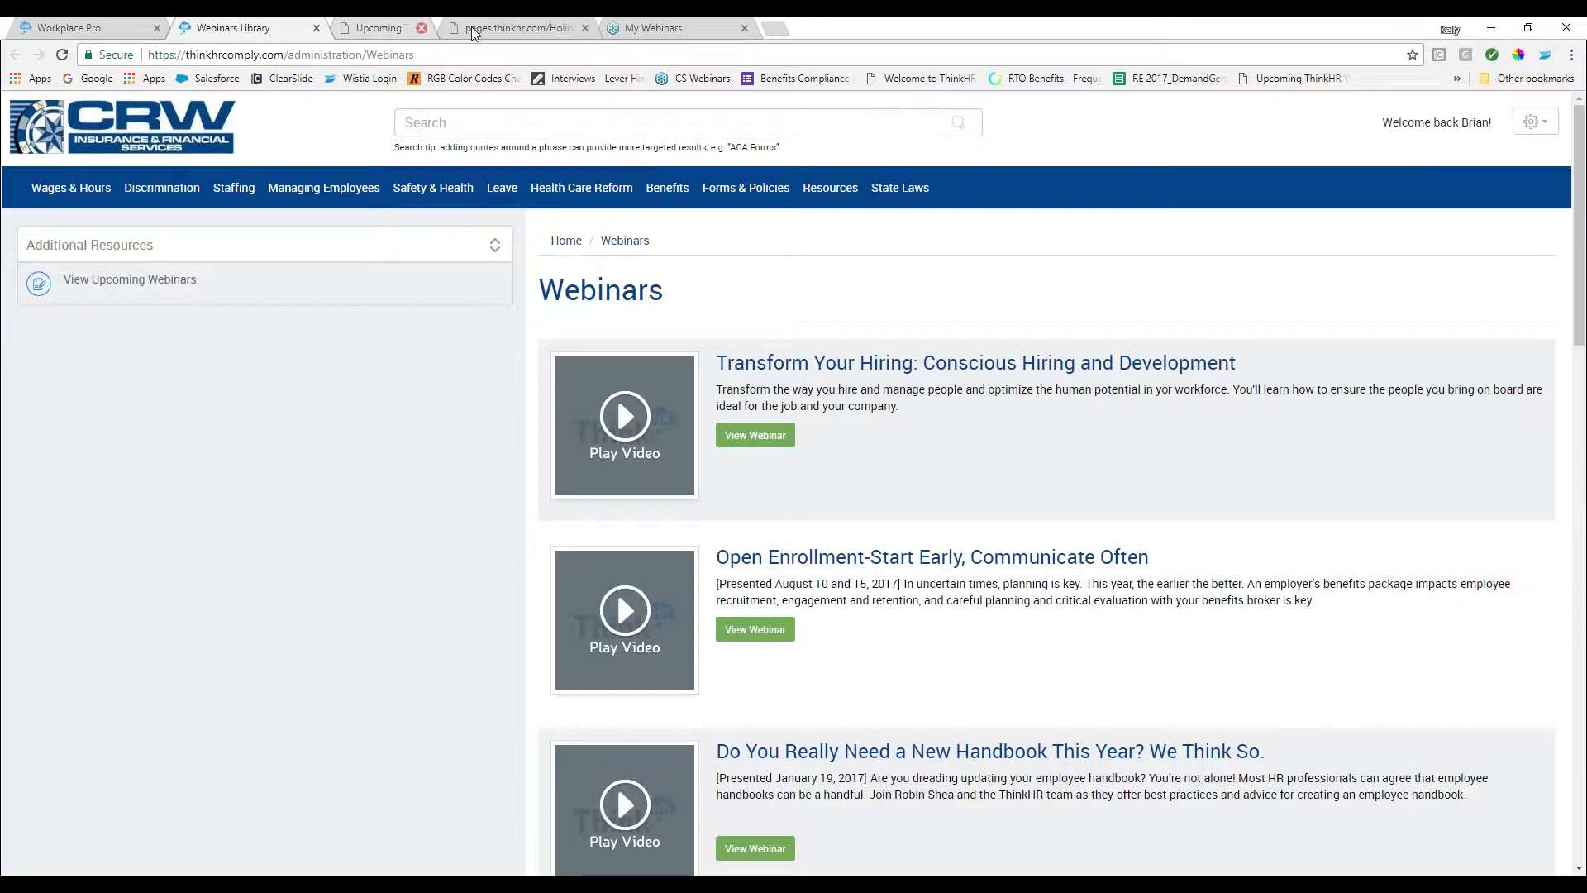
click(476, 29)
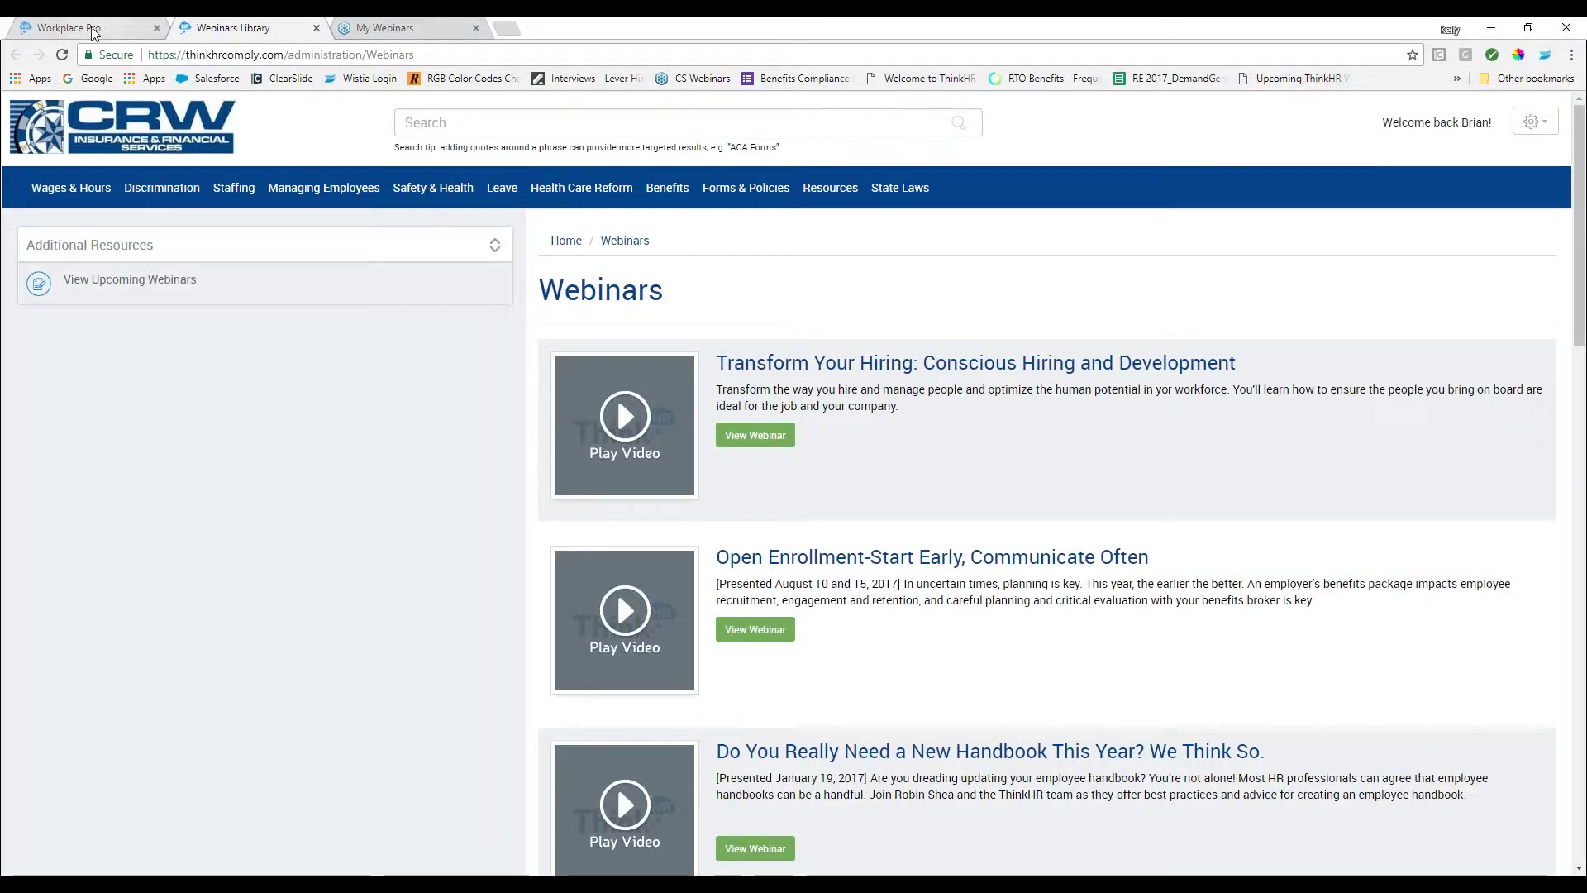
click(126, 27)
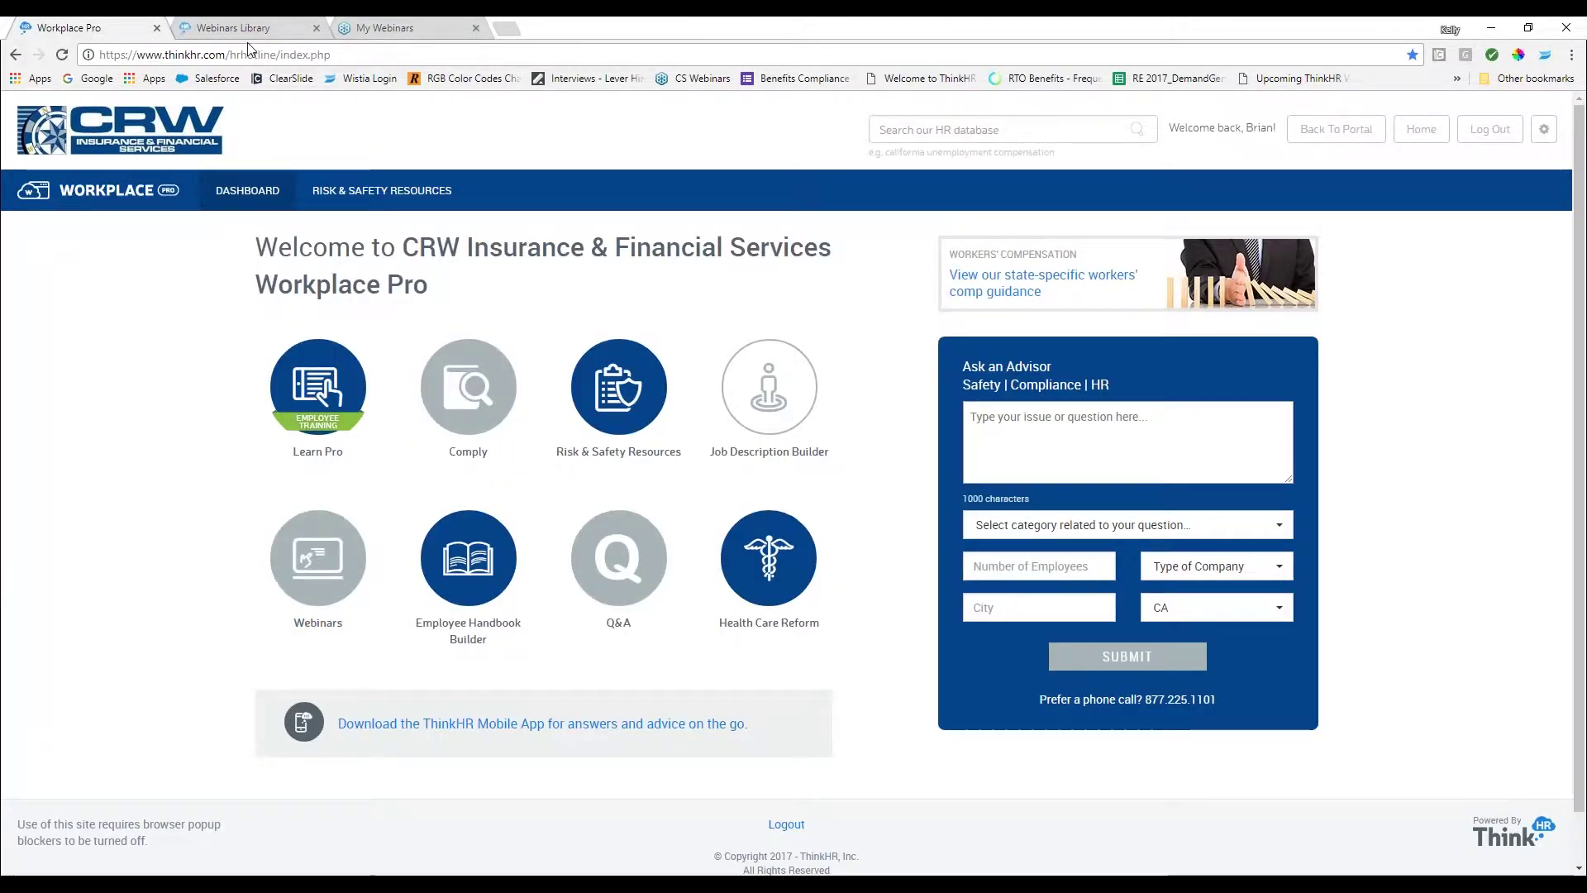
click(317, 28)
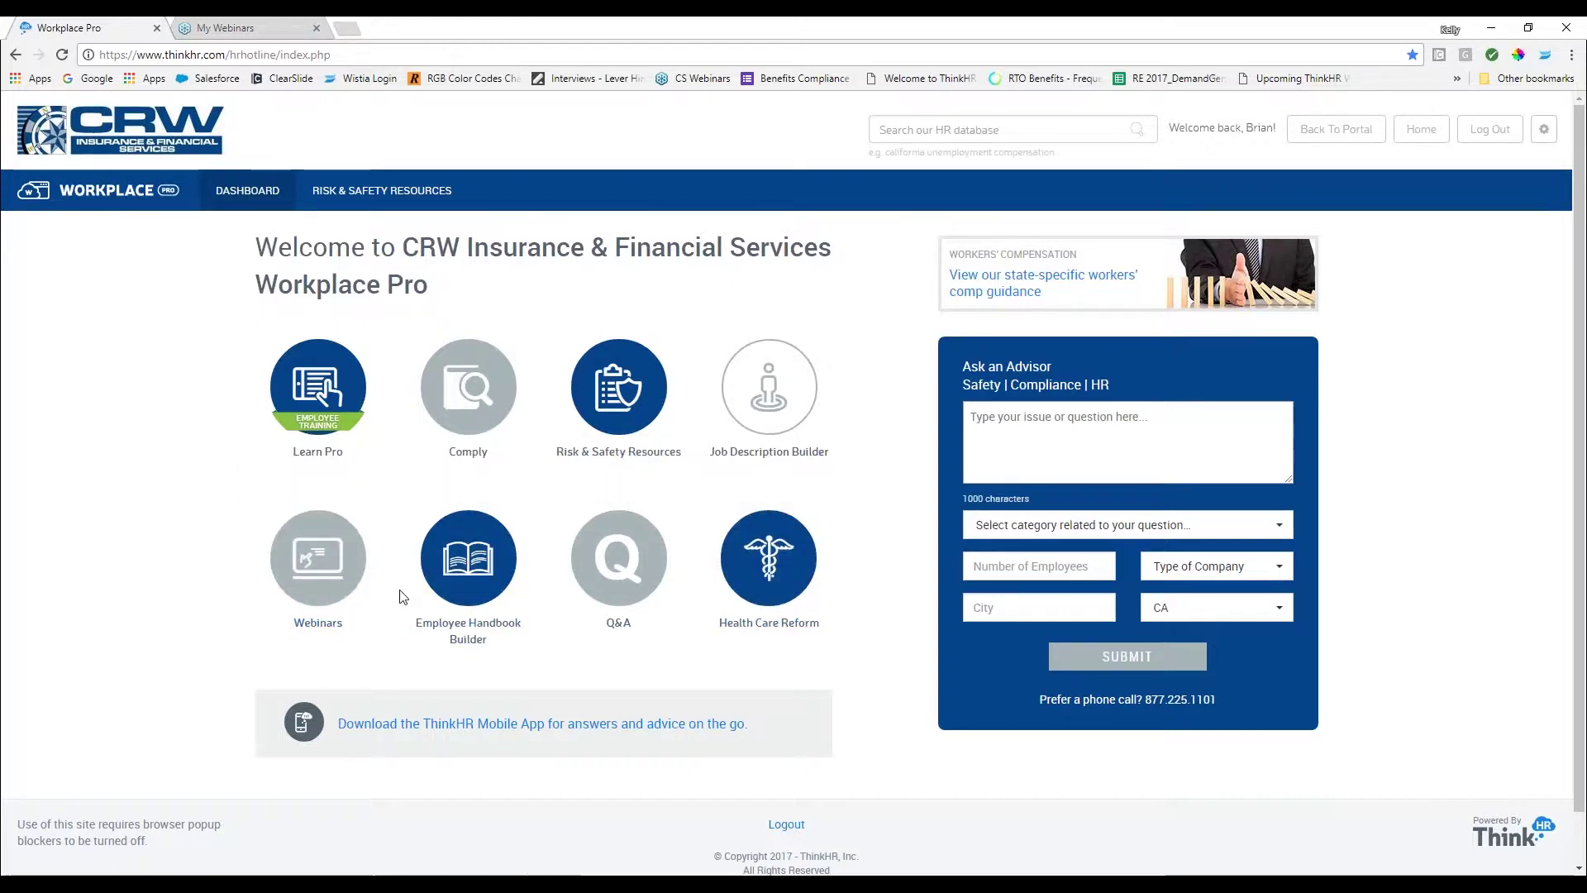
Open Comply from the dashboard and search all of its content for "harassment".
click(489, 407)
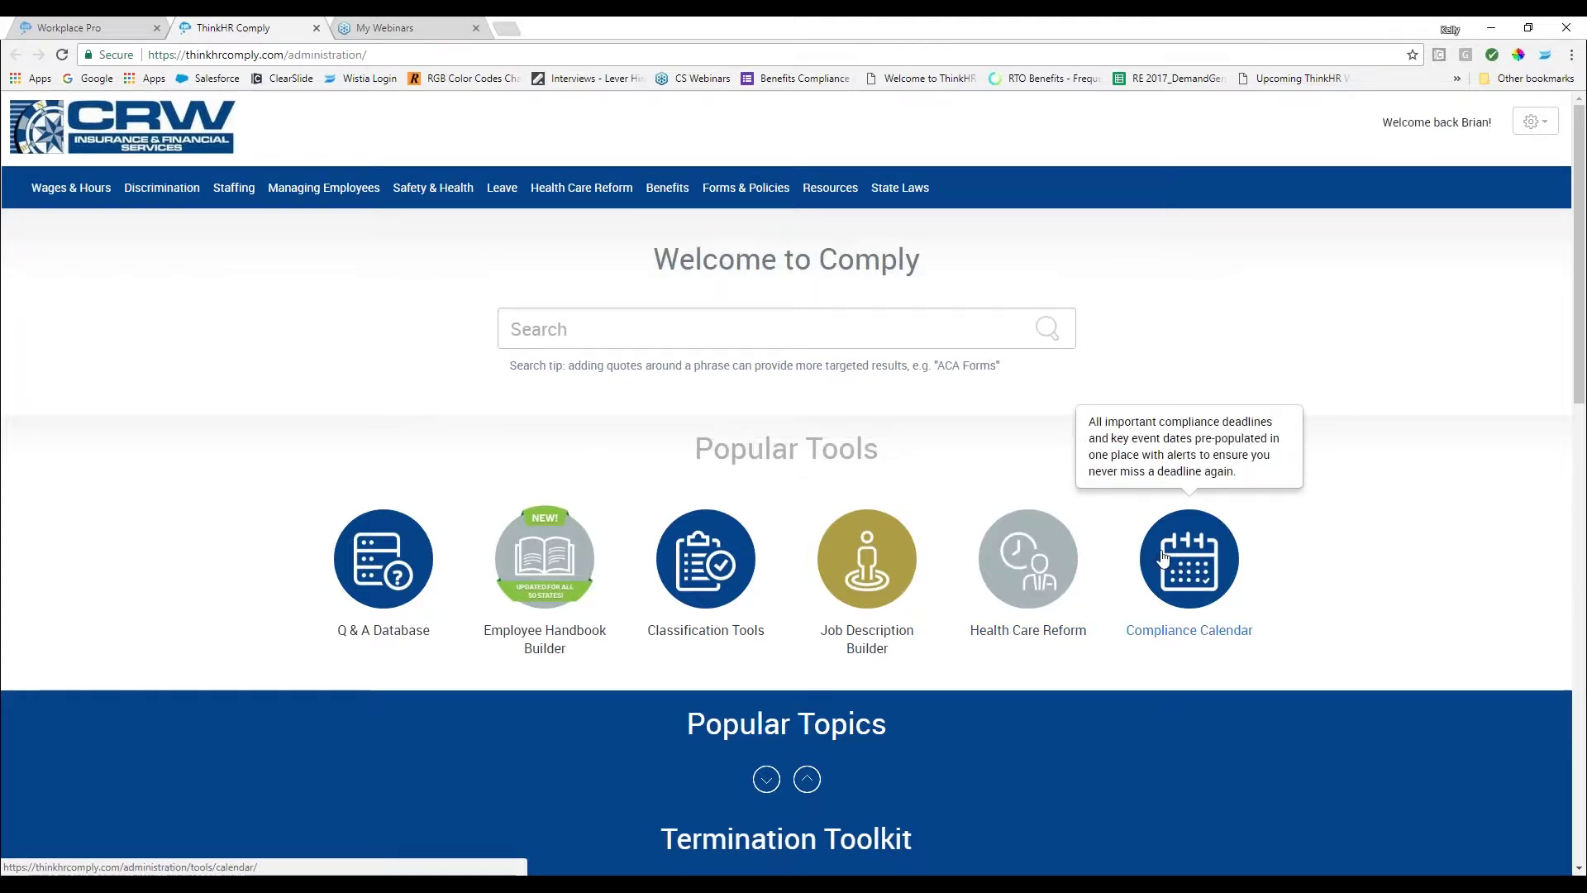
mouse_move(43, 195)
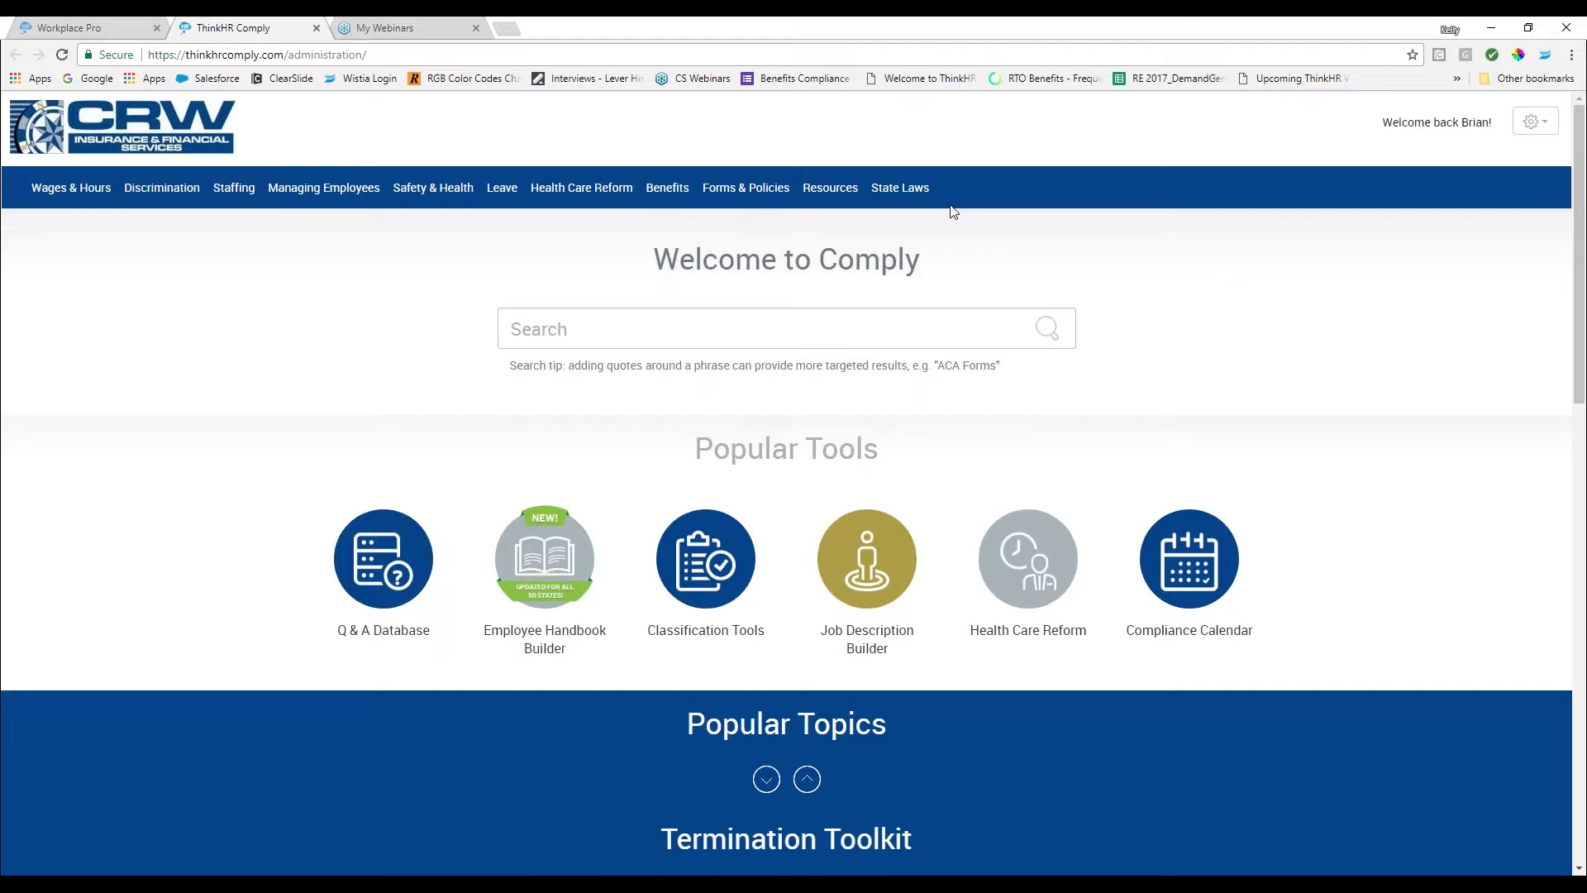
mouse_move(901, 190)
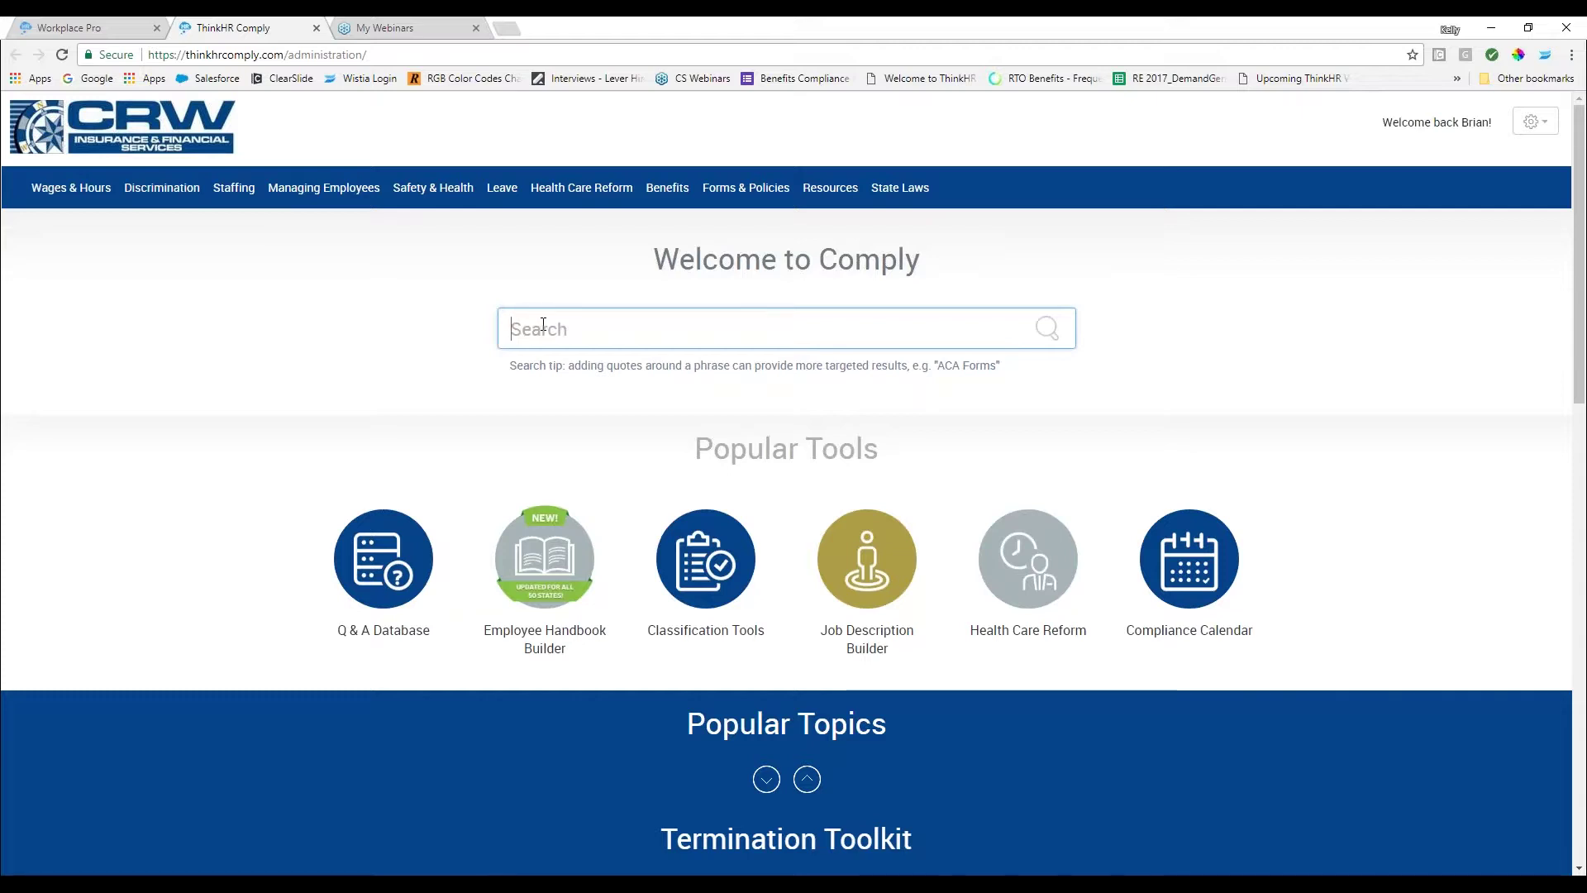
text(harassment)
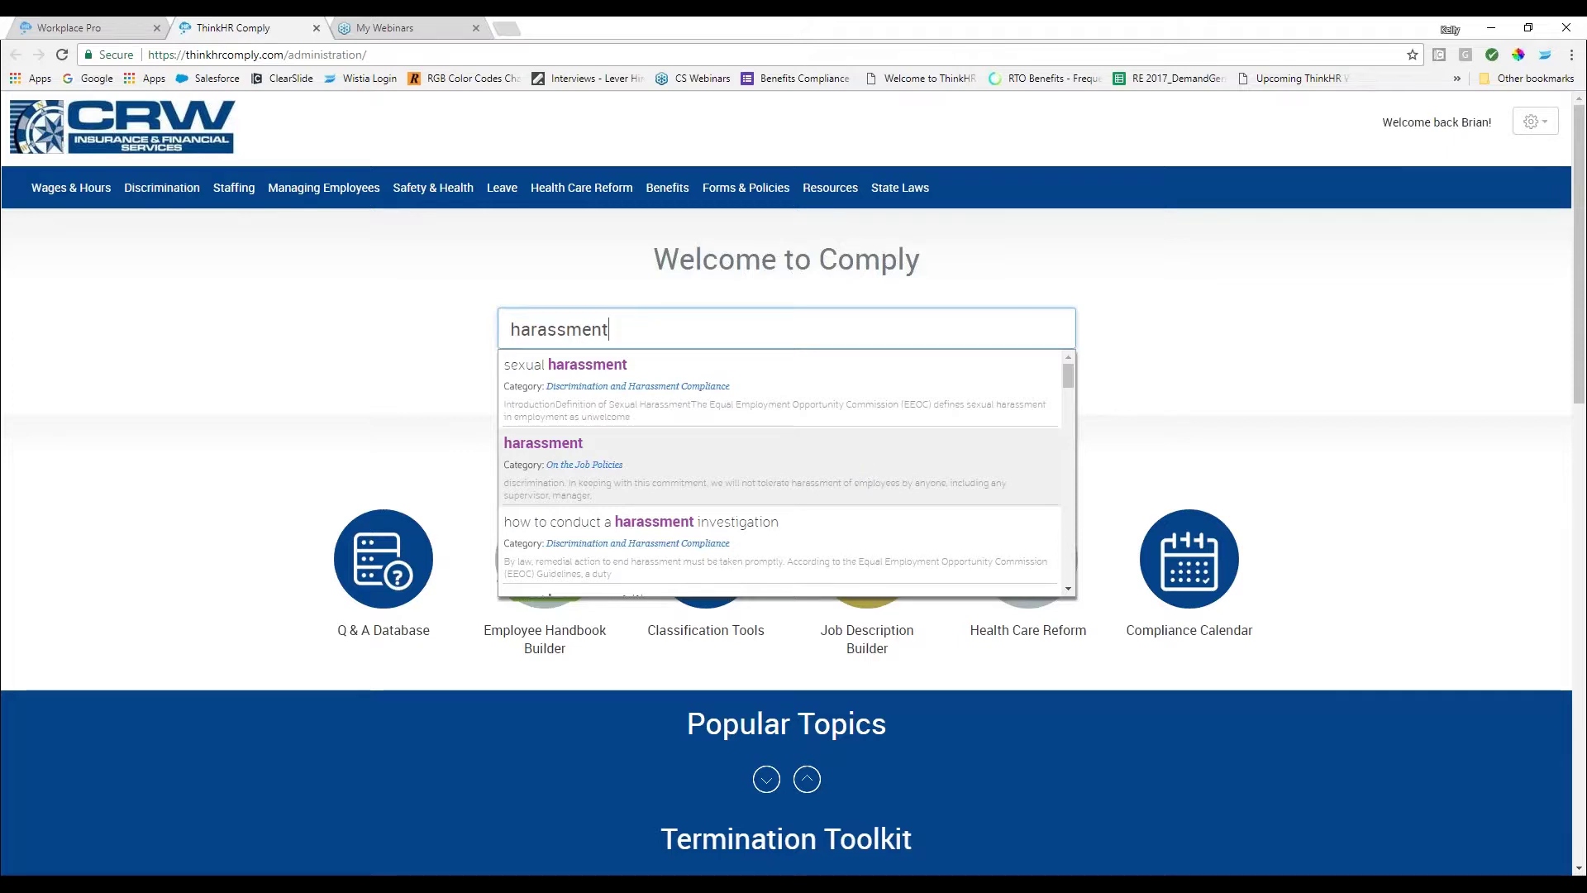
mouse_move(1074, 373)
mouse_down()
mouse_move(1083, 443)
mouse_move(1071, 376)
mouse_up()
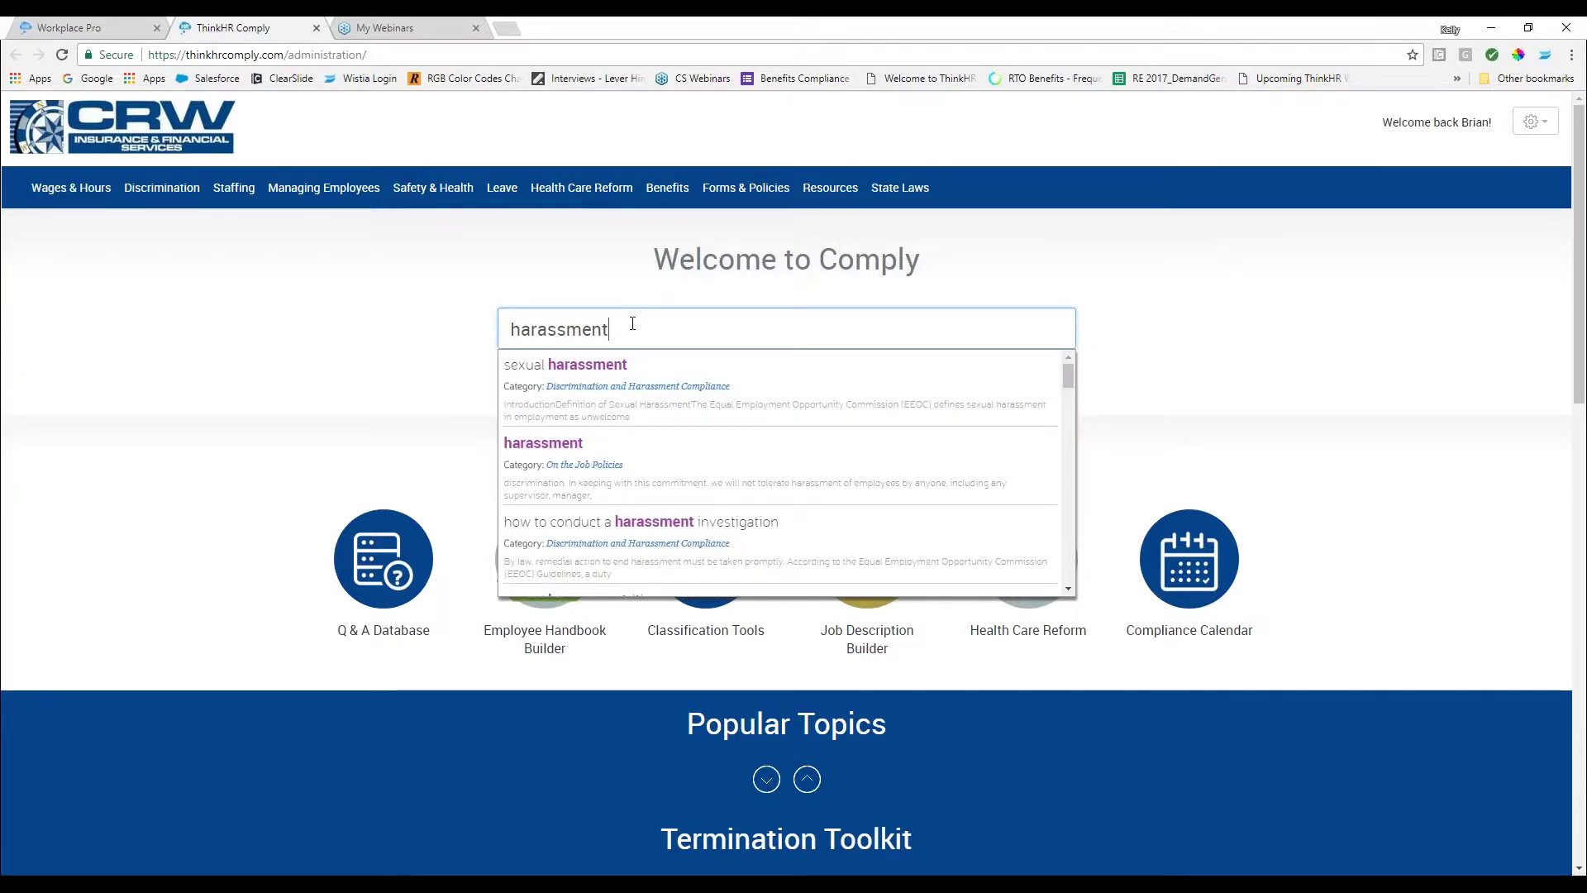
key(Return)
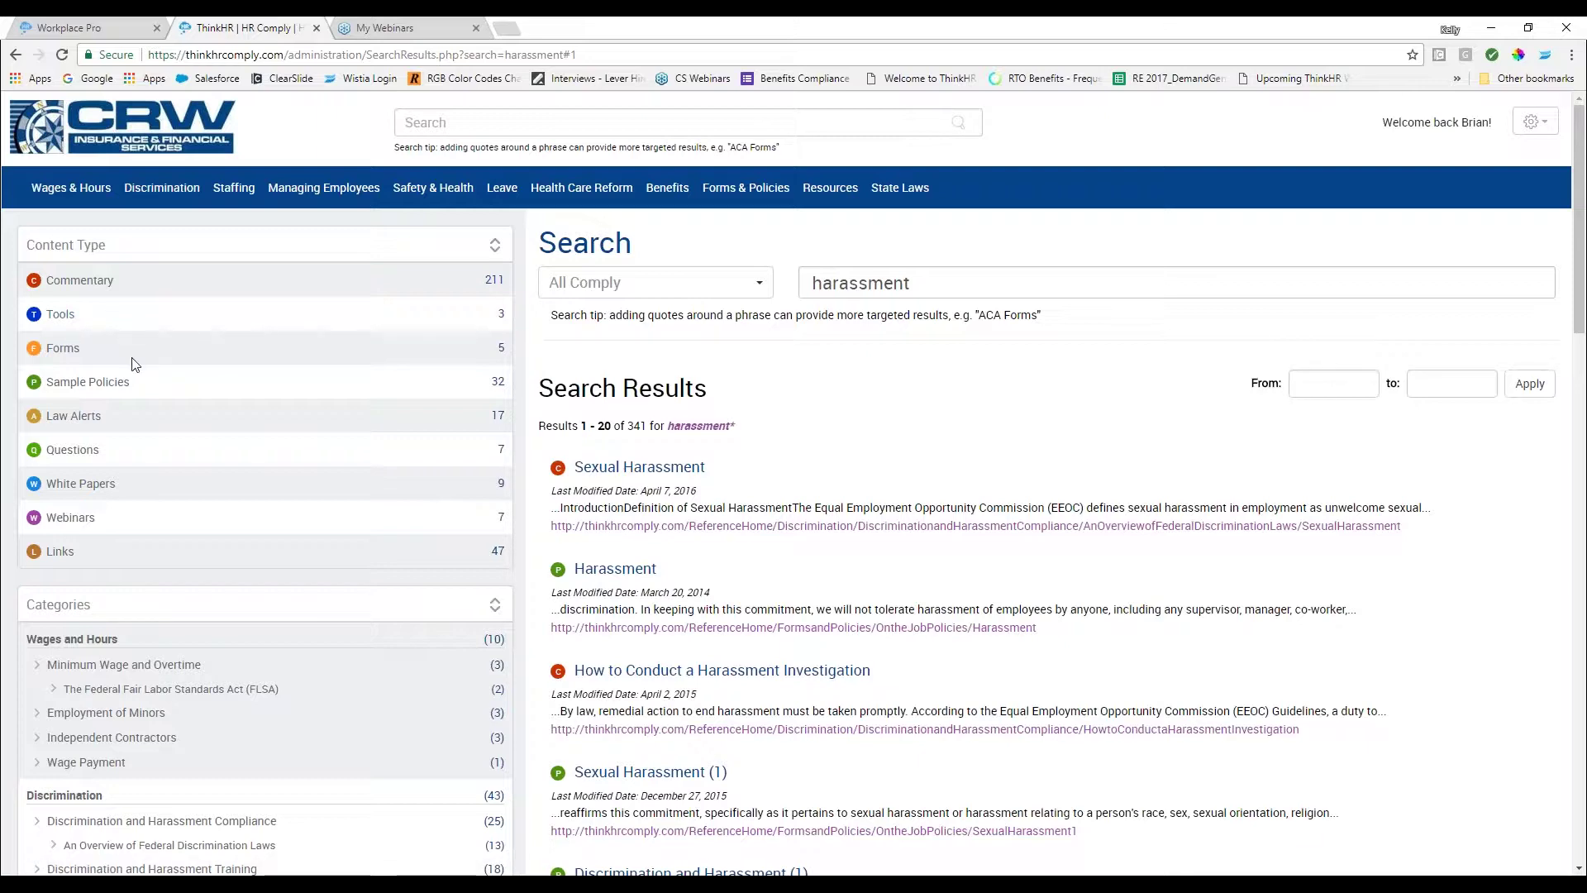
Examine the content types and categories available for narrowing the harassment search results.
scroll(134, 381, down, 1)
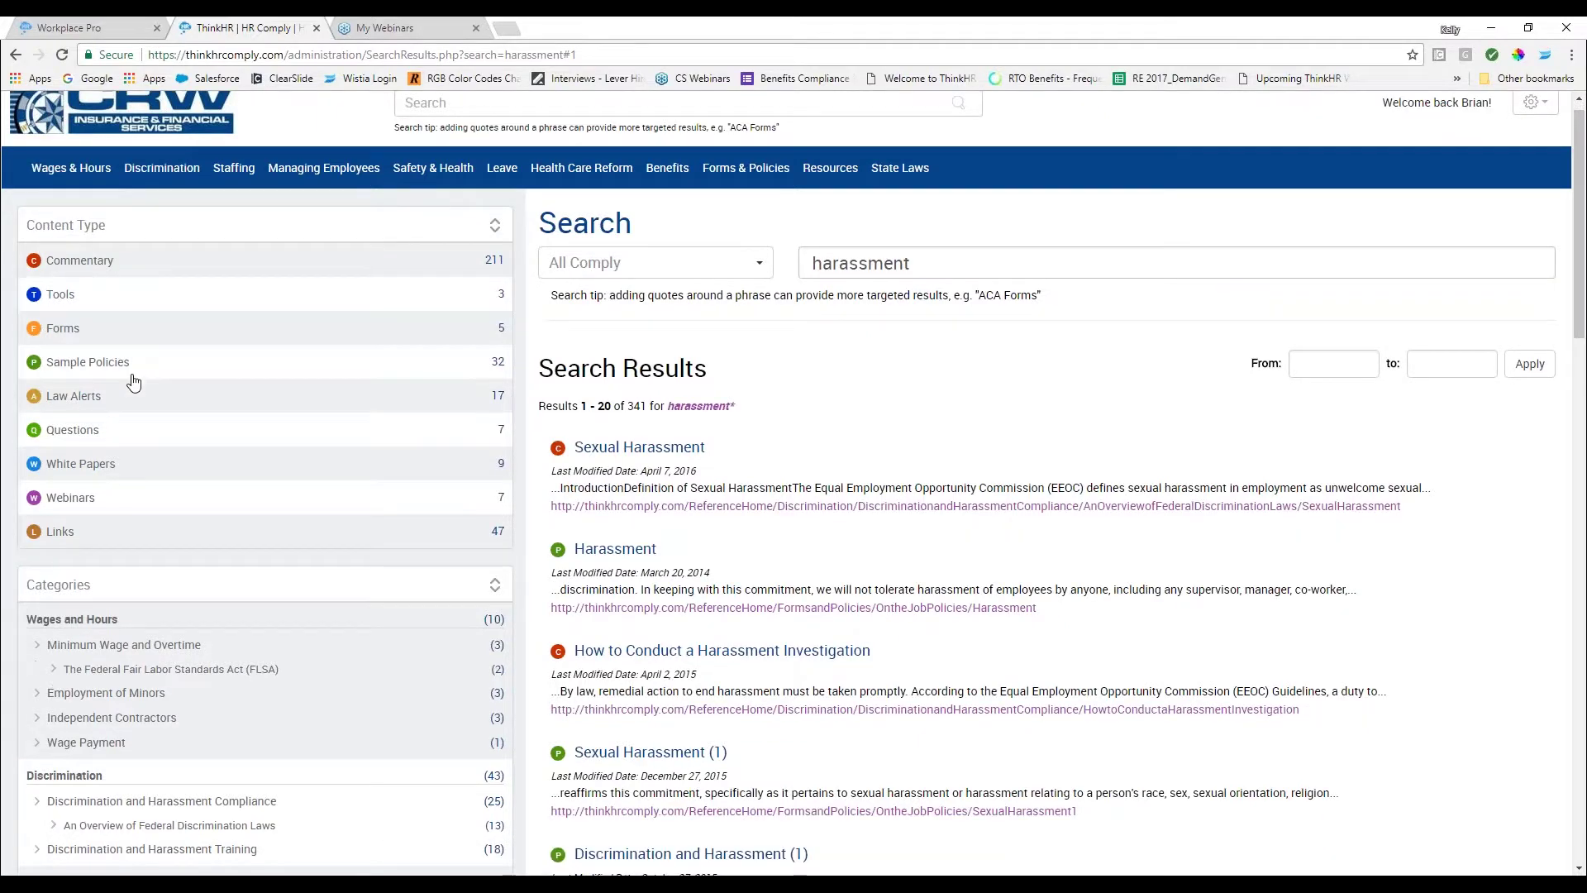
scroll(134, 381, down, 4)
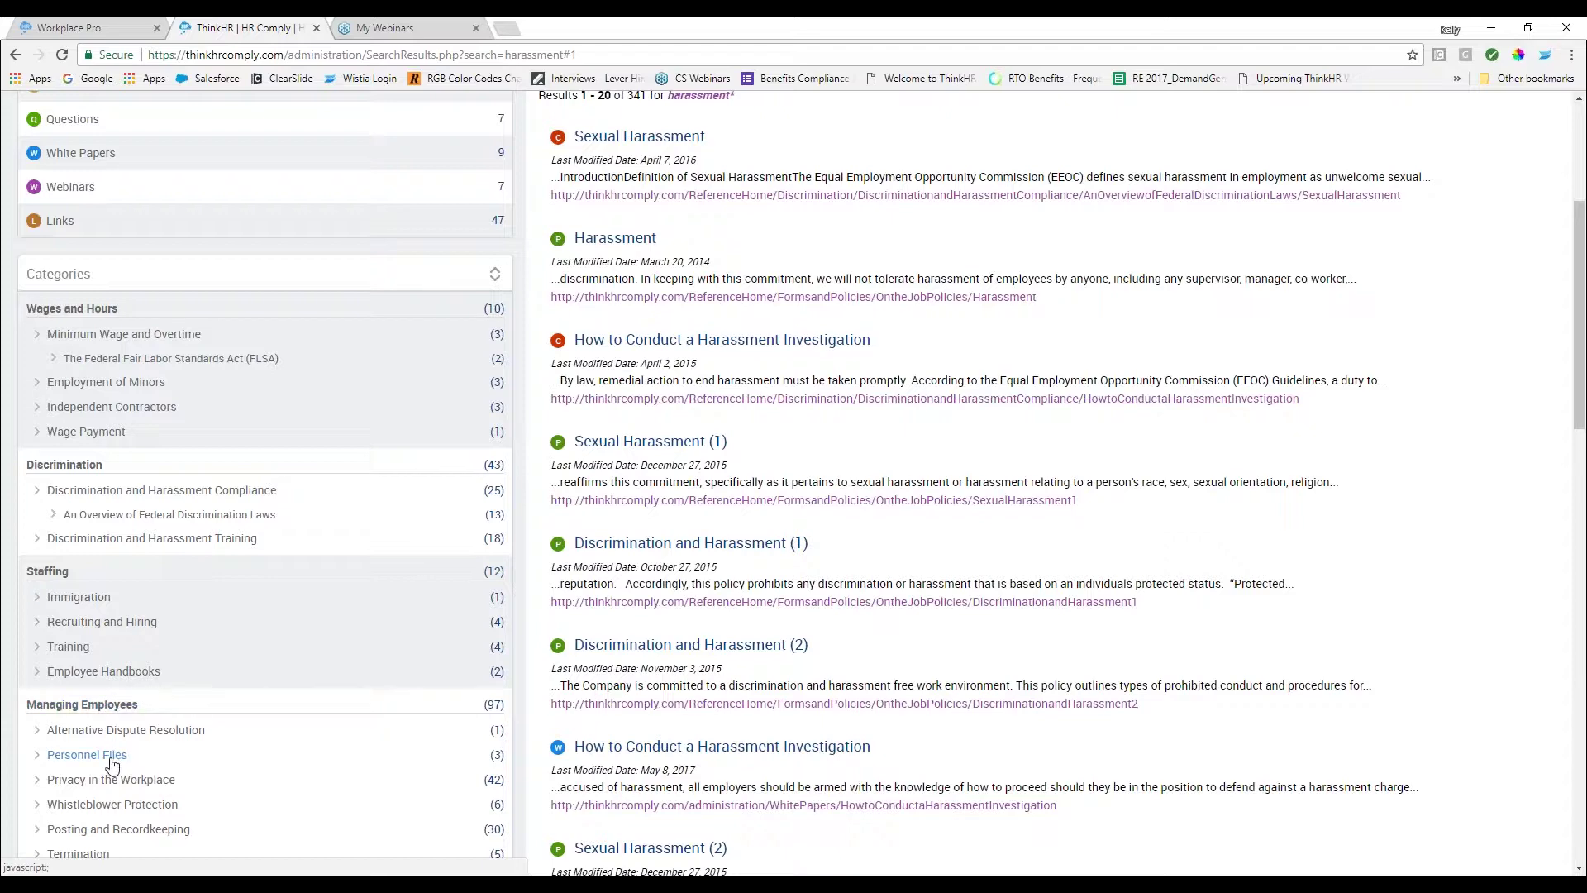
scroll(149, 818, down, 2)
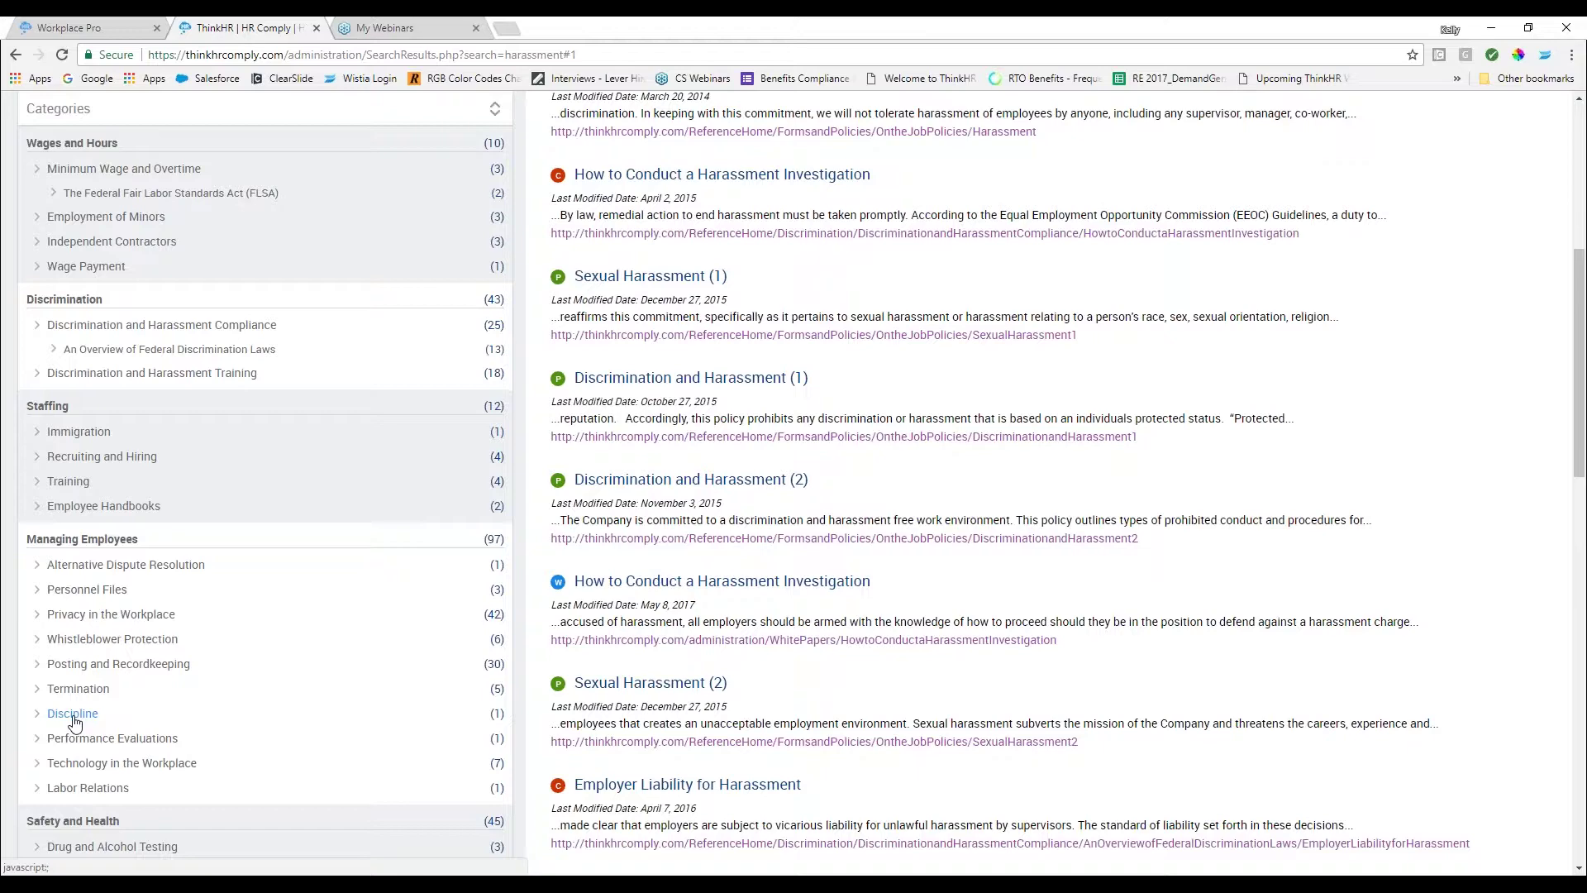
Open the Sexual Harassment commentary from the search results and look through its related topics and additional resources.
scroll(686, 793, up, 2)
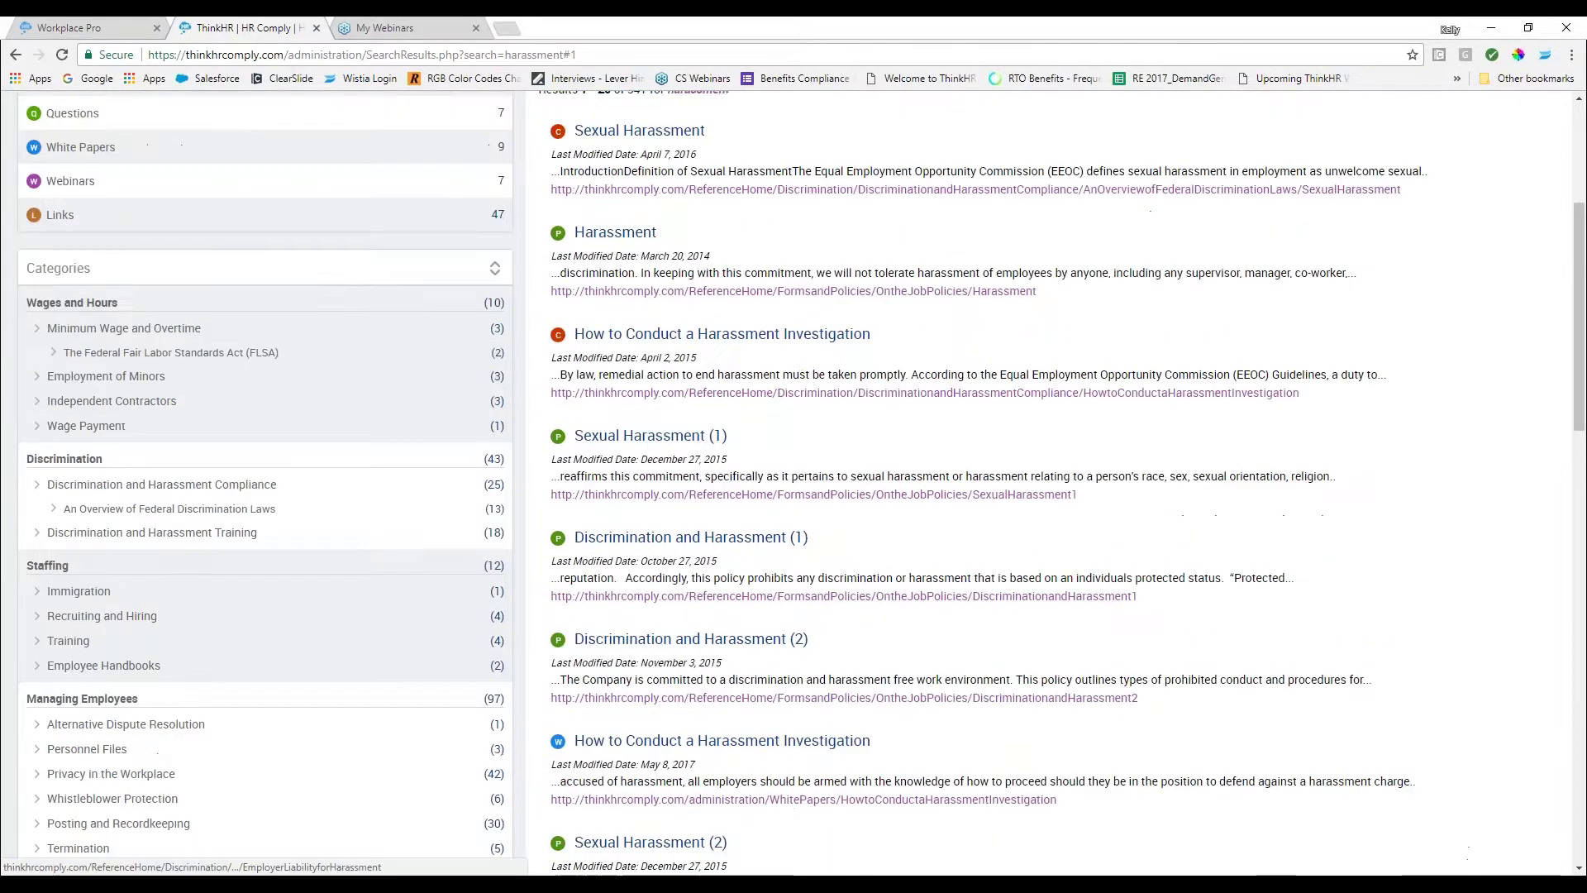
scroll(686, 793, up, 4)
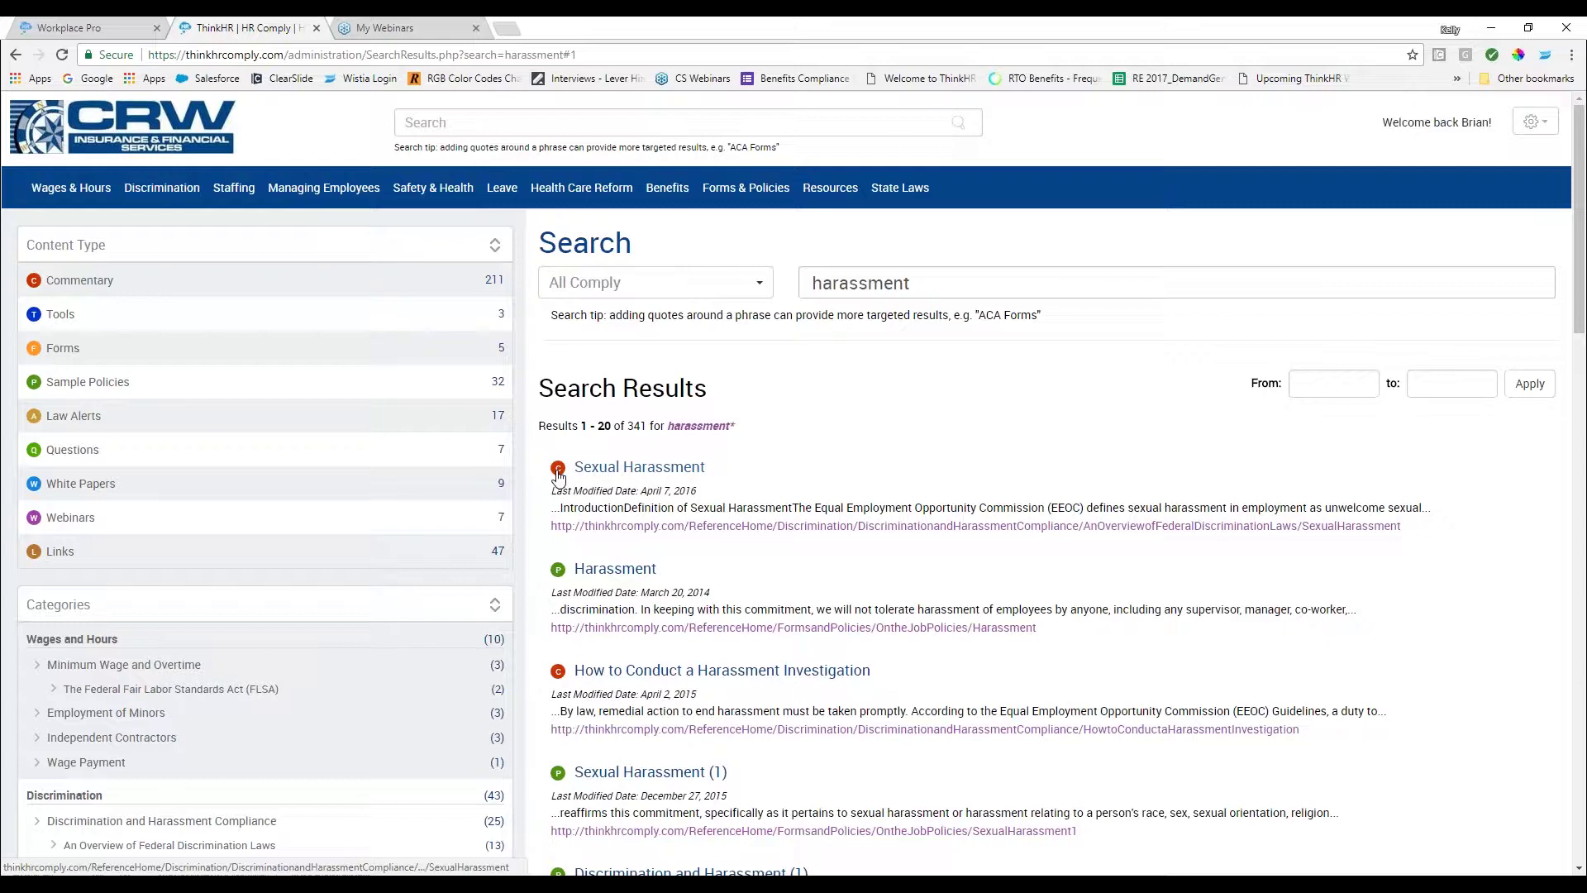
click(634, 473)
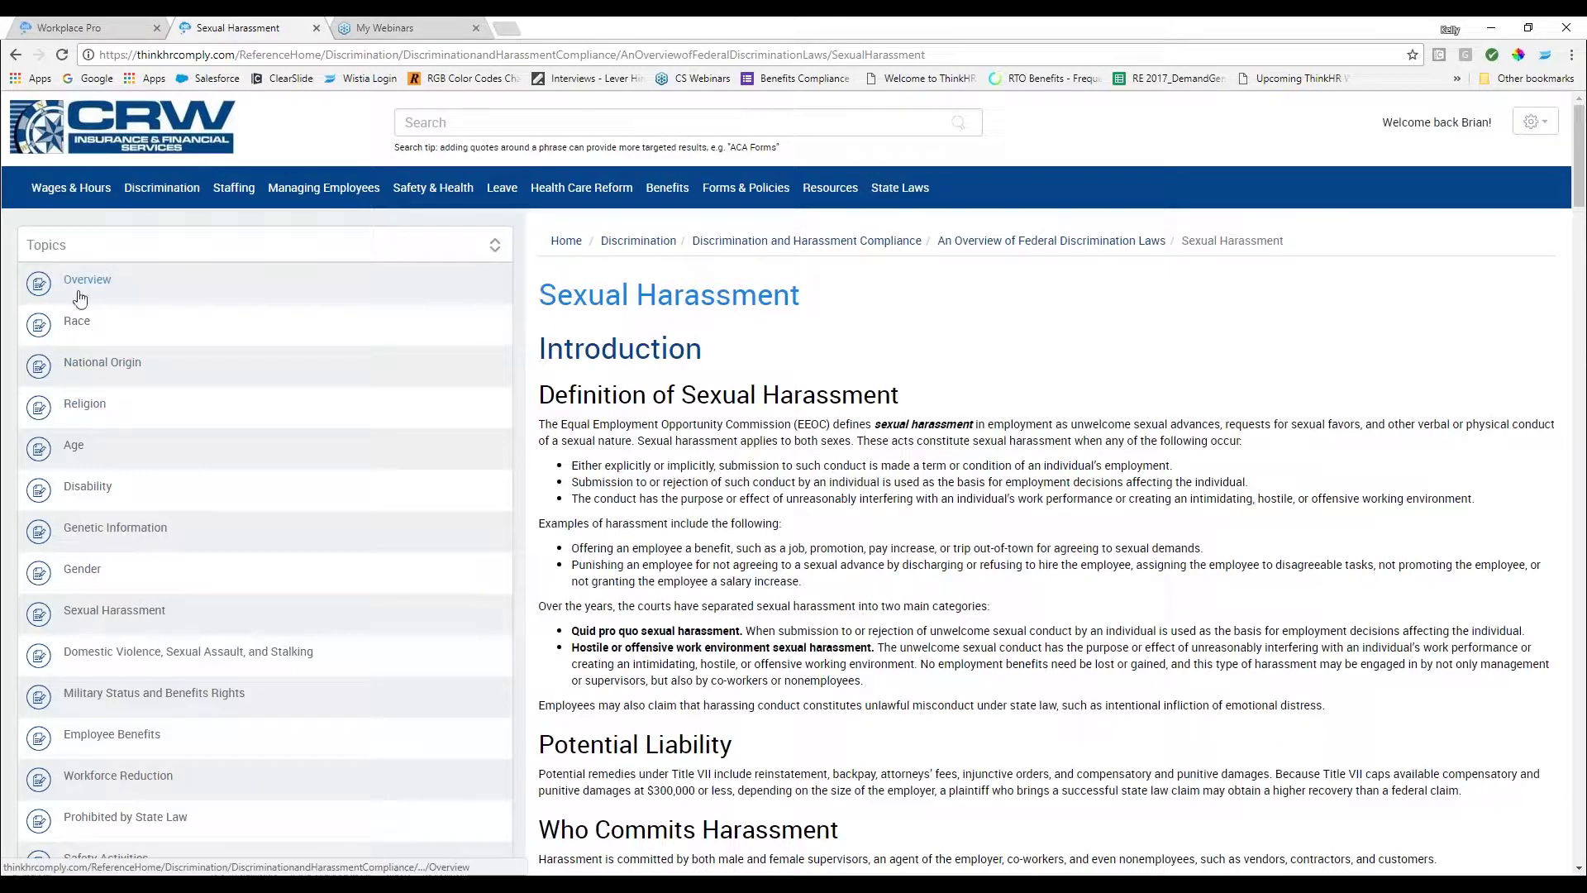
scroll(83, 335, down, 1)
scroll(72, 335, down, 4)
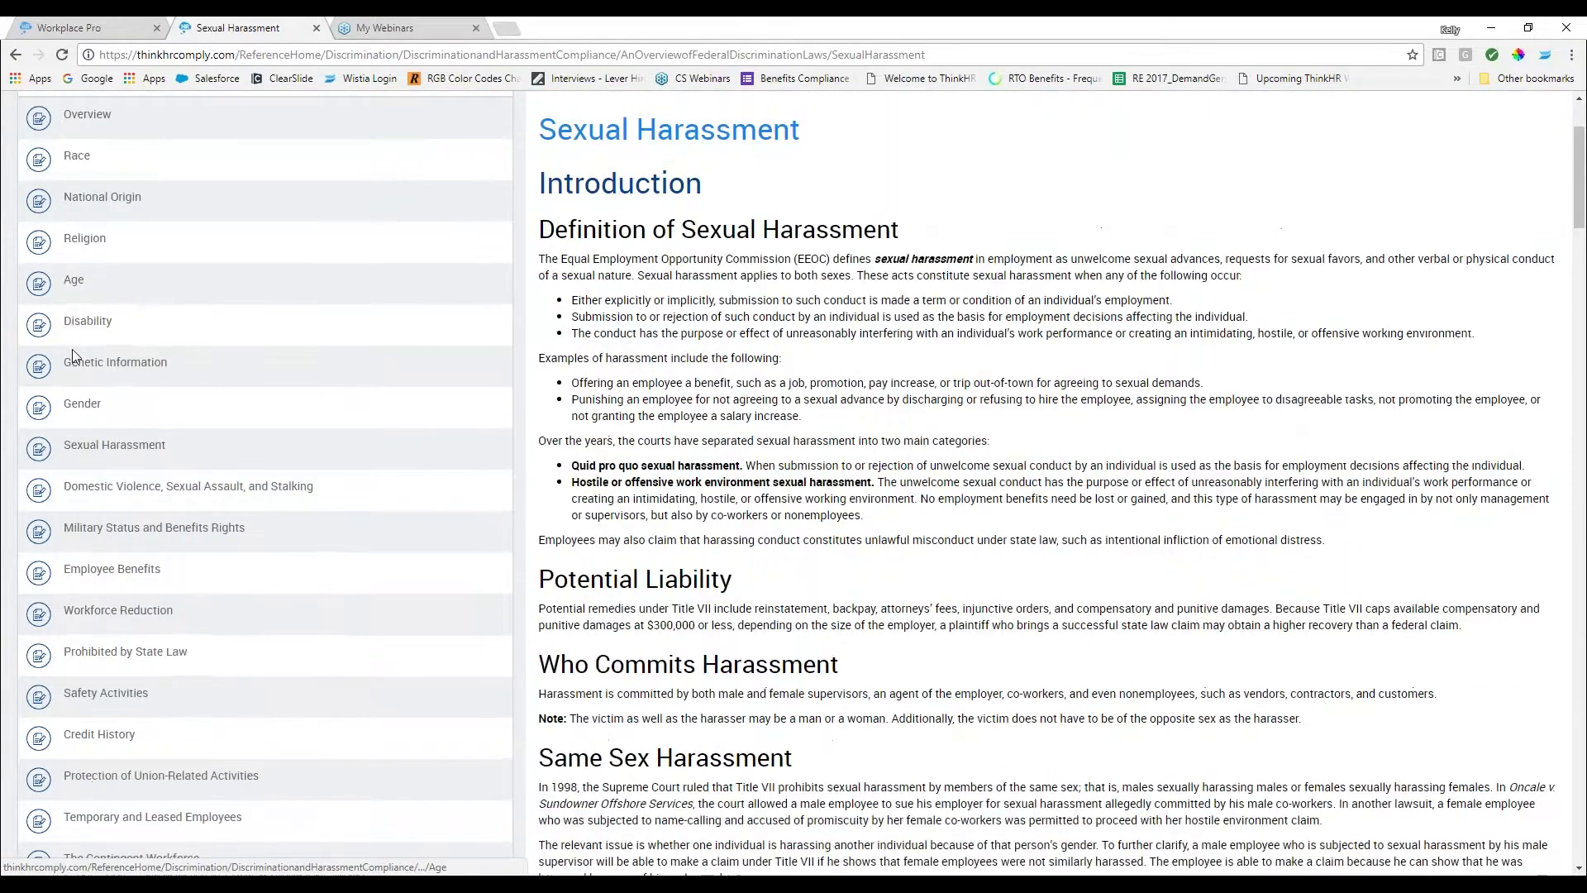
scroll(93, 405, down, 4)
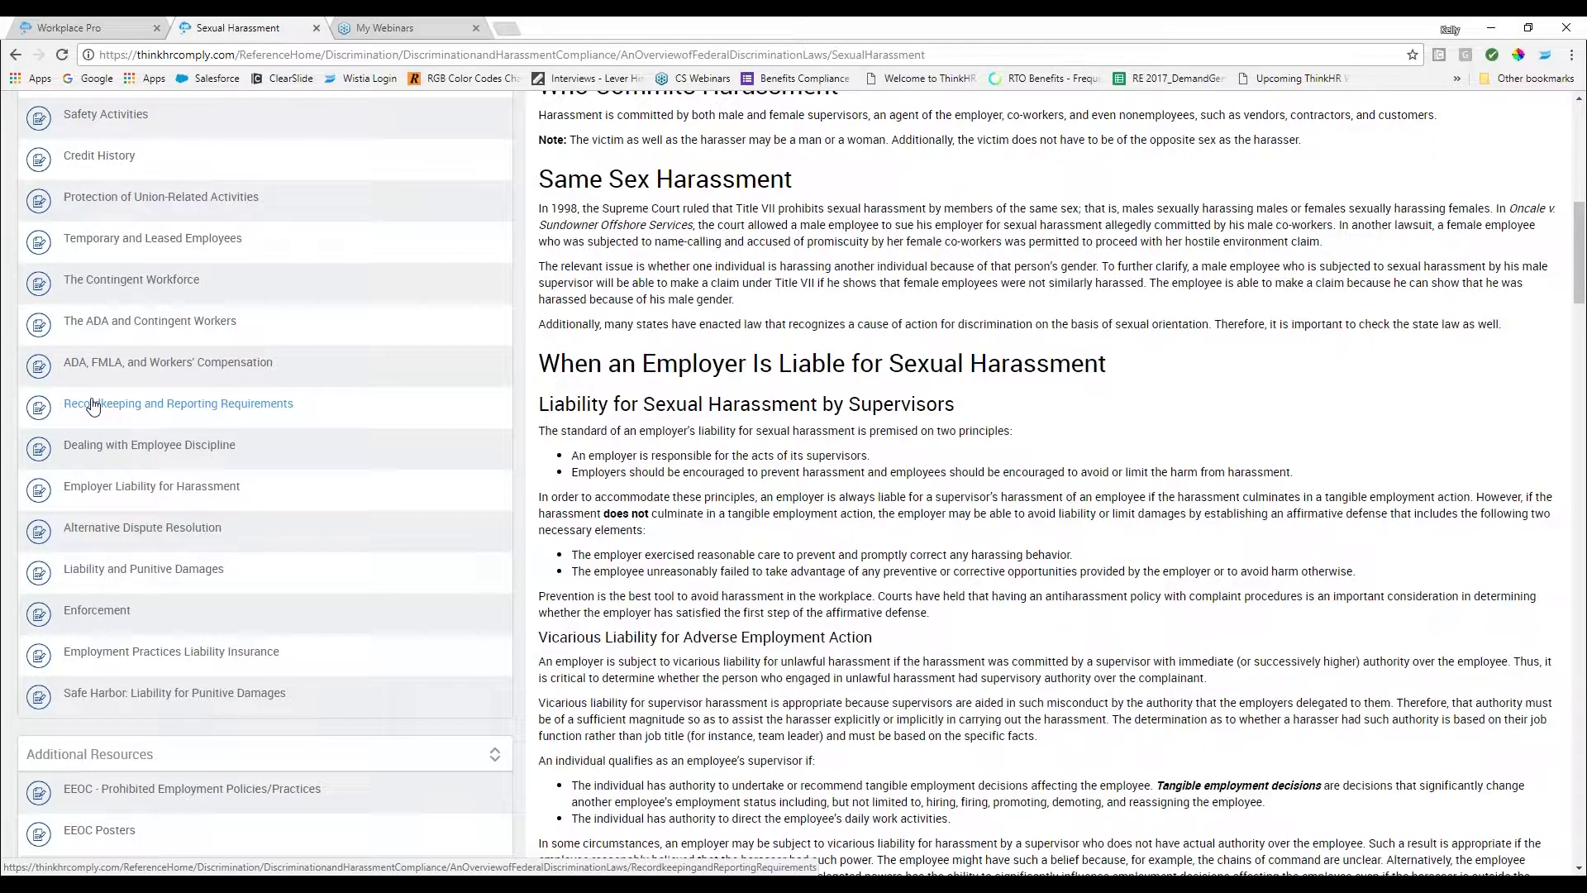
scroll(94, 405, down, 2)
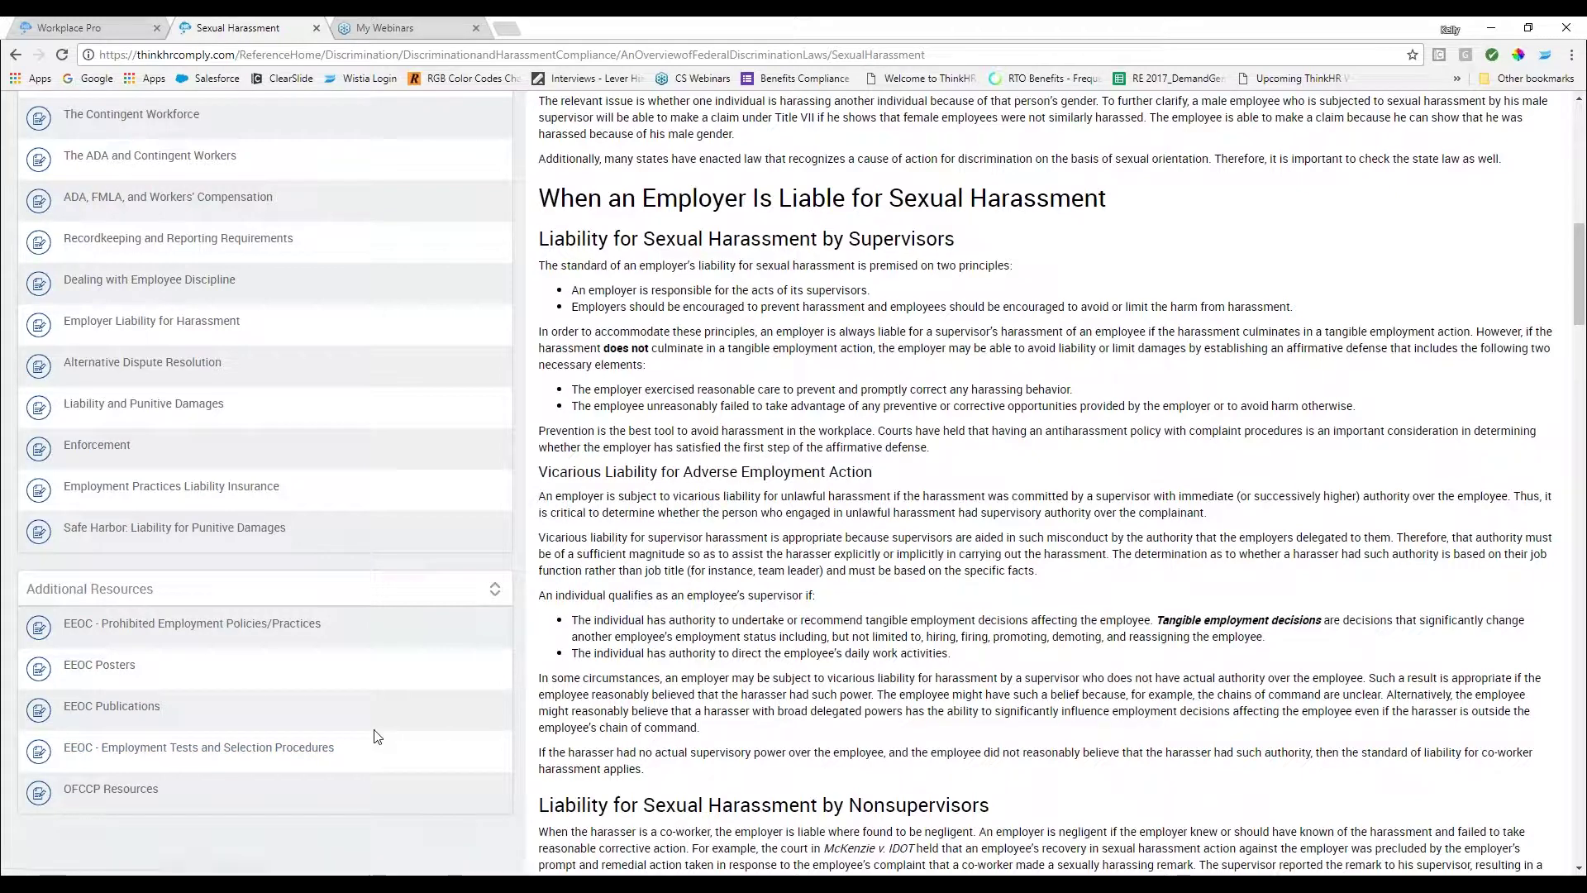
scroll(376, 735, up, 1)
scroll(572, 699, up, 15)
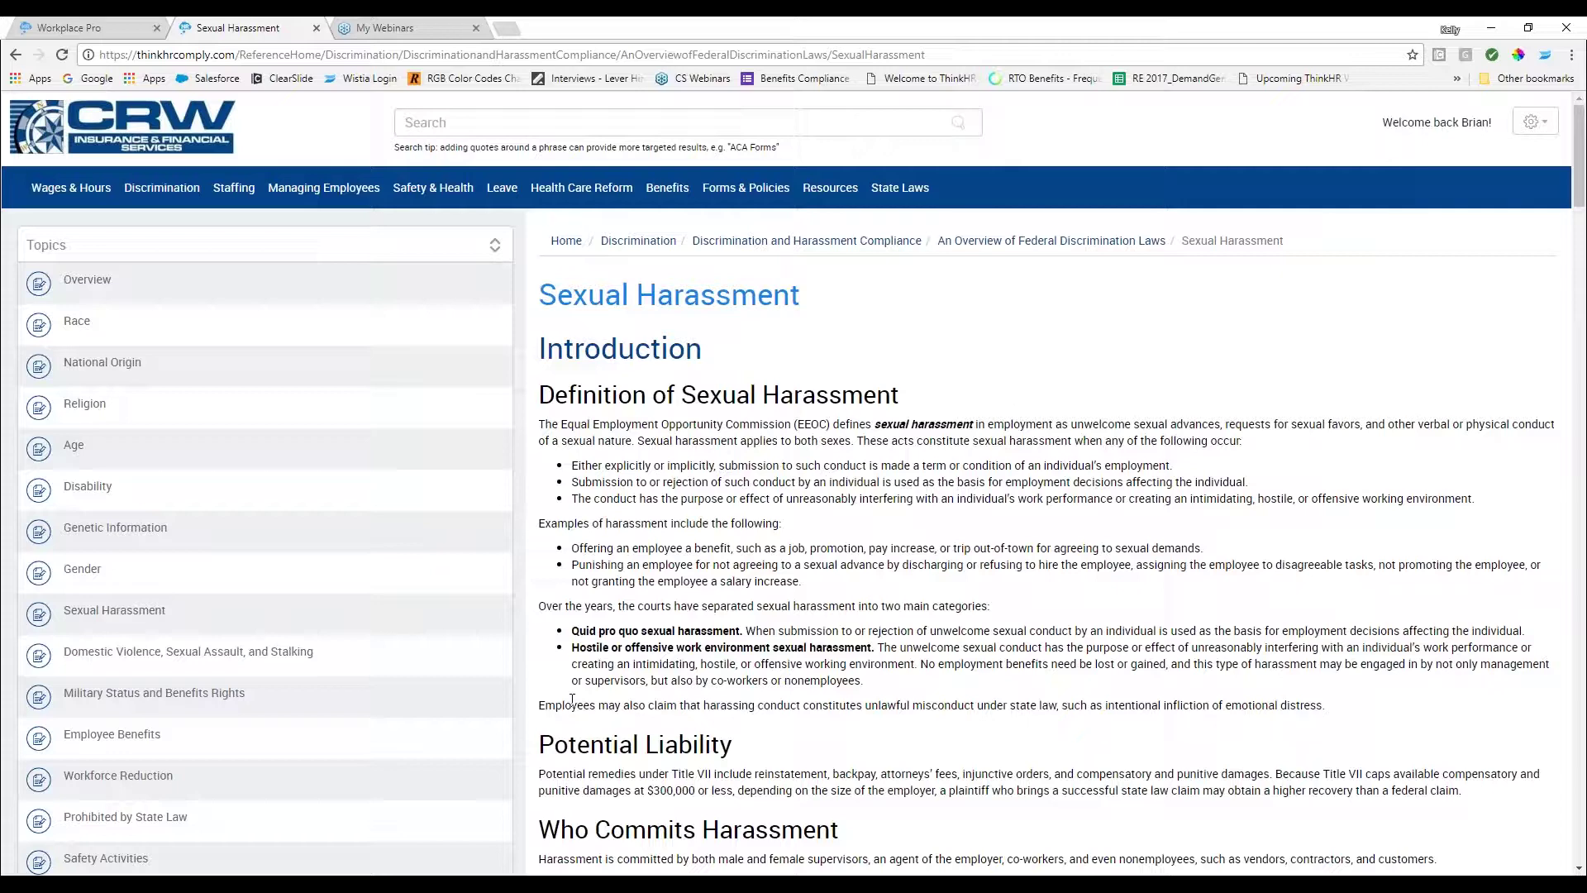
From the Comply home page, open the Q&A Database and view its category choices and question field.
click(115, 126)
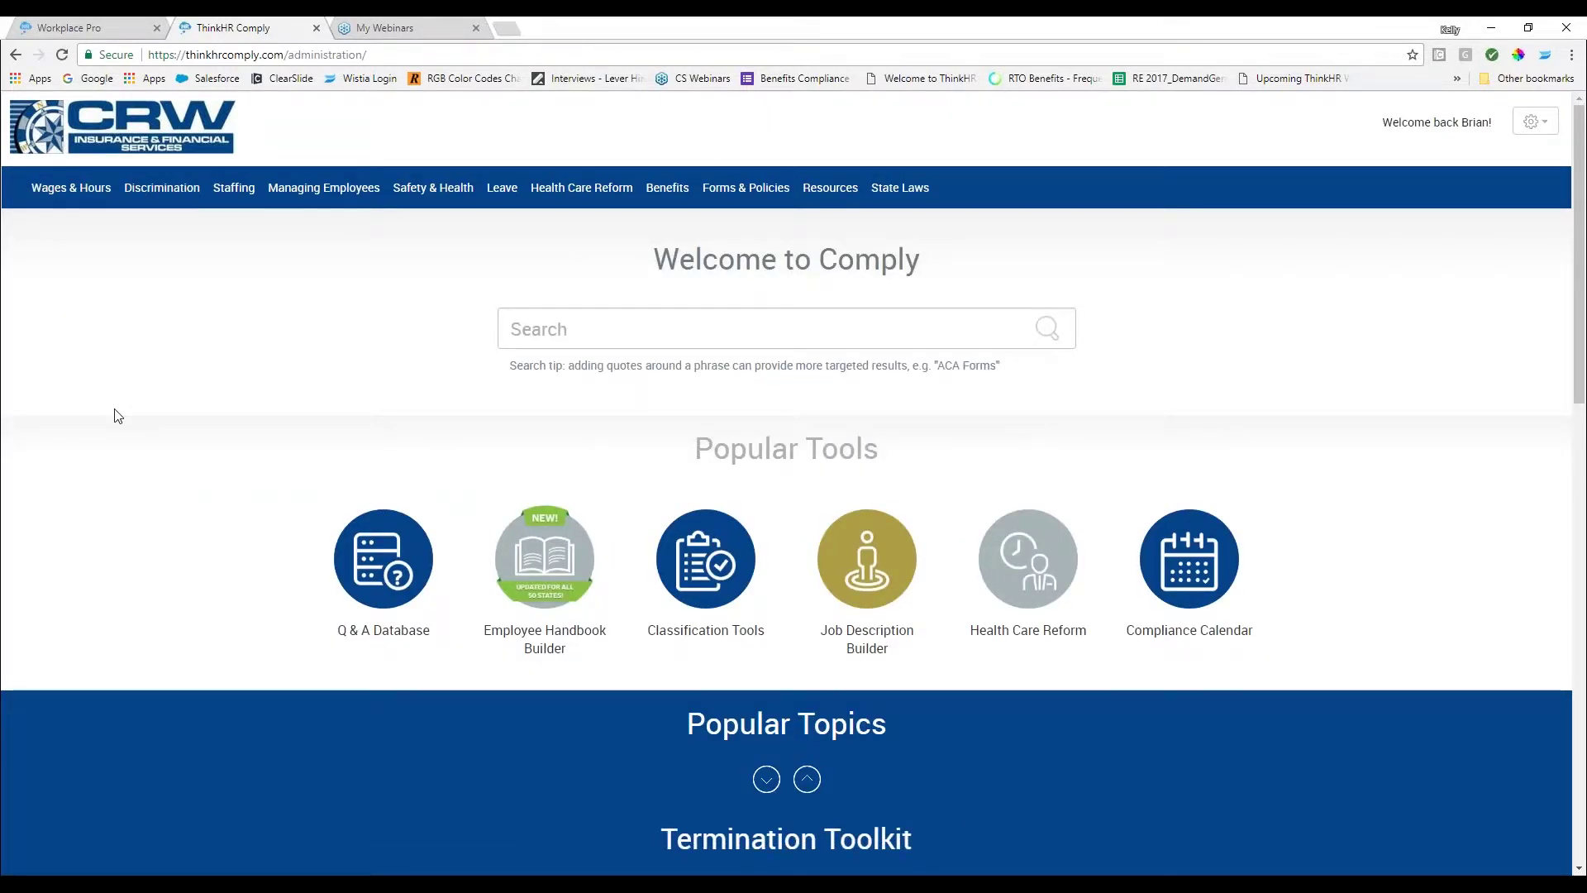
click(381, 561)
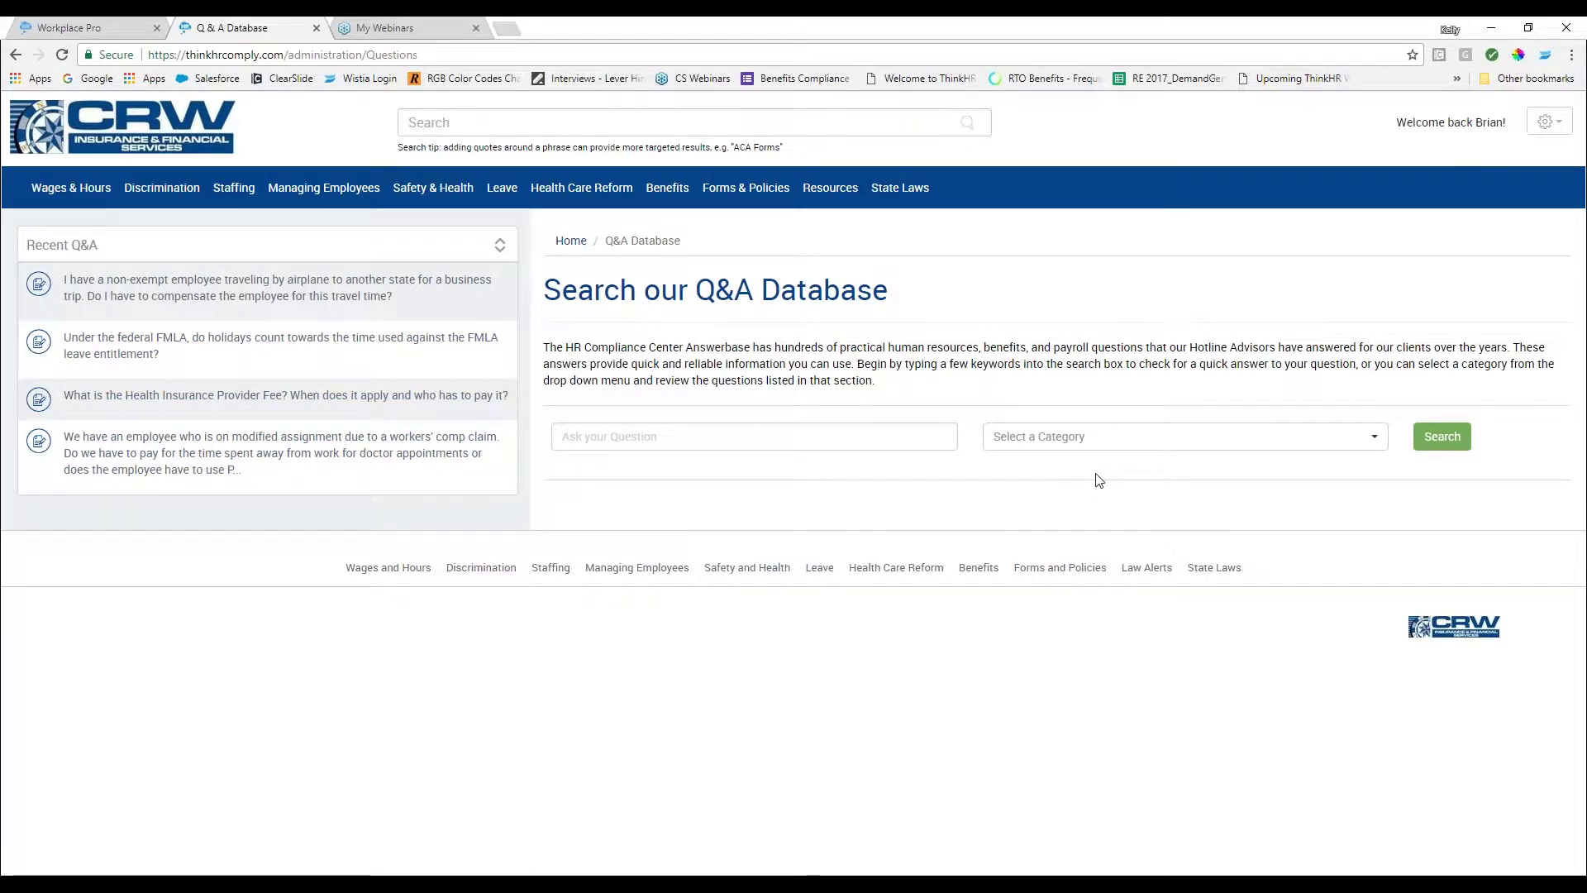
click(1099, 449)
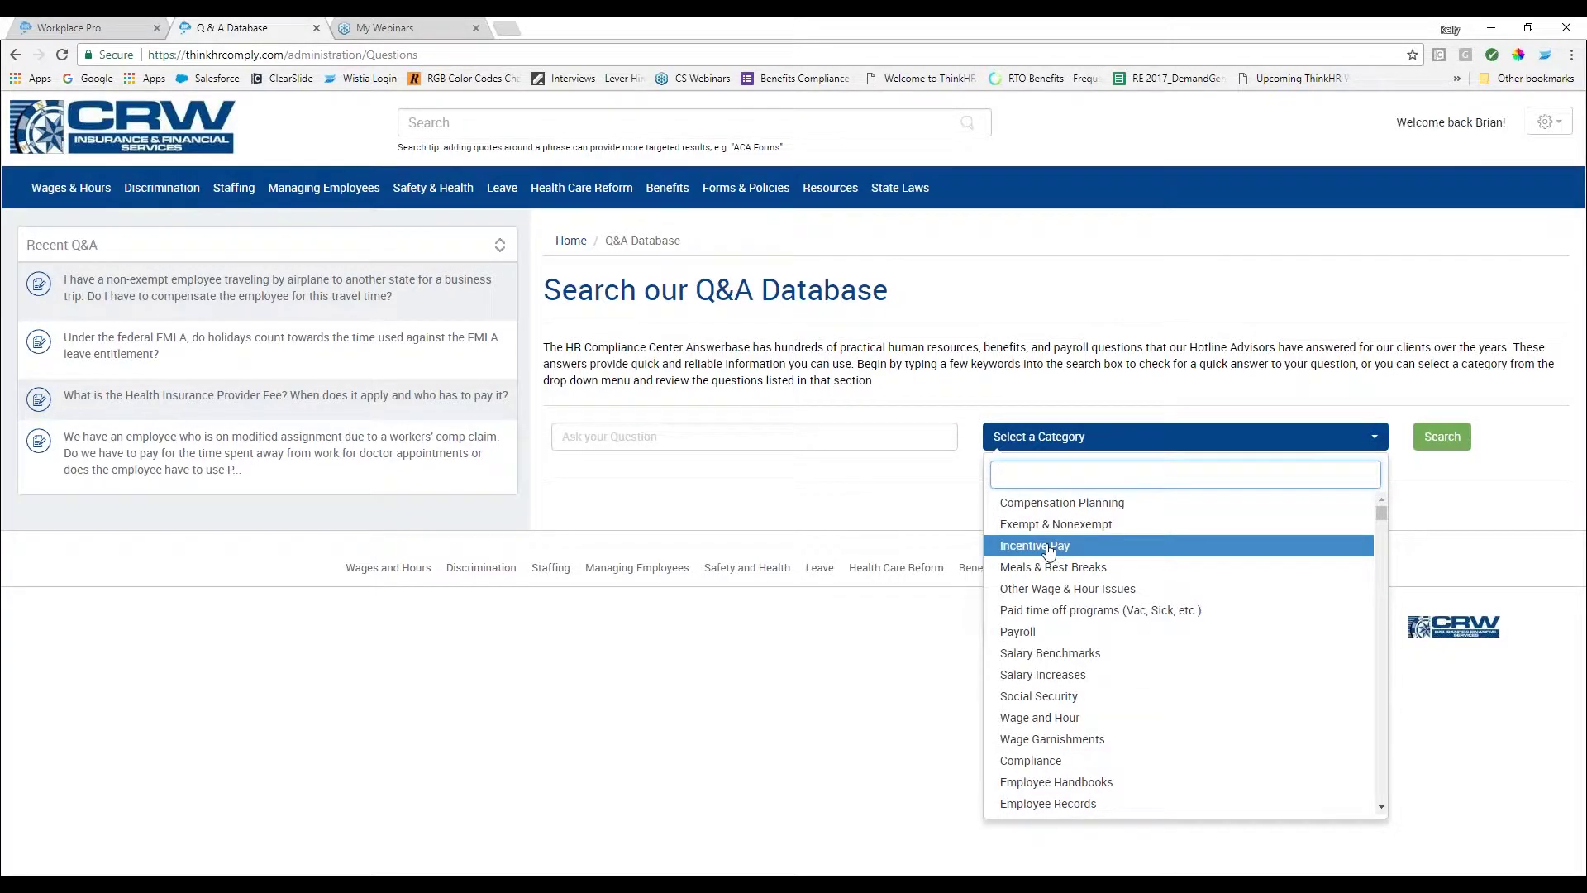
click(602, 435)
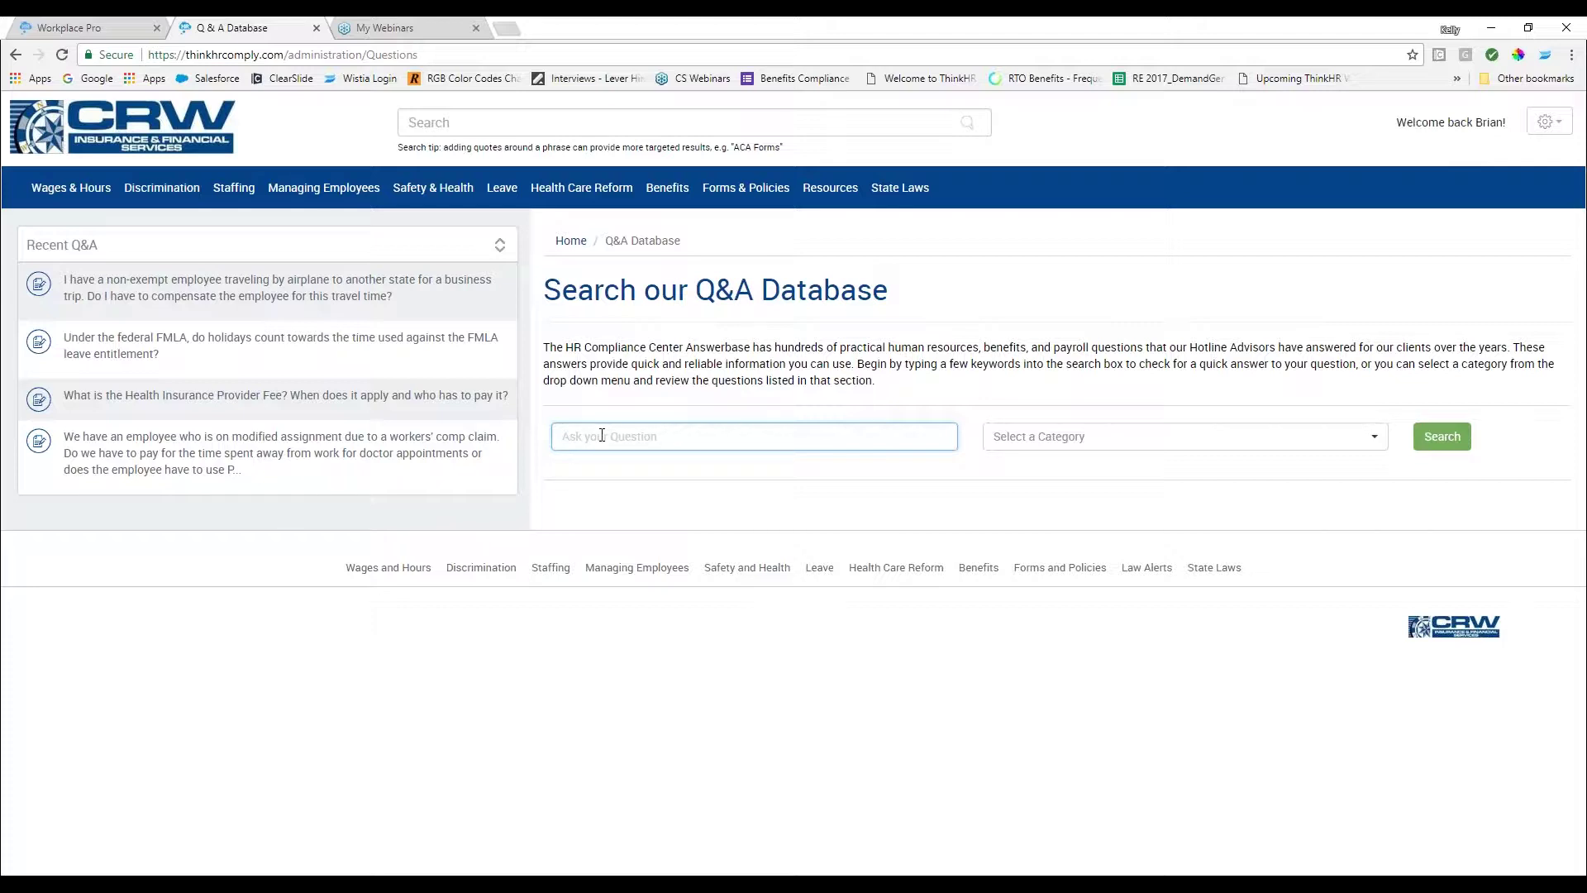
Return to the Comply home page and start a new handbook in the Employee Handbook Builder.
click(154, 127)
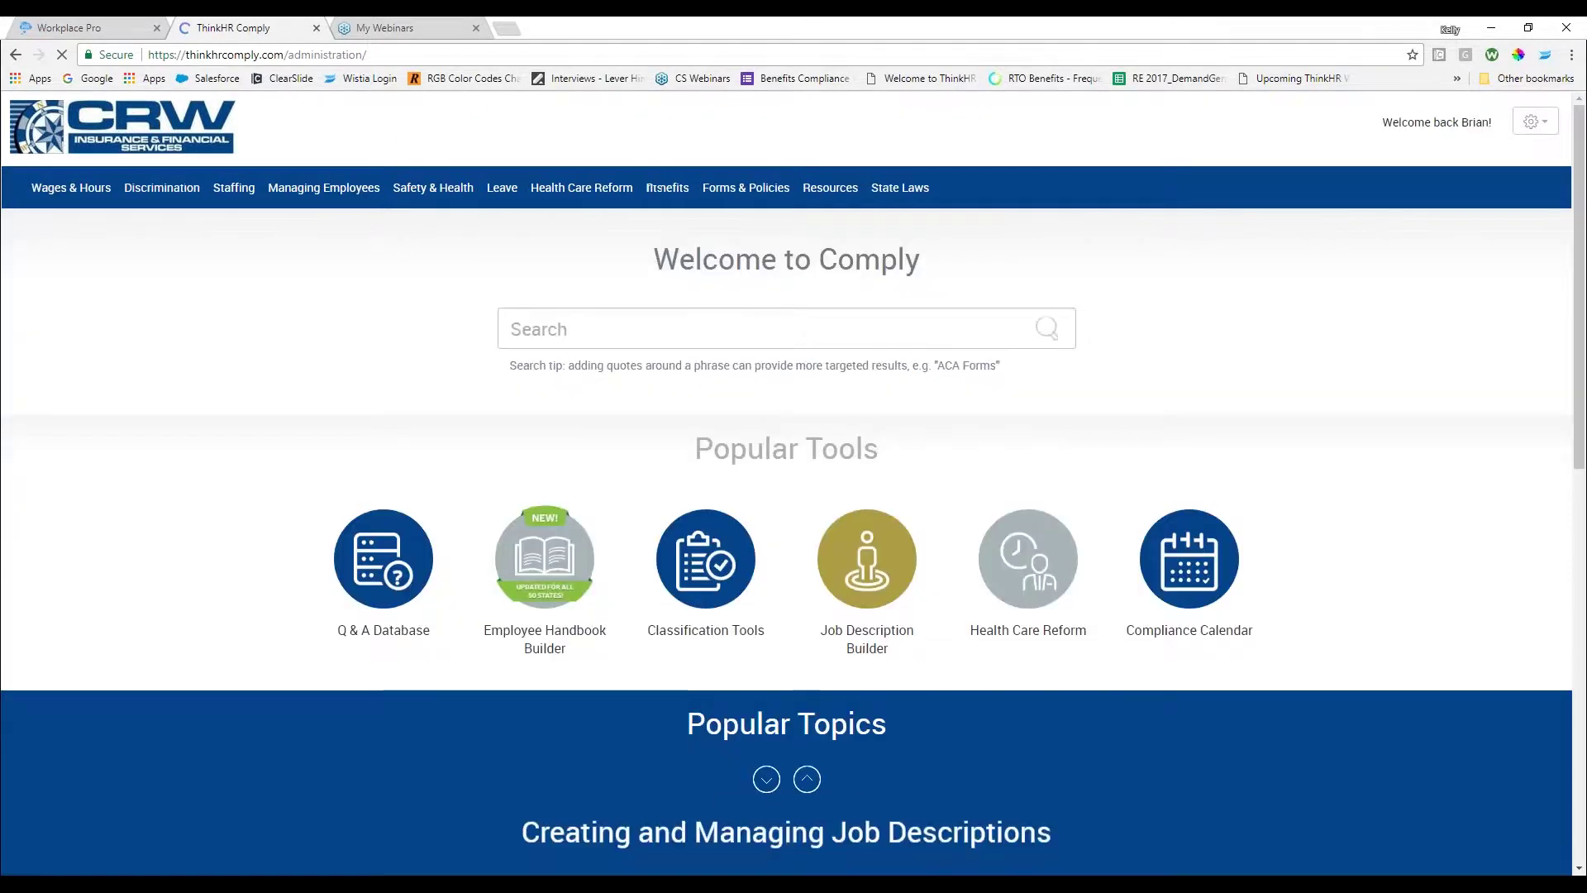
click(554, 569)
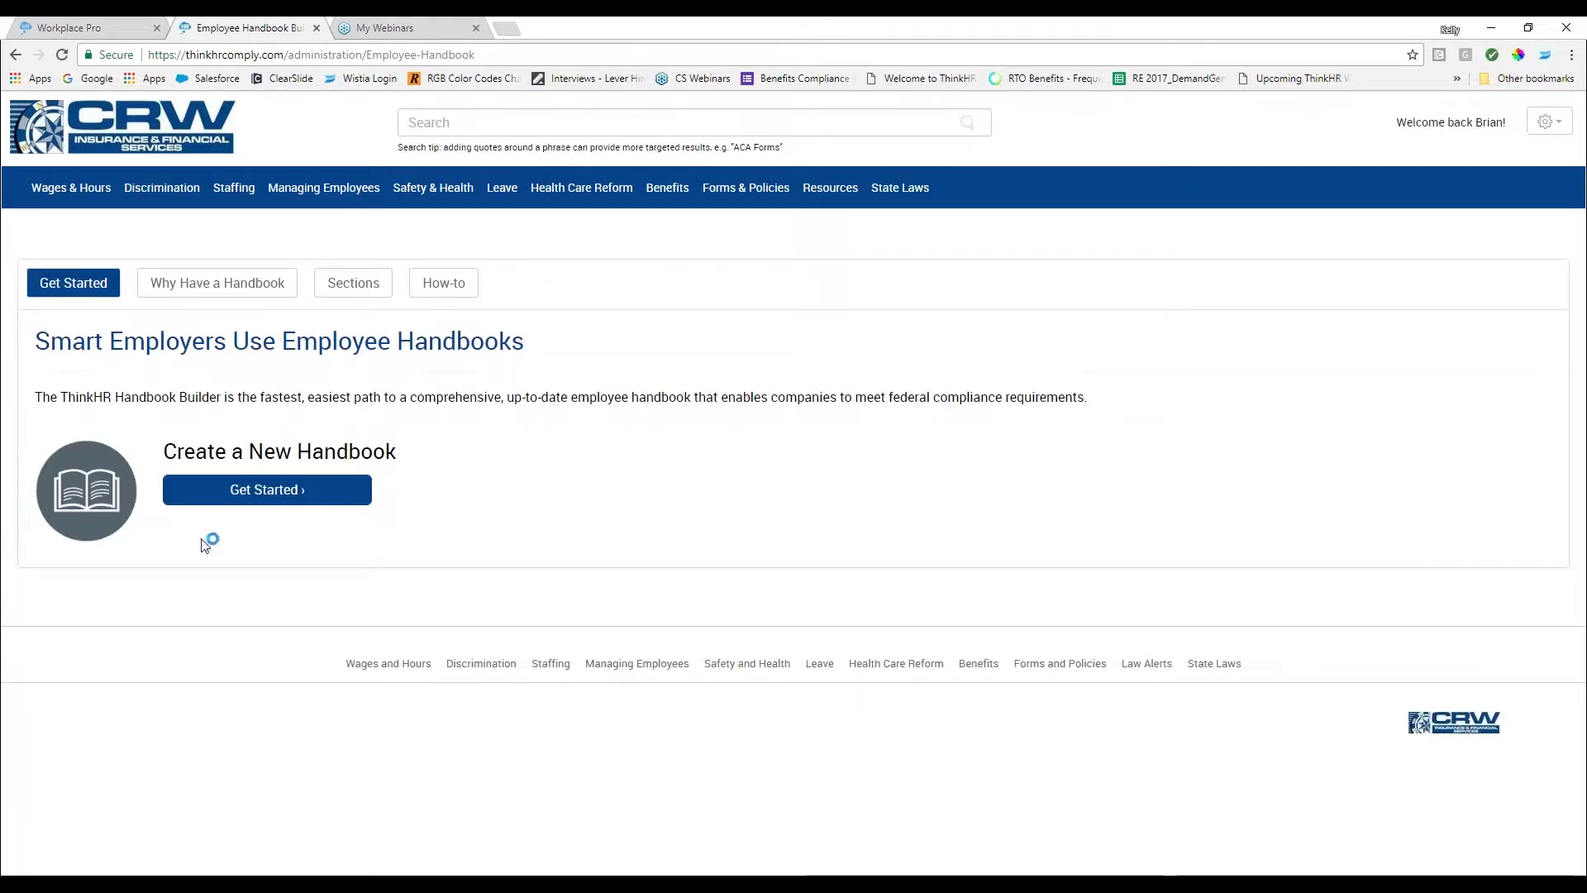
click(247, 496)
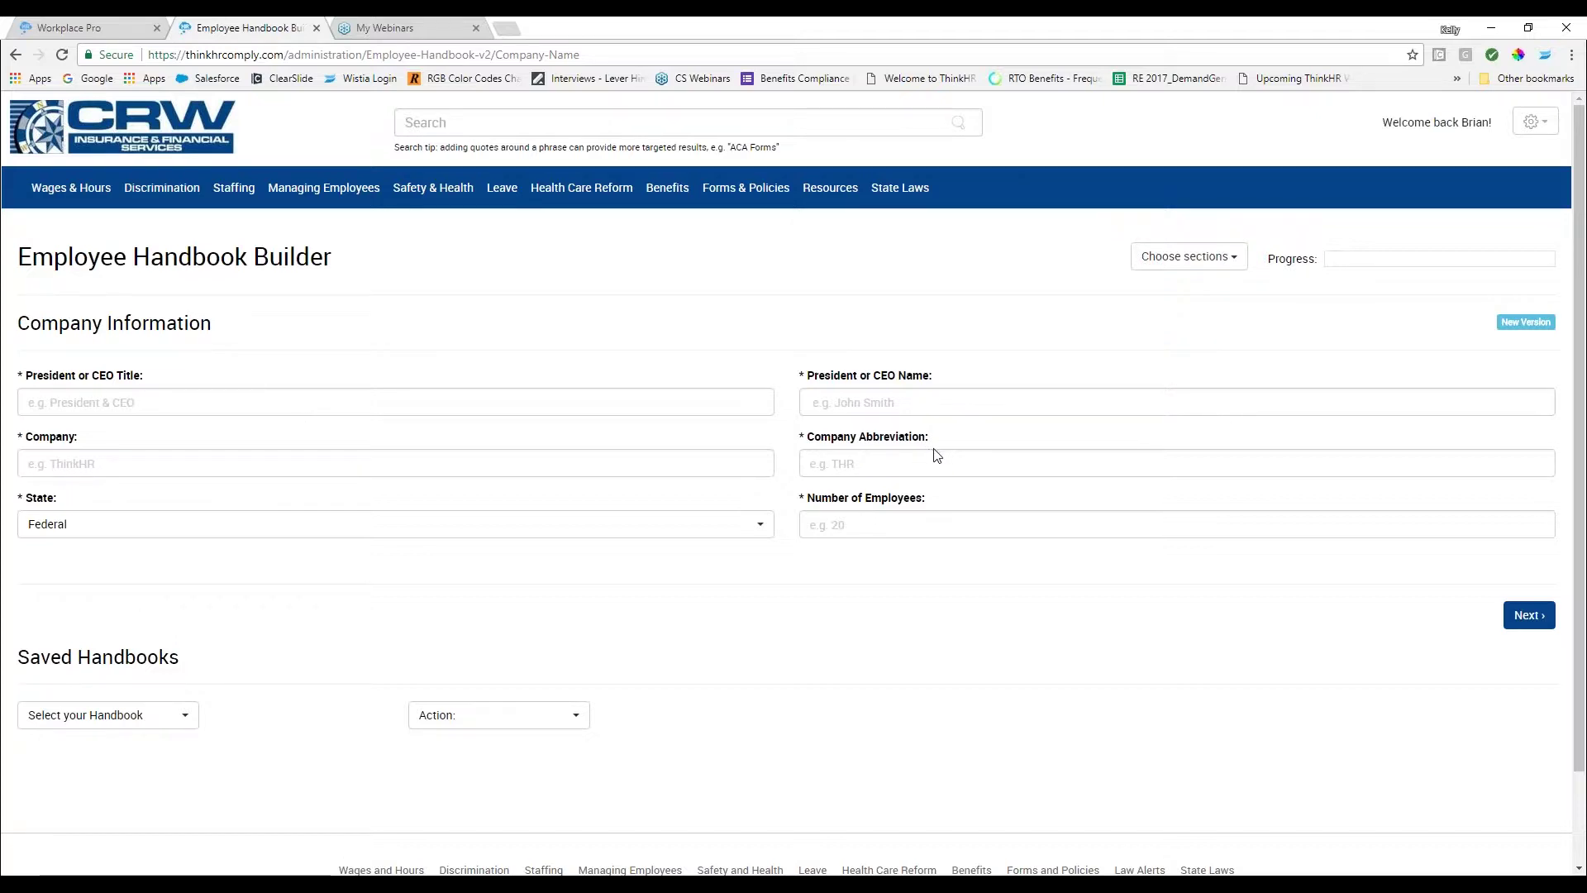
View the state choices for the handbook and the actions offered for saved handbooks, leaving both unchanged.
click(754, 524)
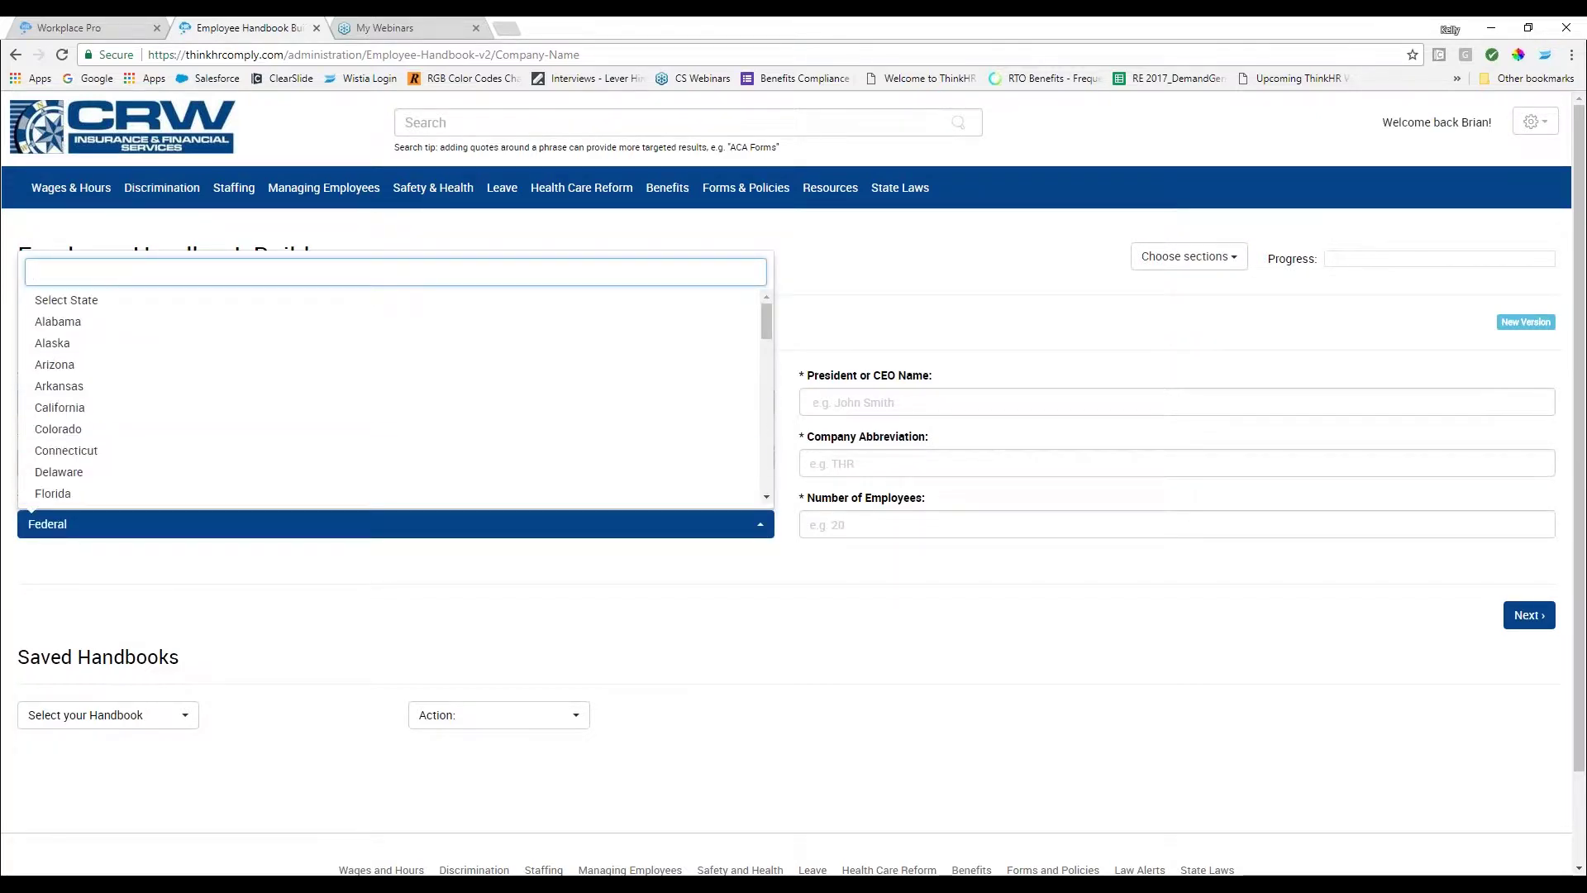
click(921, 689)
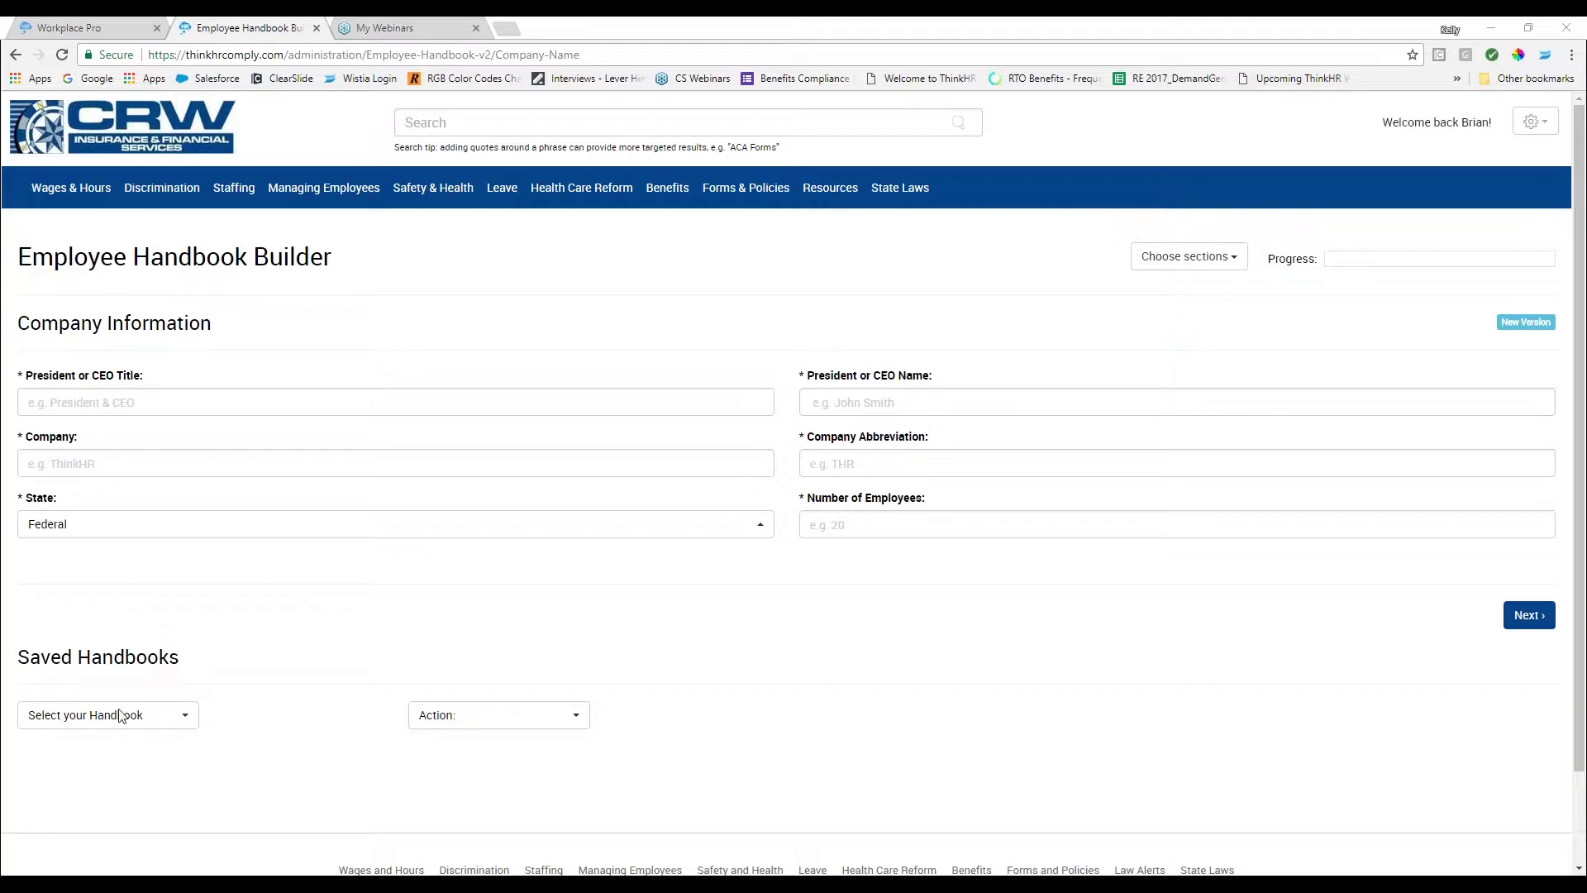
click(577, 717)
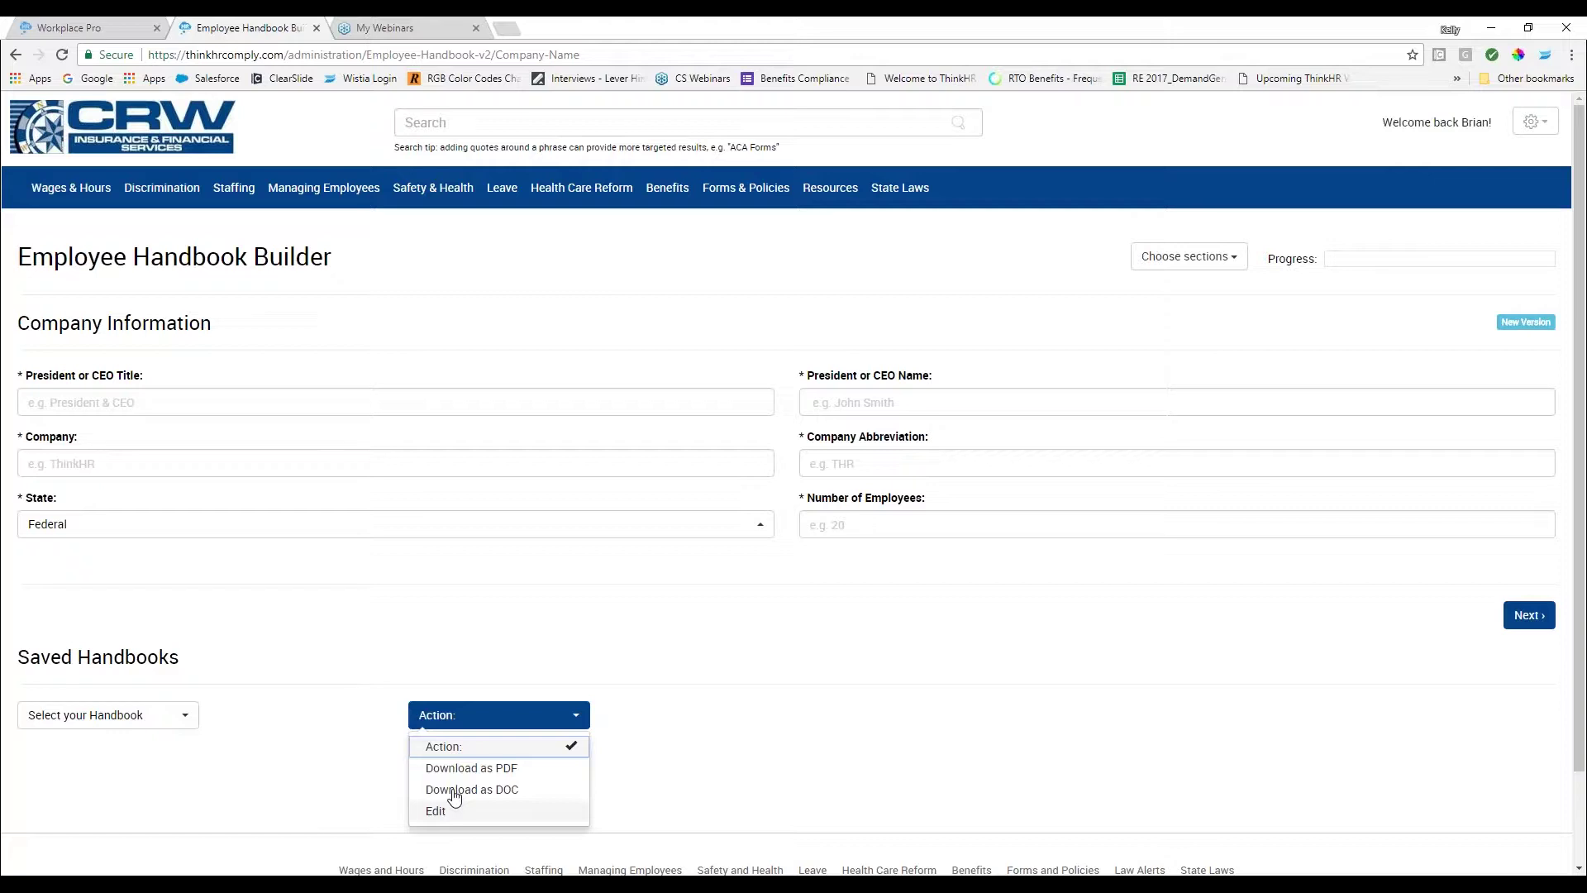
click(498, 679)
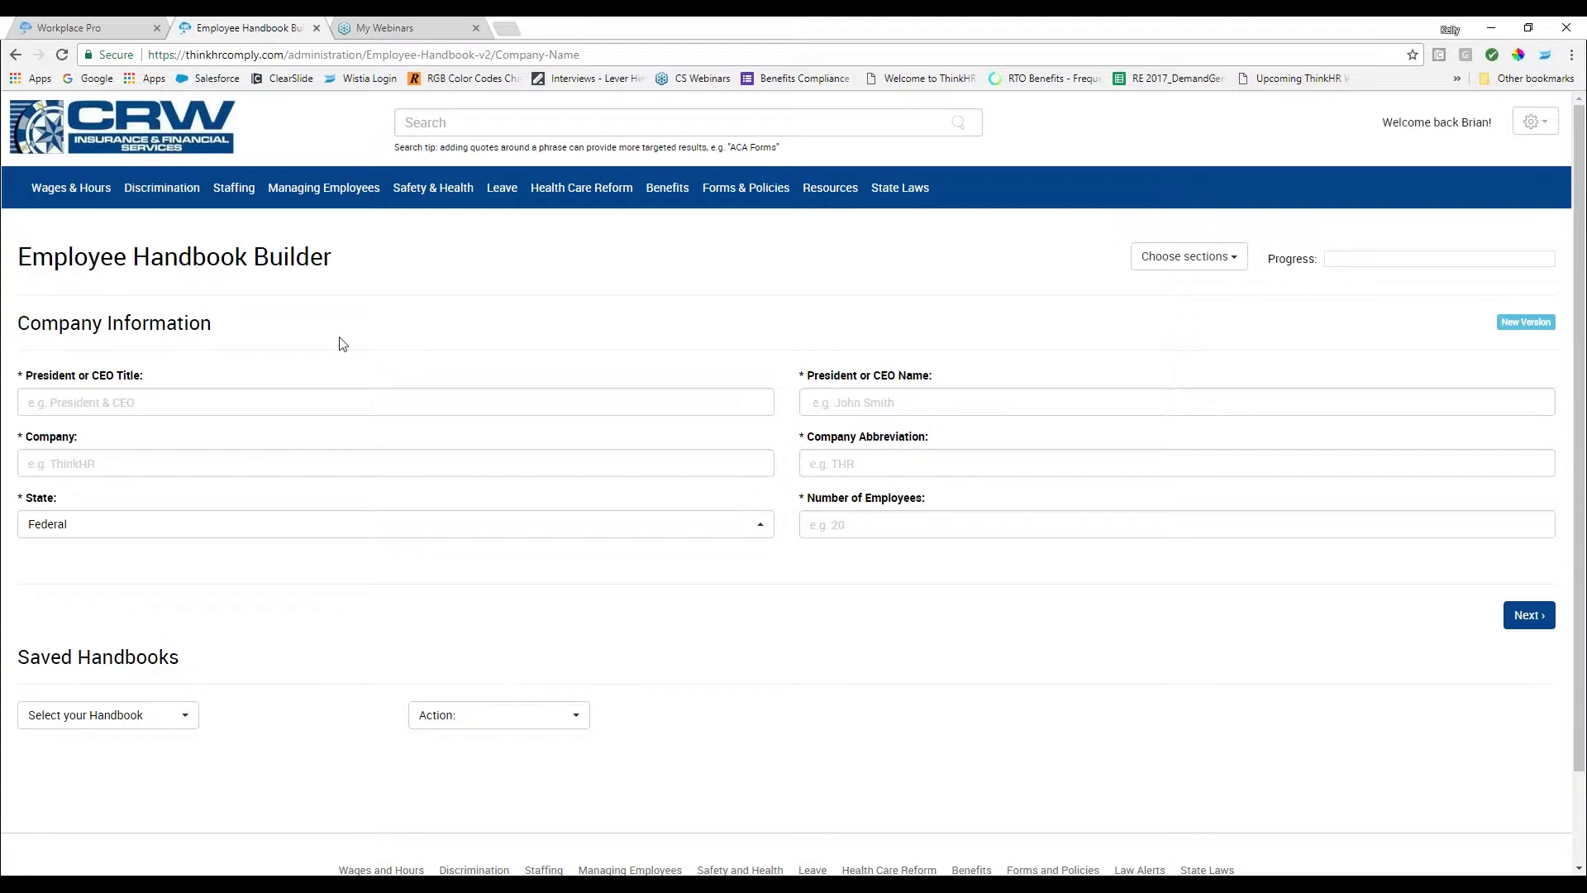
Leave the handbook builder, close Comply, and open Learn Pro from the Workplace Pro dashboard.
click(131, 143)
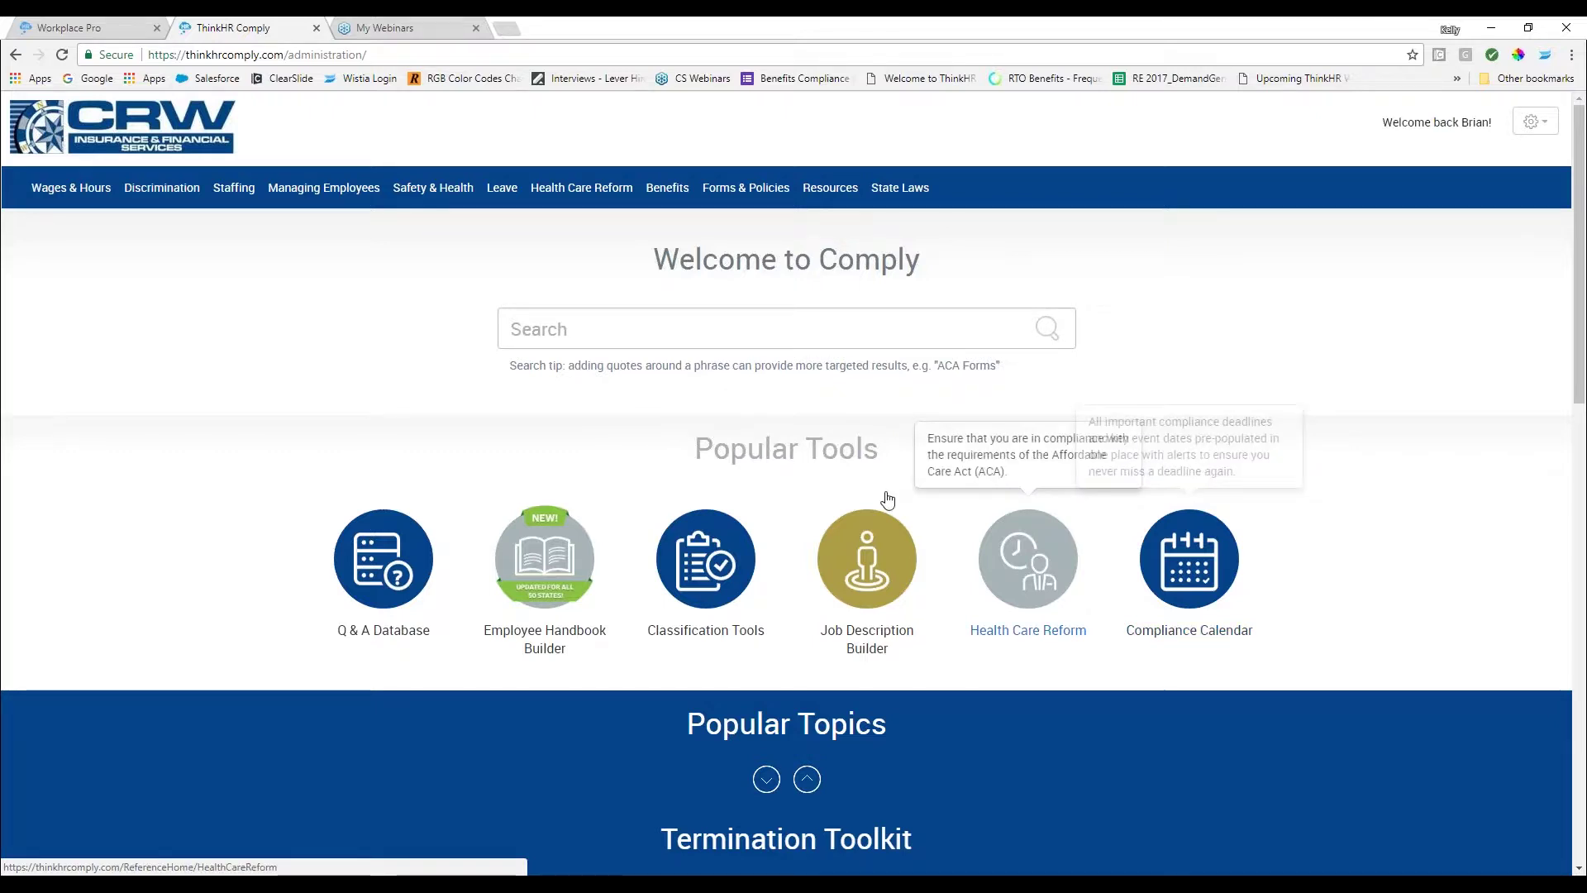
click(76, 27)
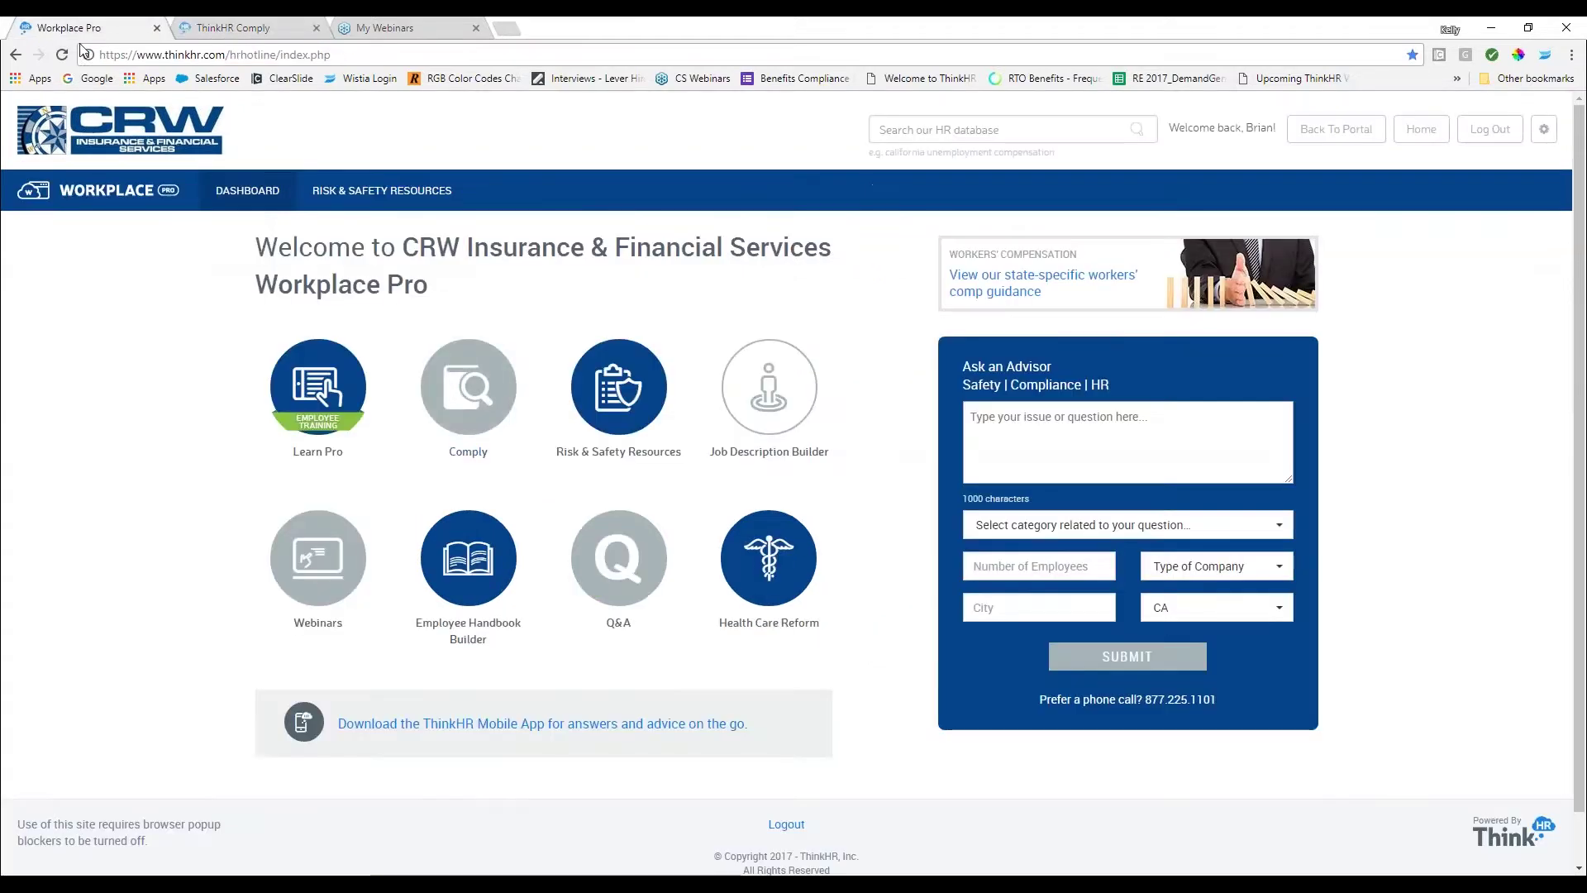
click(315, 27)
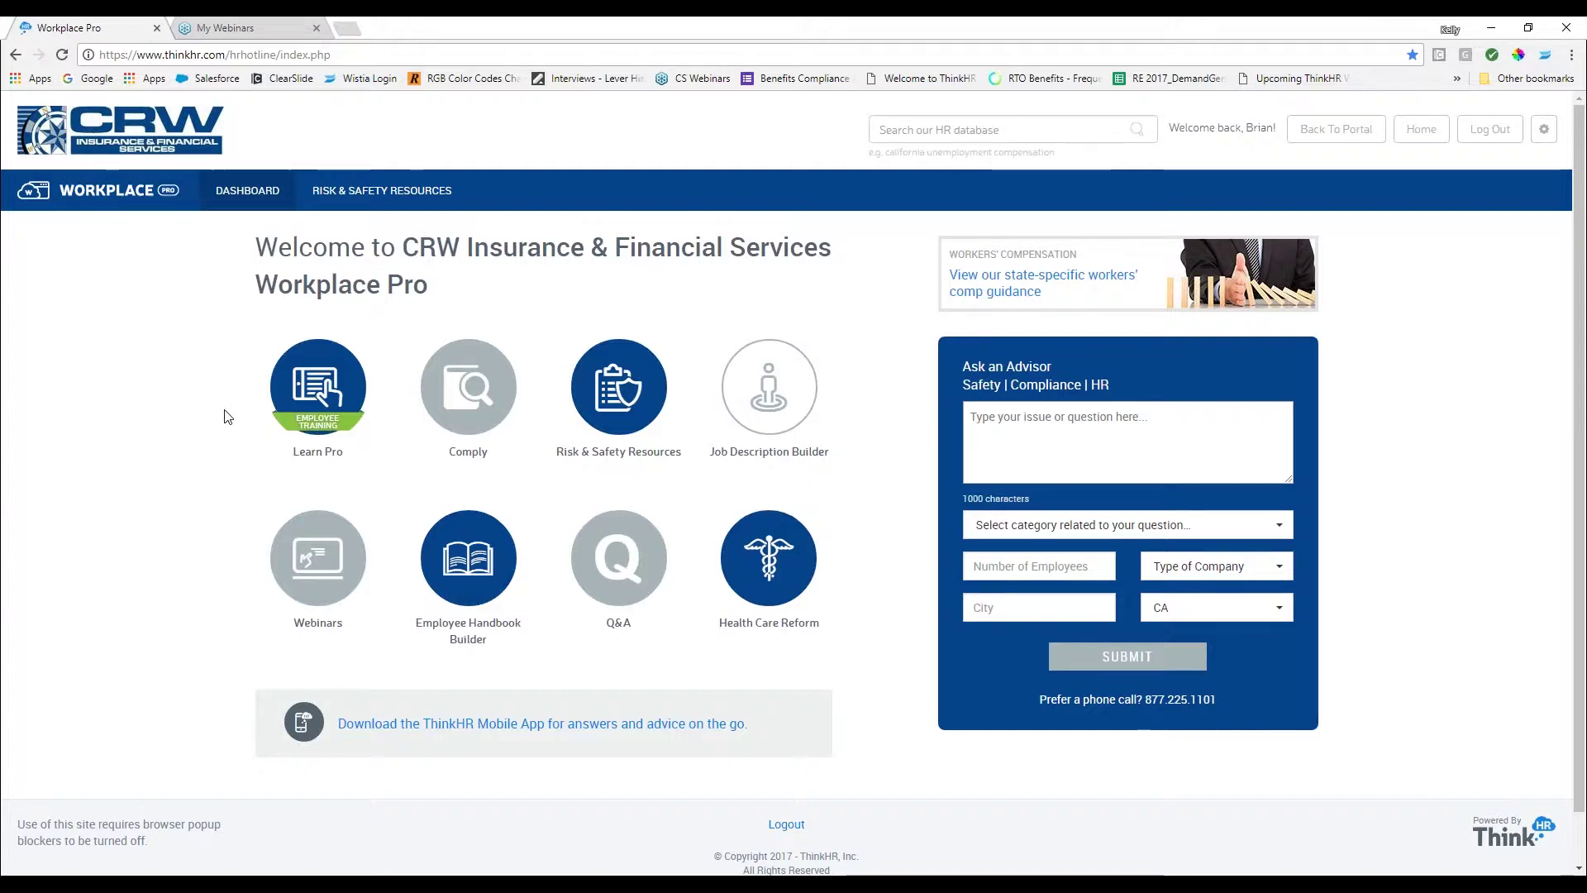
click(328, 409)
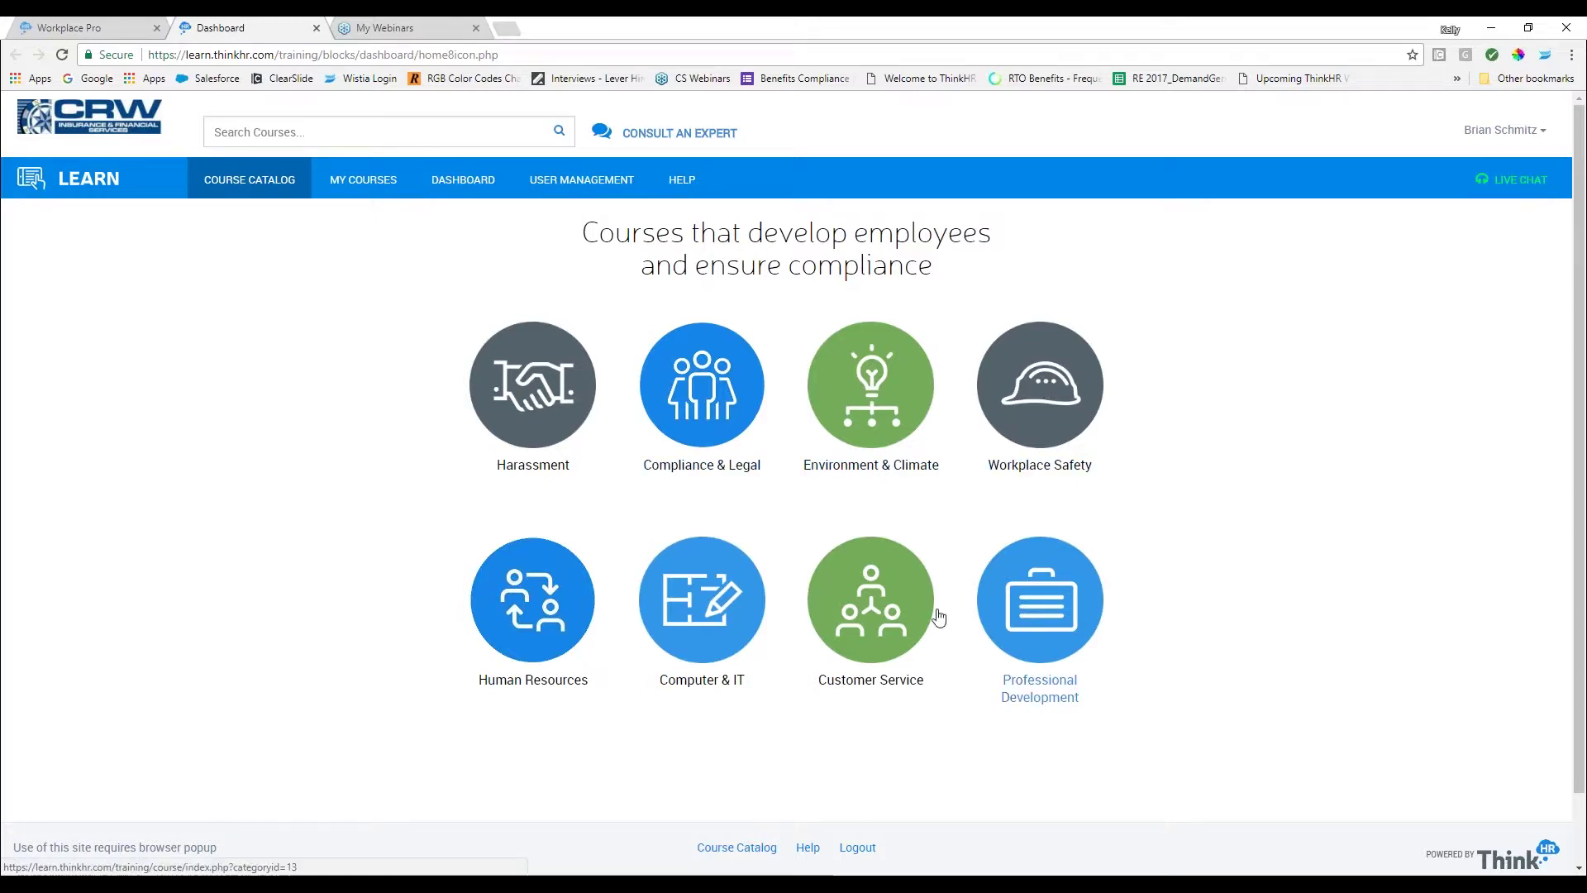
Browse the Human Resources course category and open the Planning for Performance course under Performance Management.
click(543, 606)
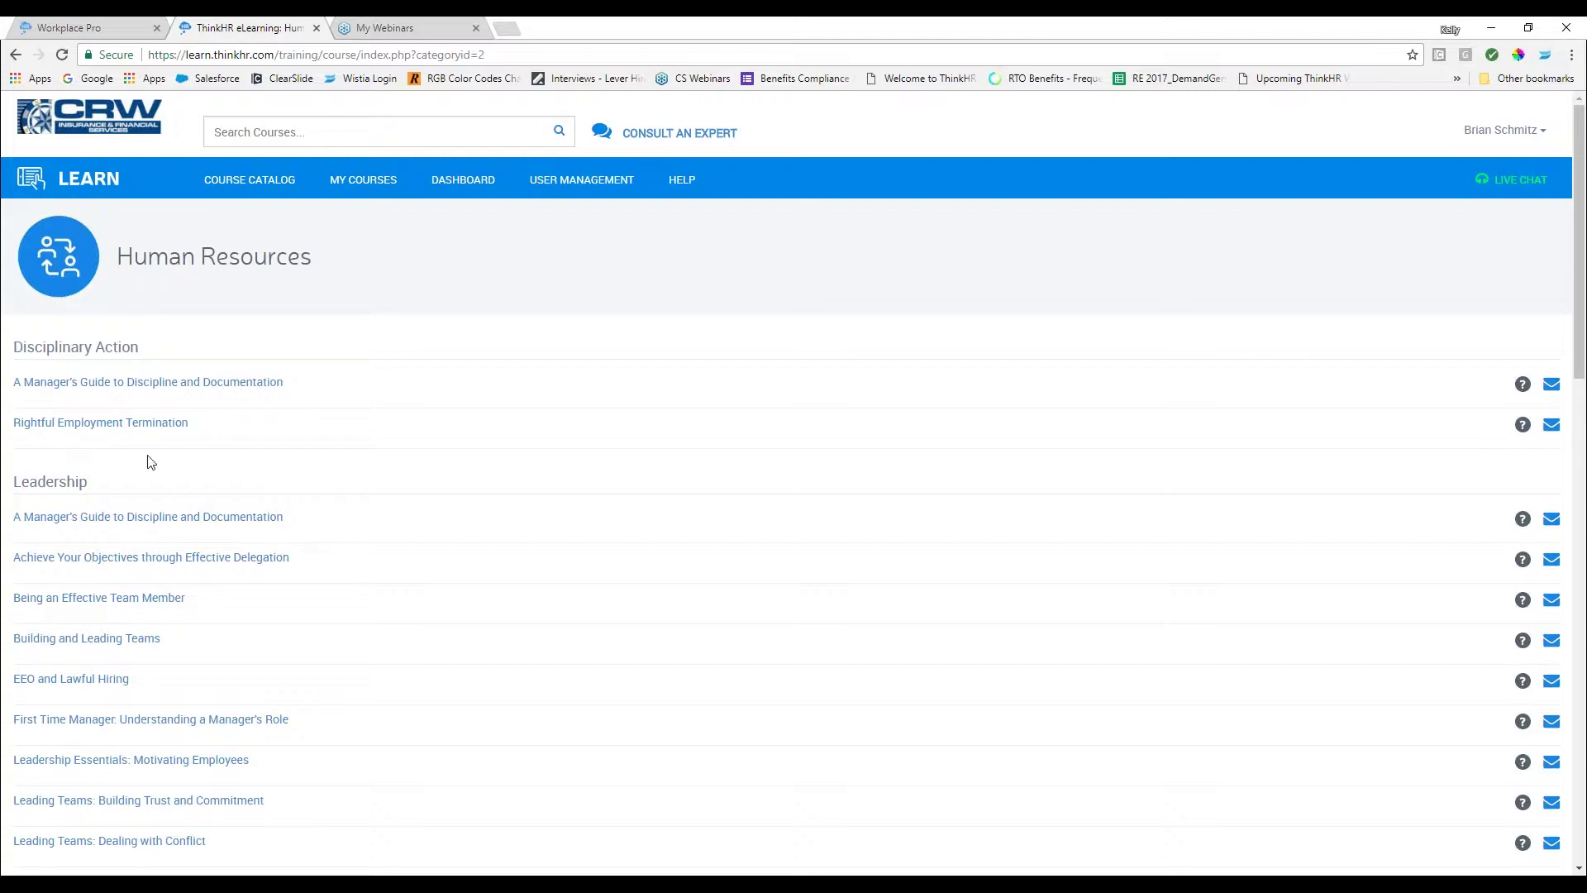
scroll(181, 482, down, 10)
scroll(28, 524, down, 1)
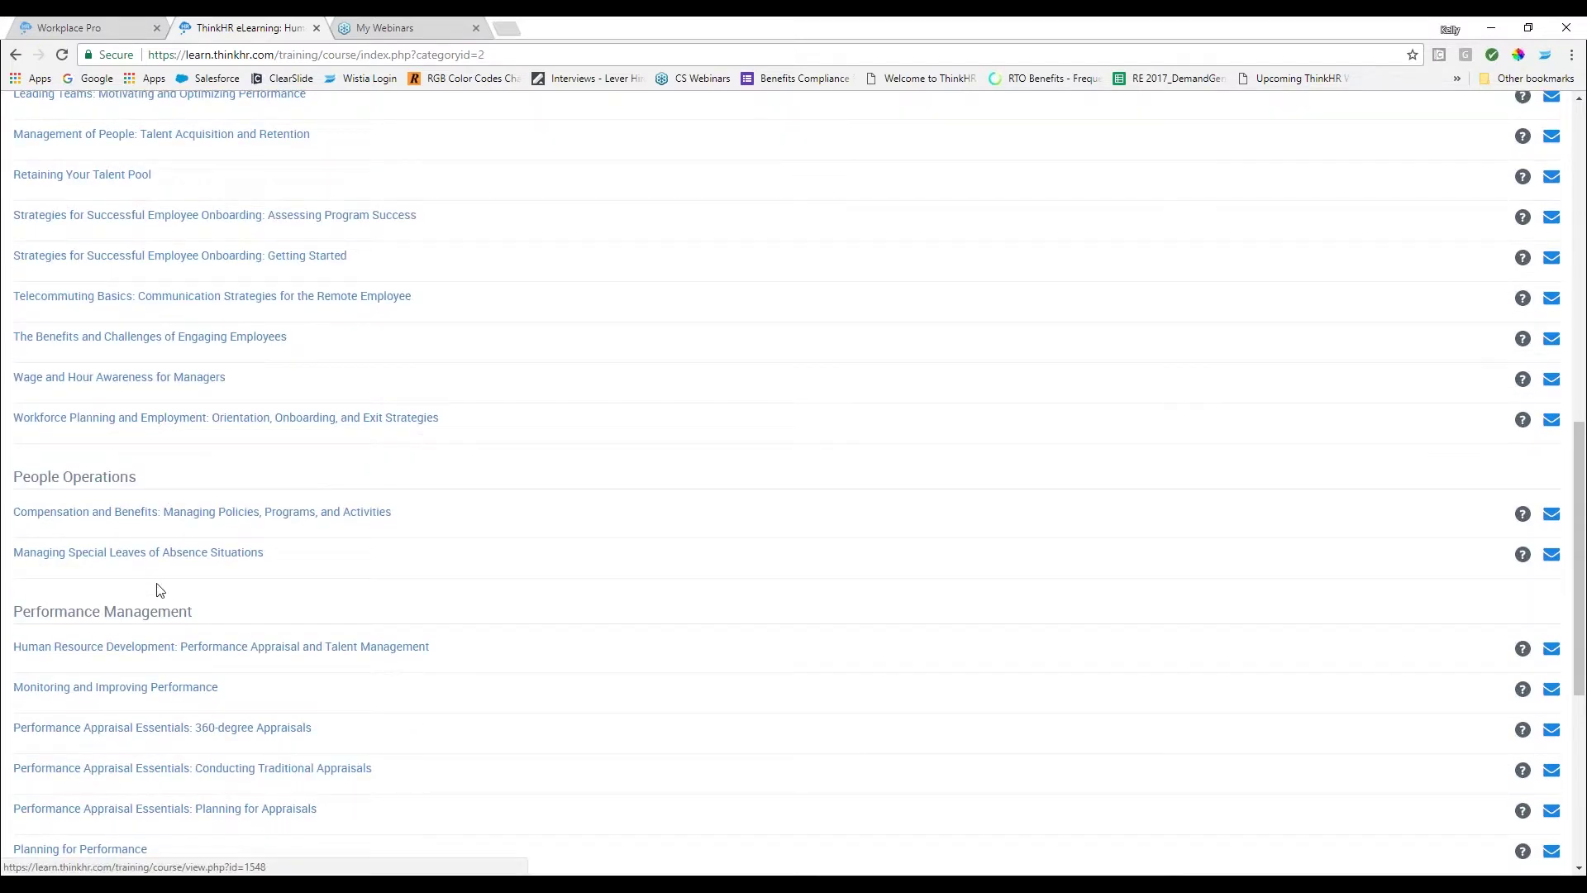
scroll(160, 589, down, 5)
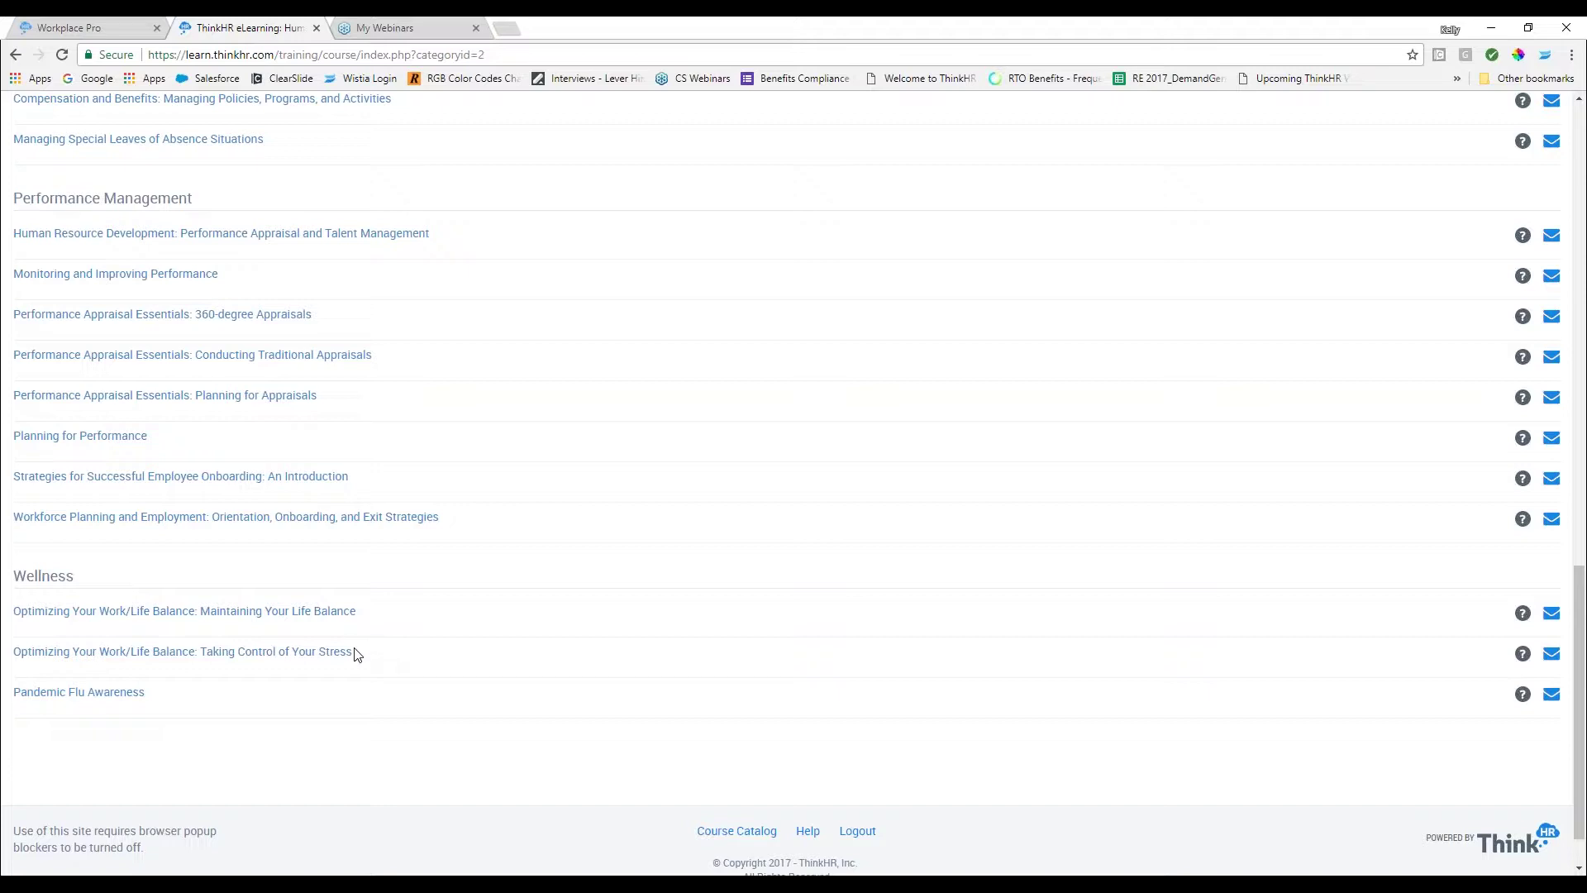
click(63, 445)
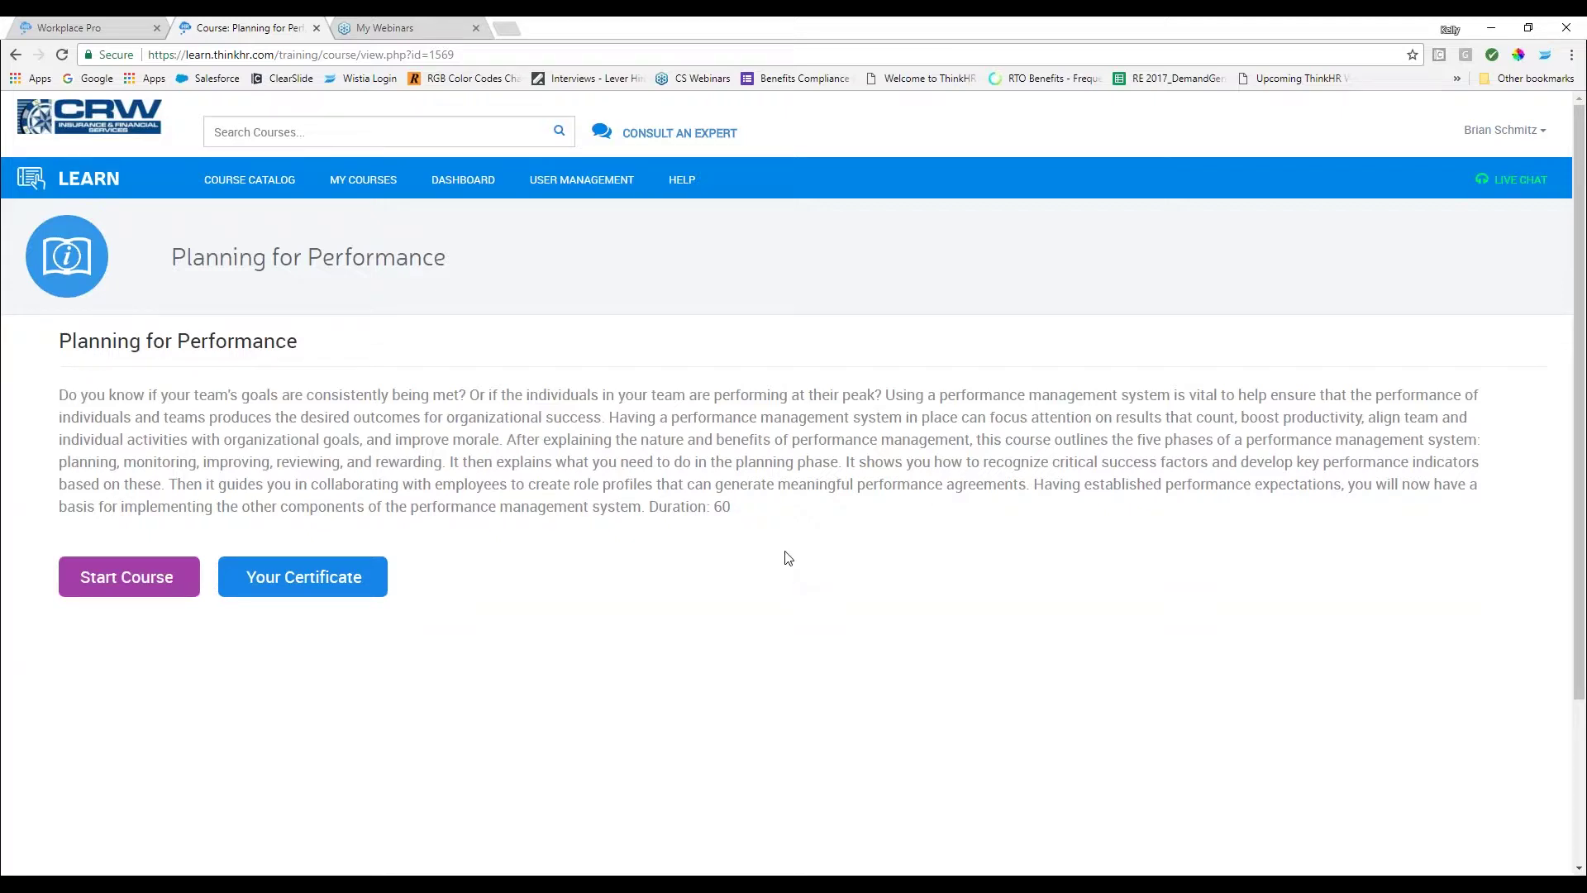
From Learn's help, open the question "What courses do I have access to?" and its full course catalog PDF.
click(128, 585)
click(684, 188)
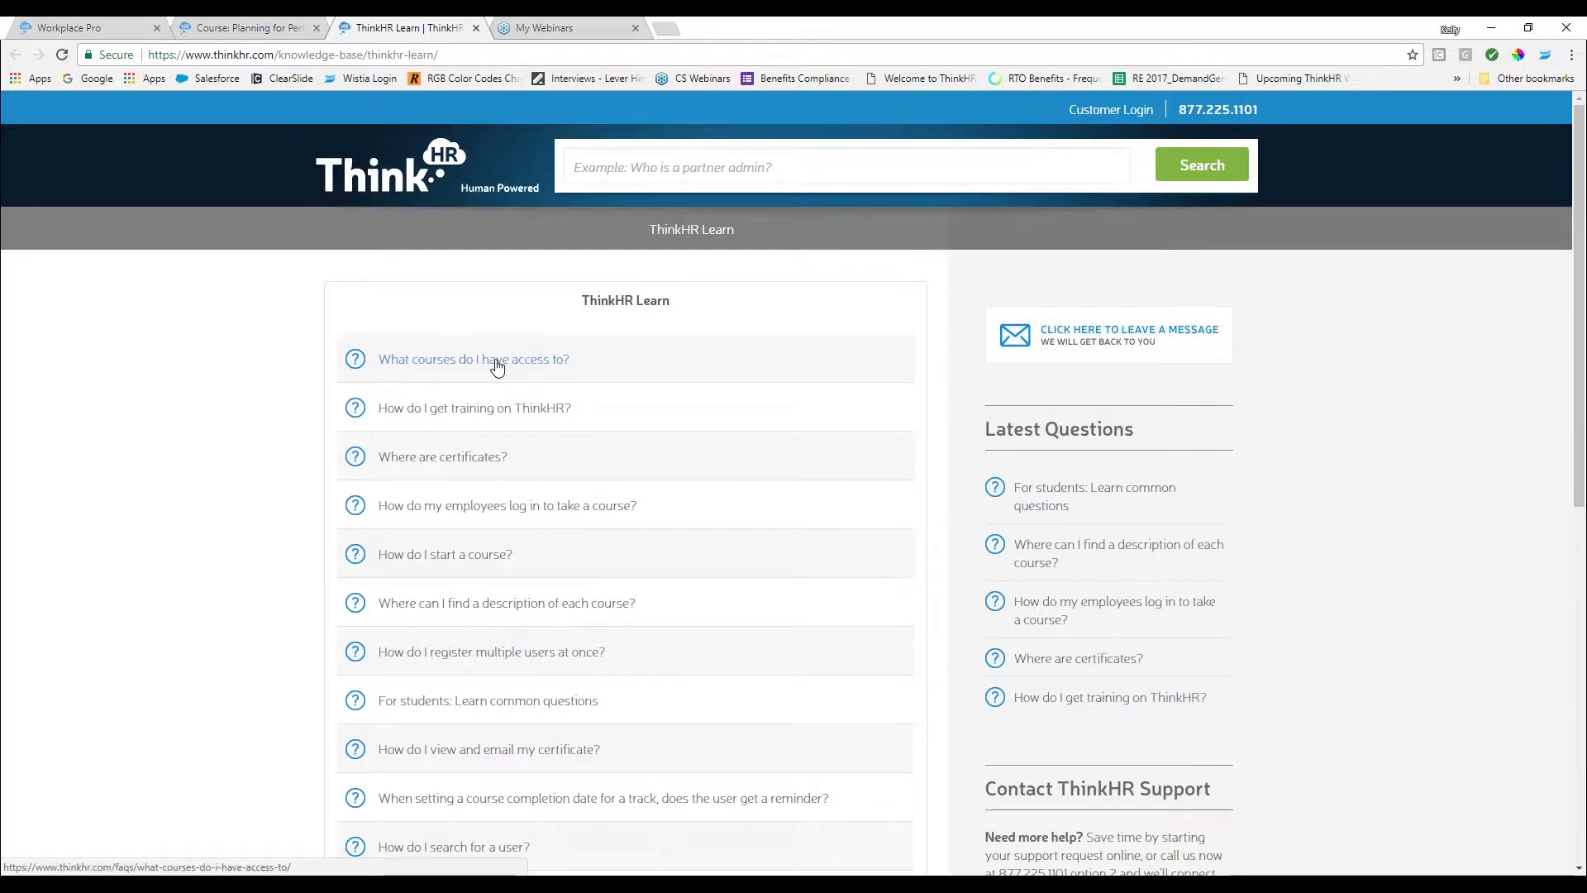
click(496, 364)
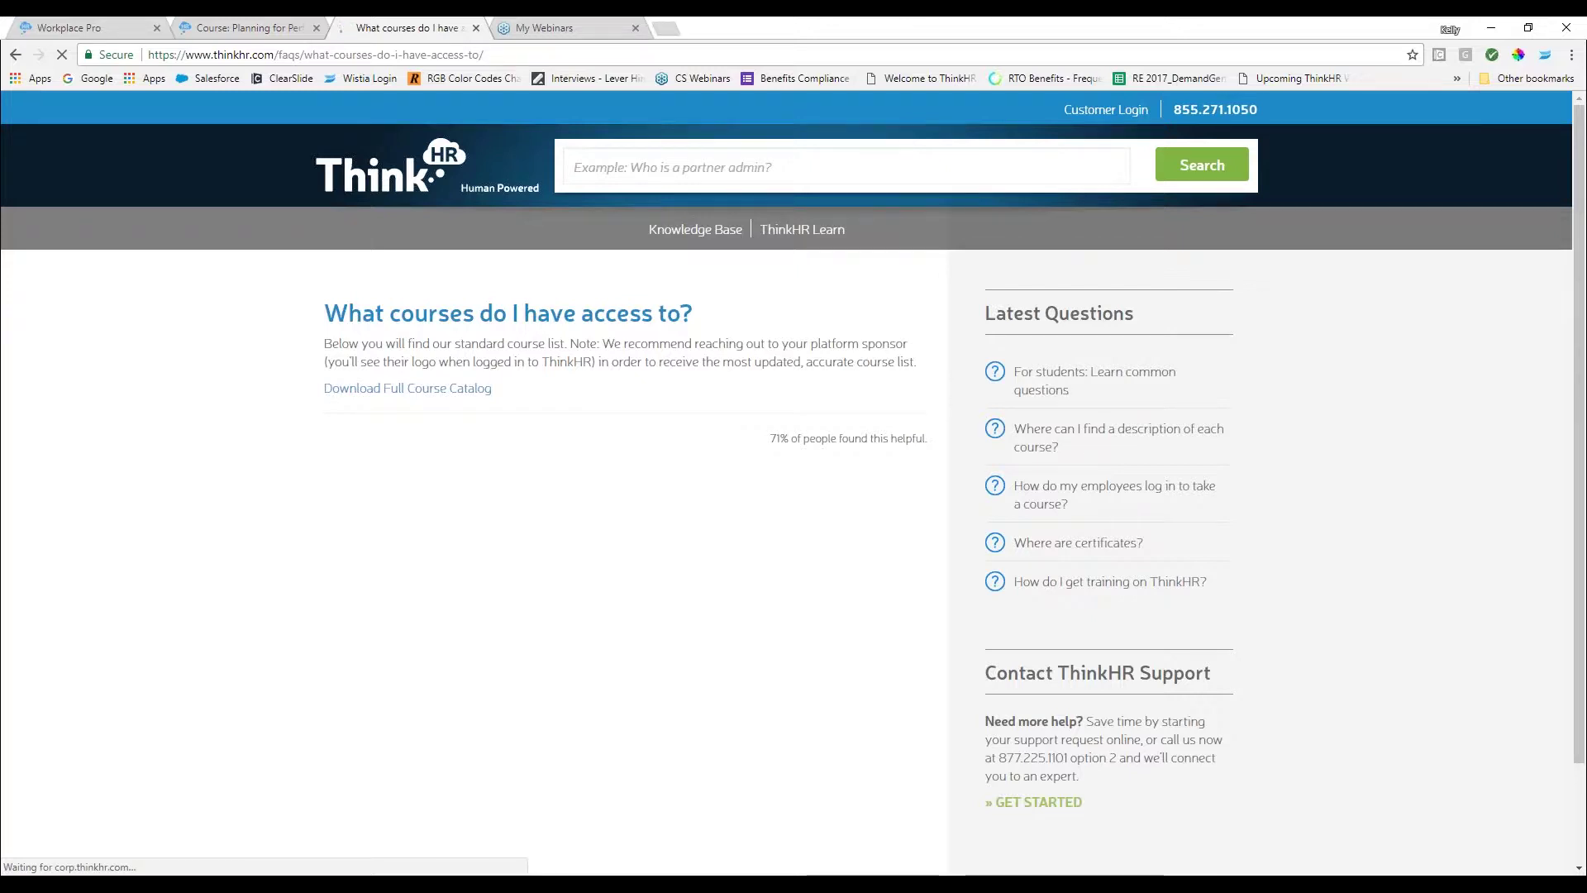
click(420, 390)
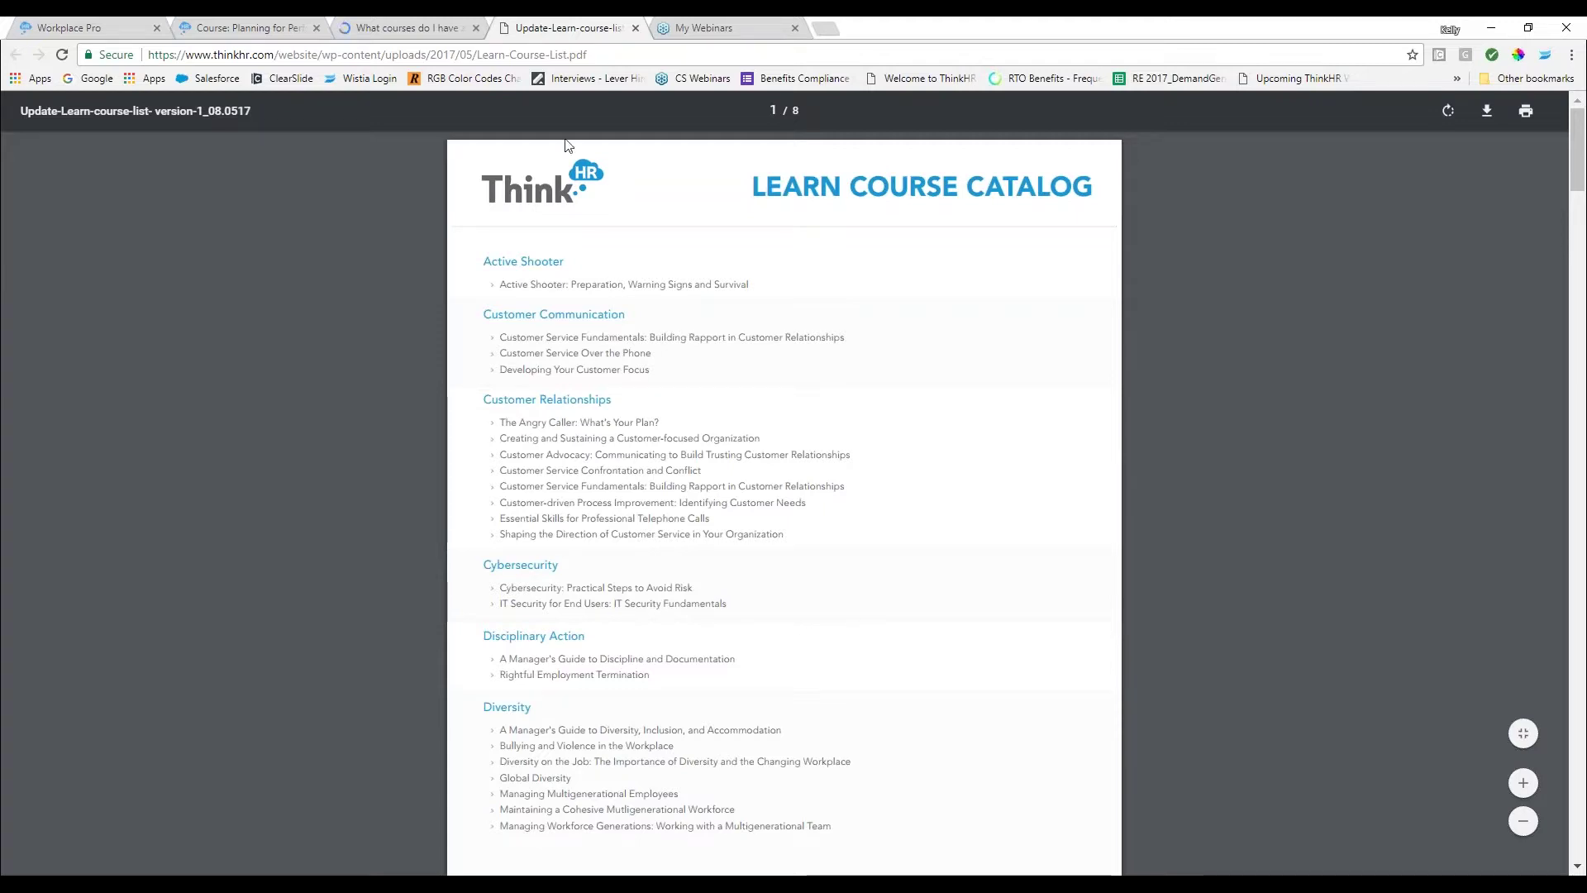
Return to the Planning for Performance course page and close the help question and course catalog PDF pages.
click(248, 30)
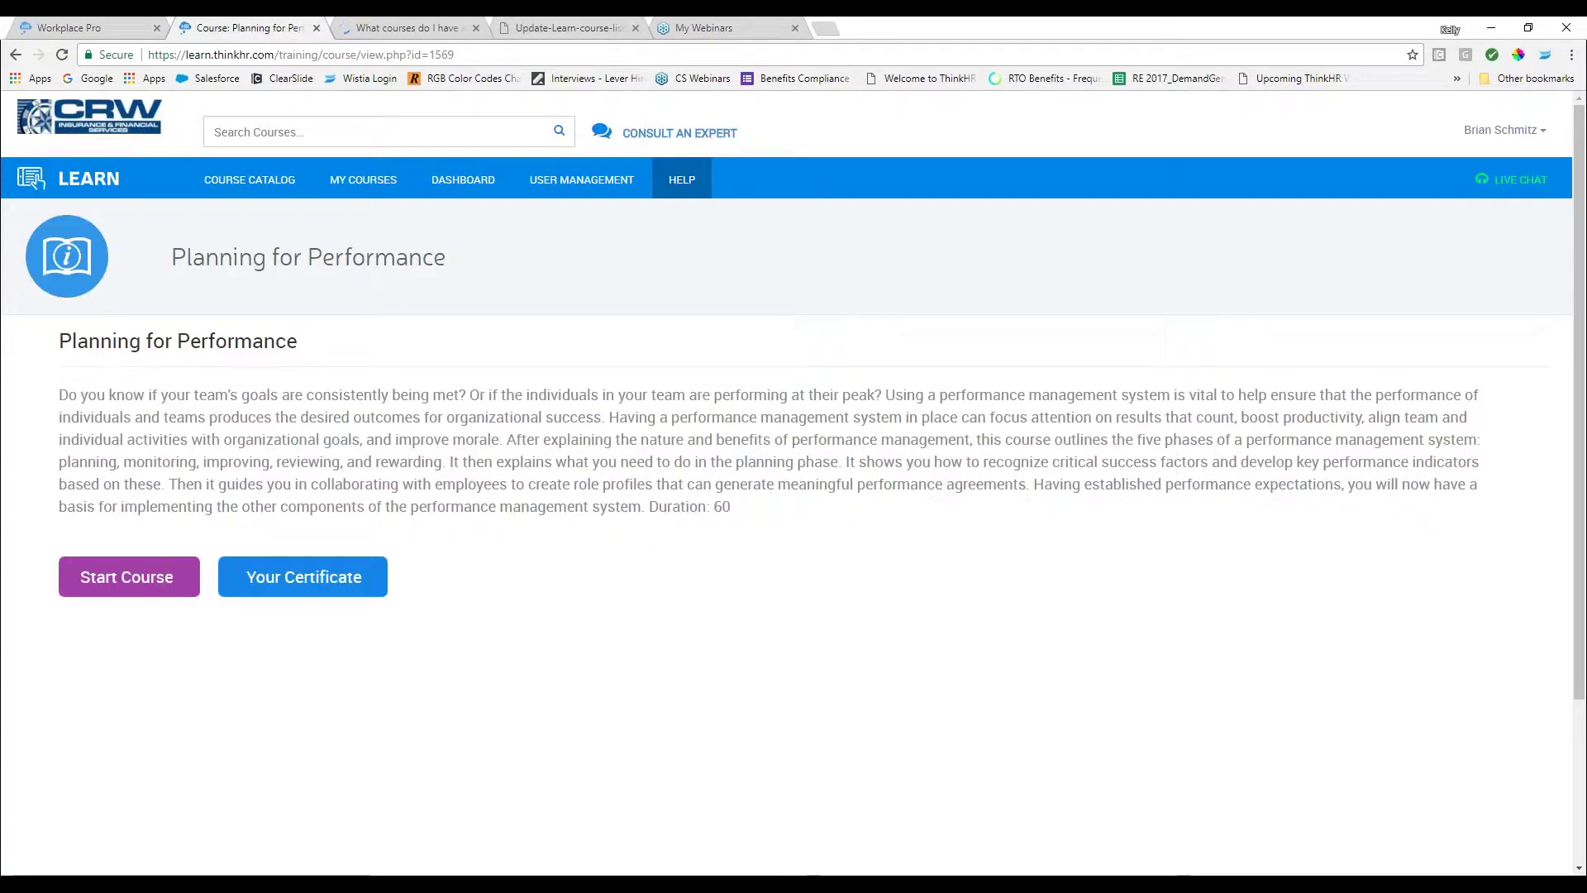
click(471, 29)
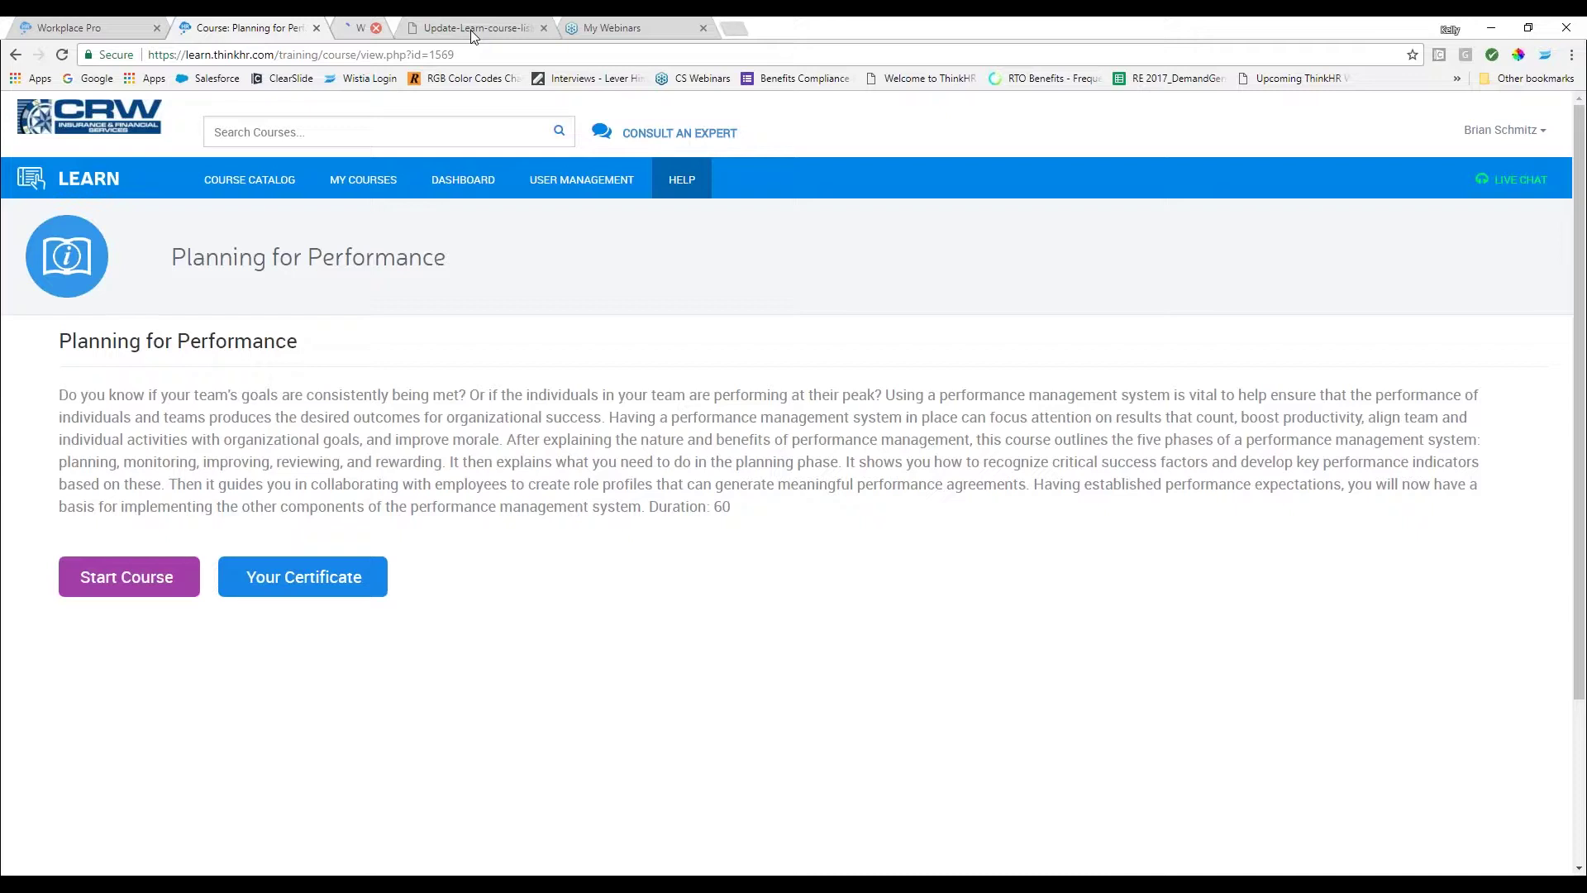
click(475, 29)
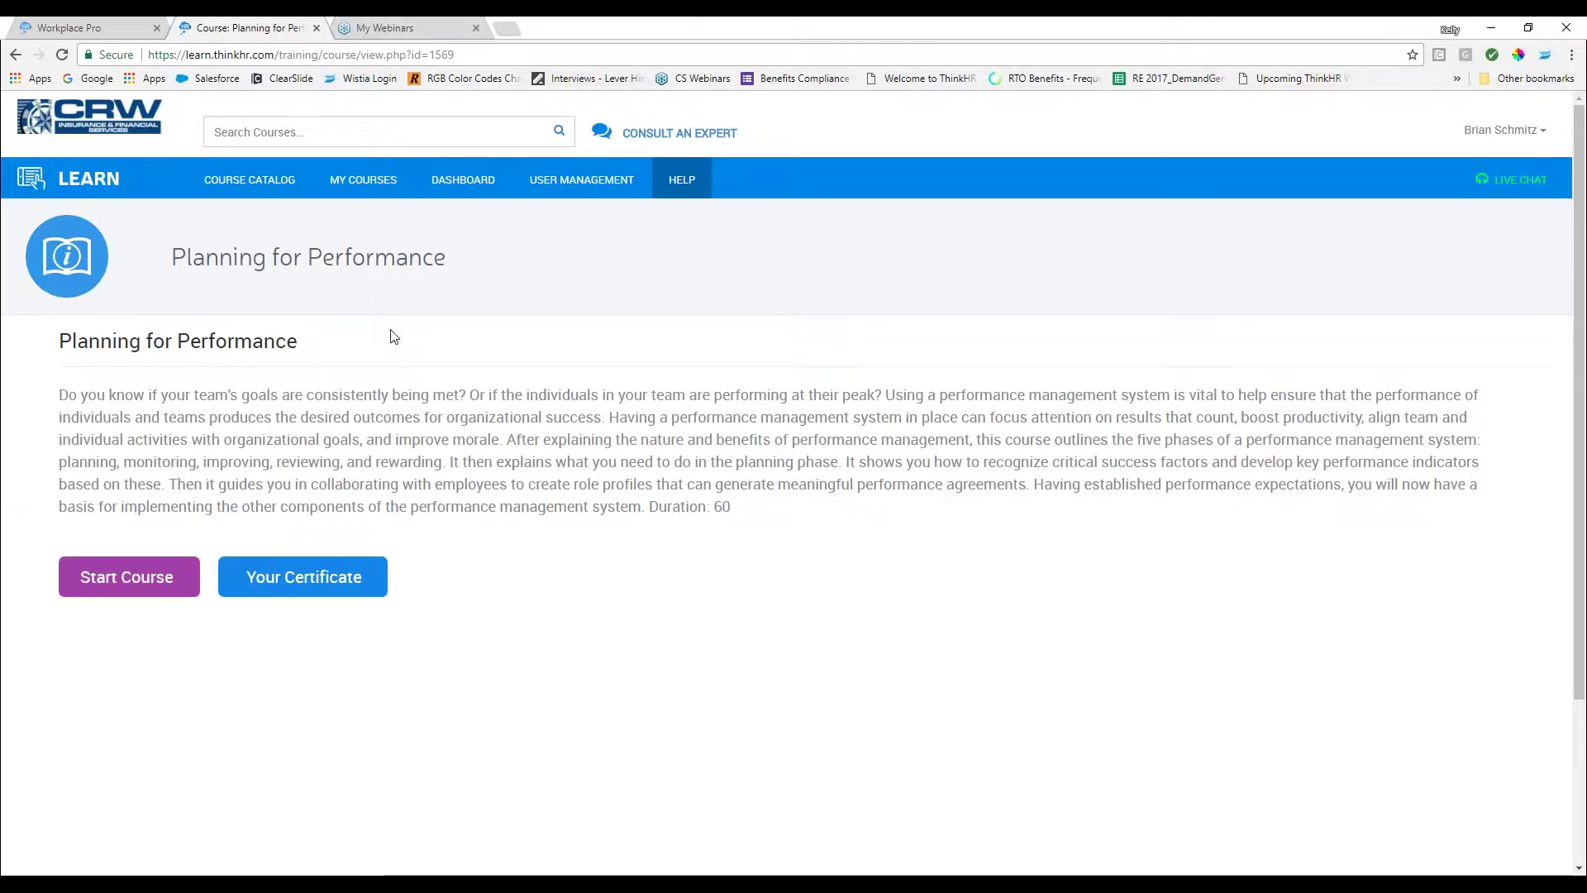
Open user management in Learn, point out Learn Pro on the Workplace Pro dashboard, and return to the Users list.
click(568, 196)
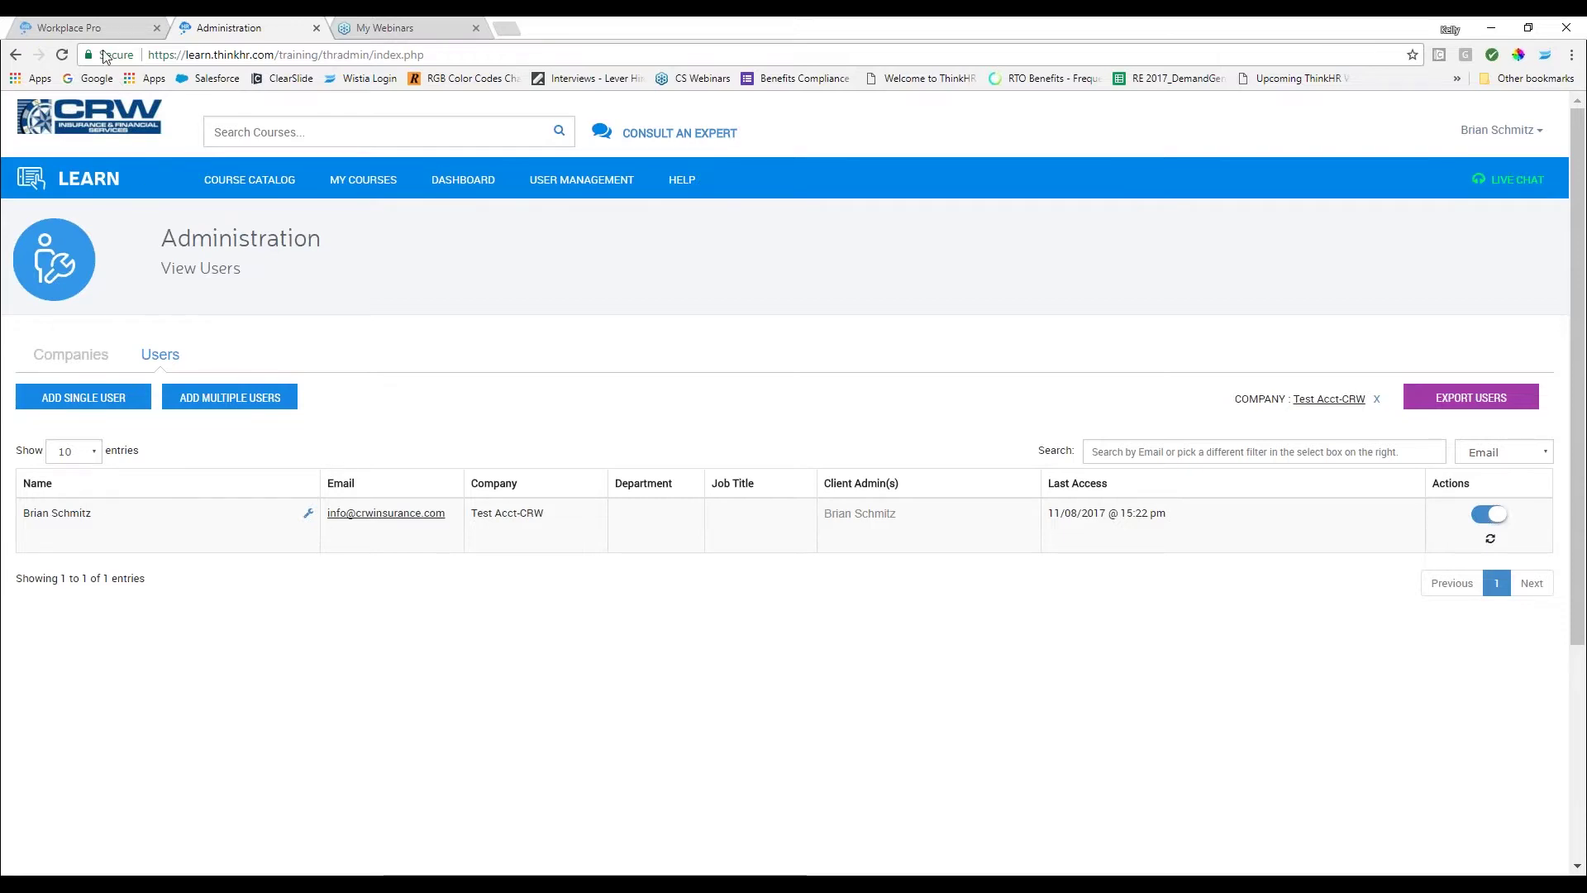
click(86, 31)
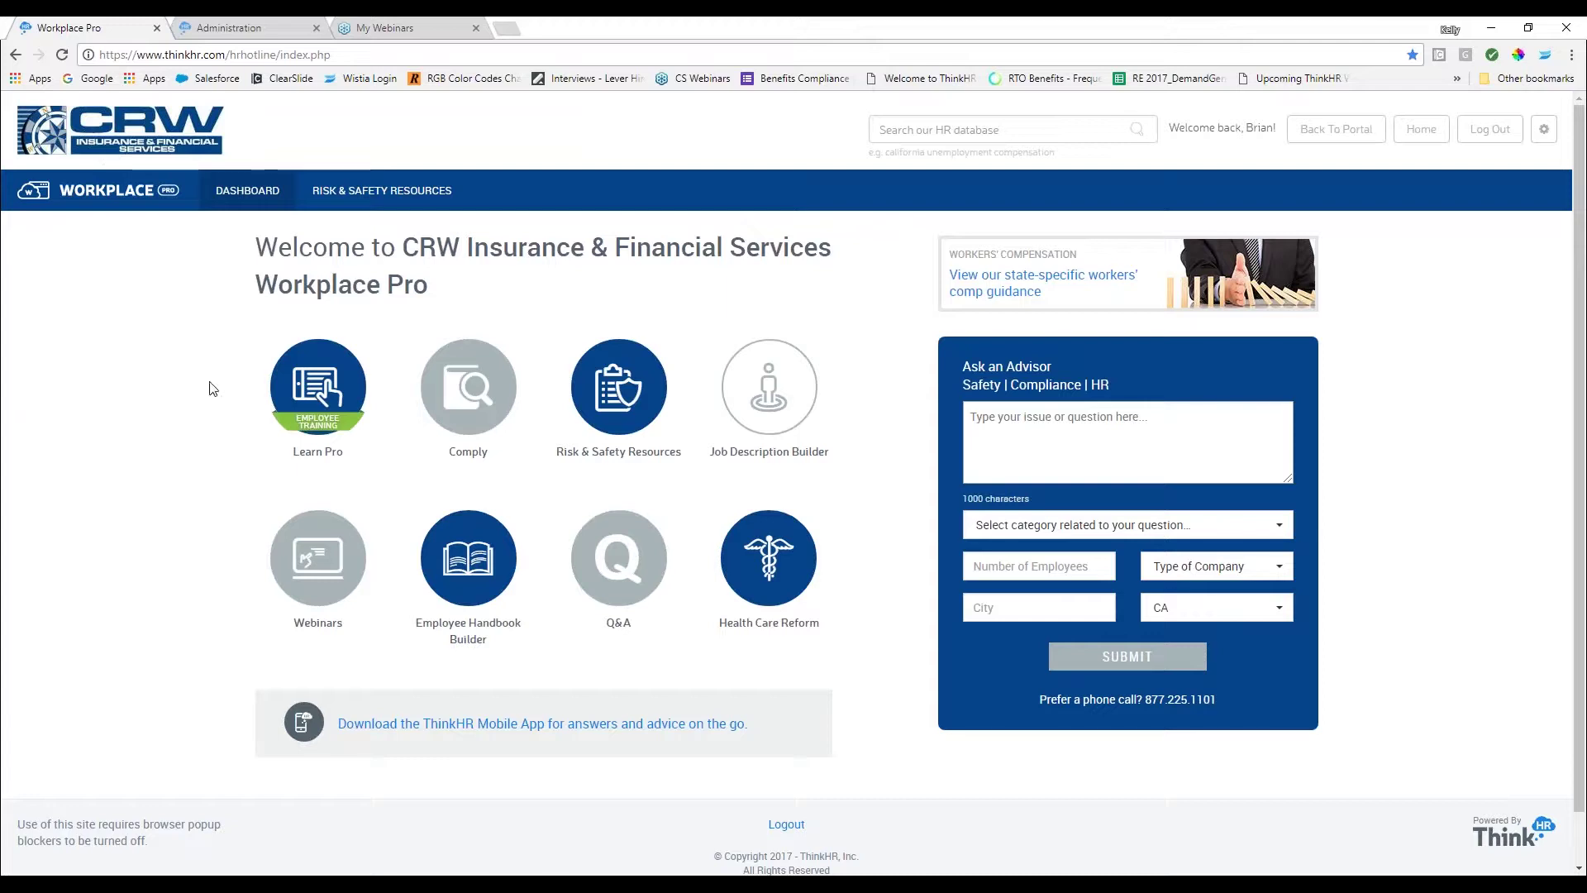
click(321, 400)
click(237, 31)
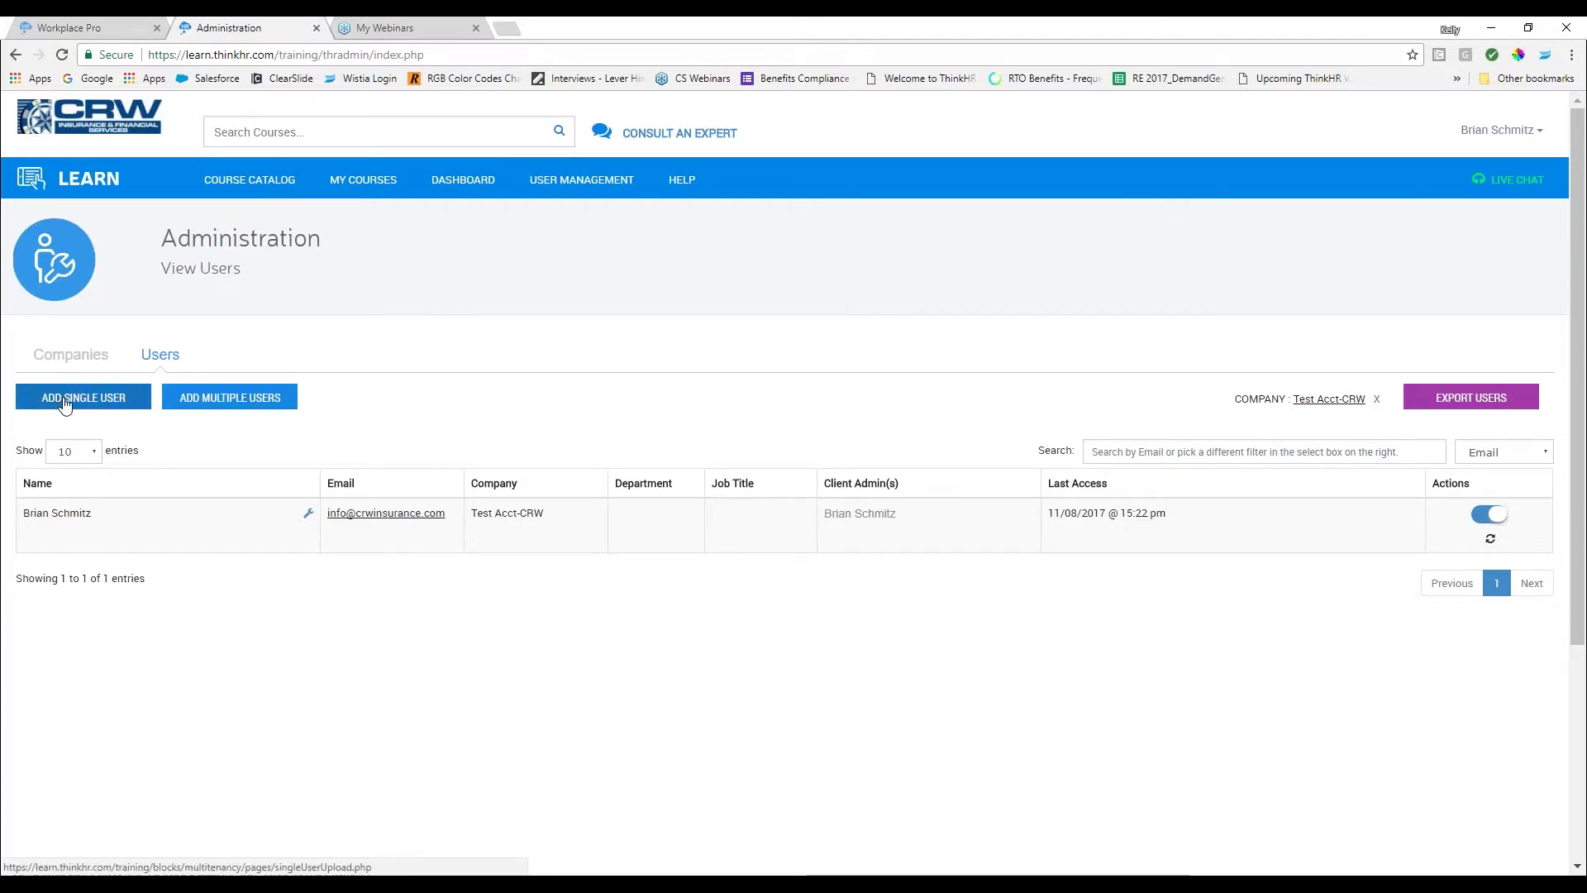
Open the form for registering multiple users, followed by Learn's Consult an Expert page.
click(235, 410)
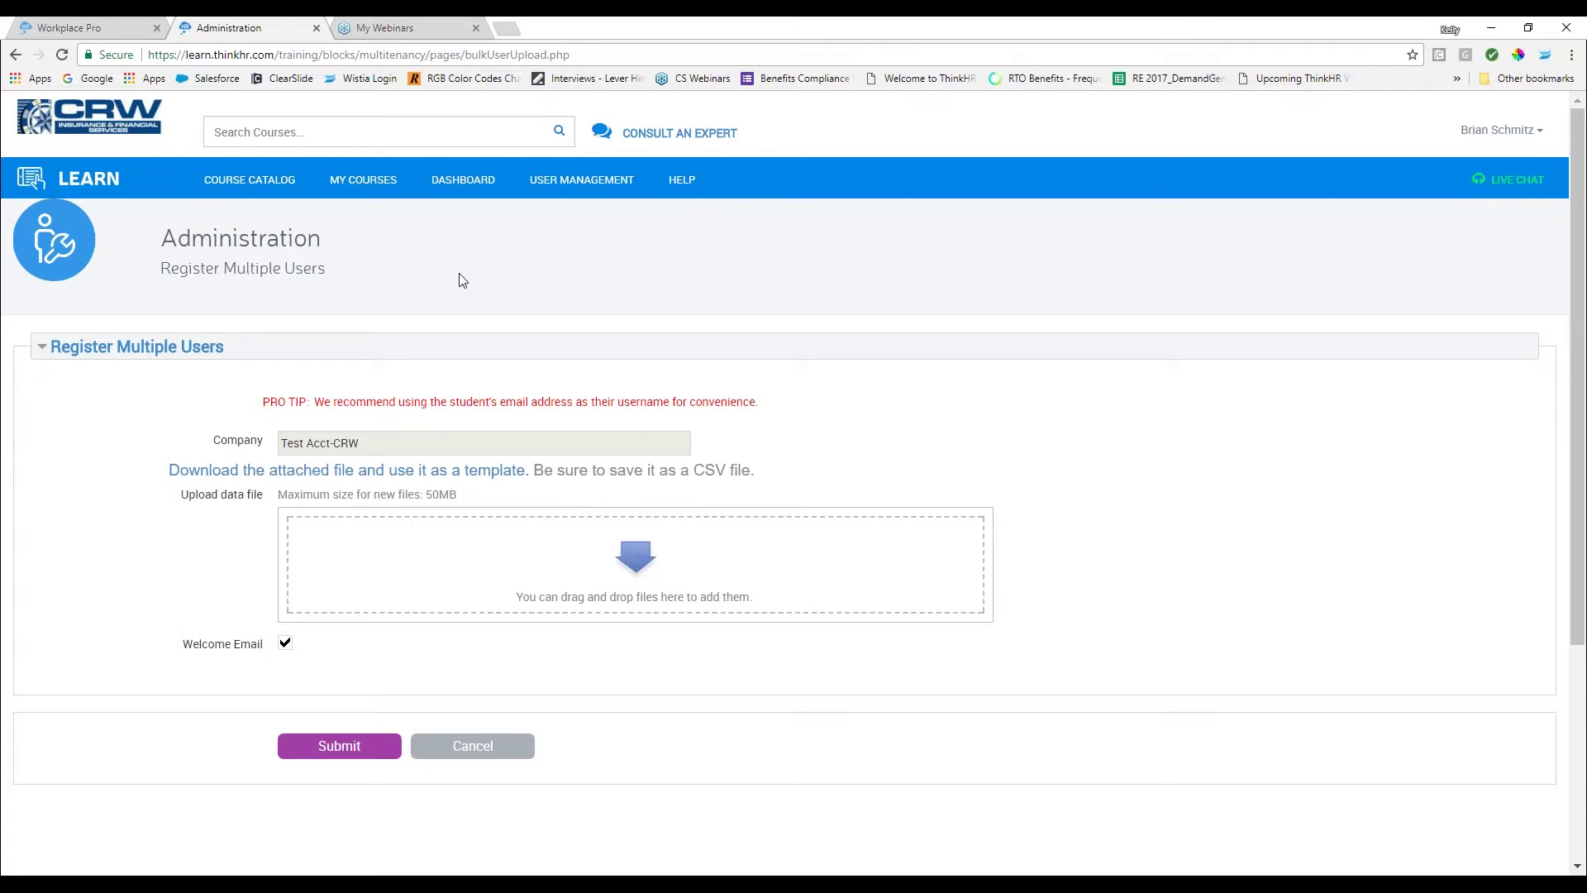
click(694, 140)
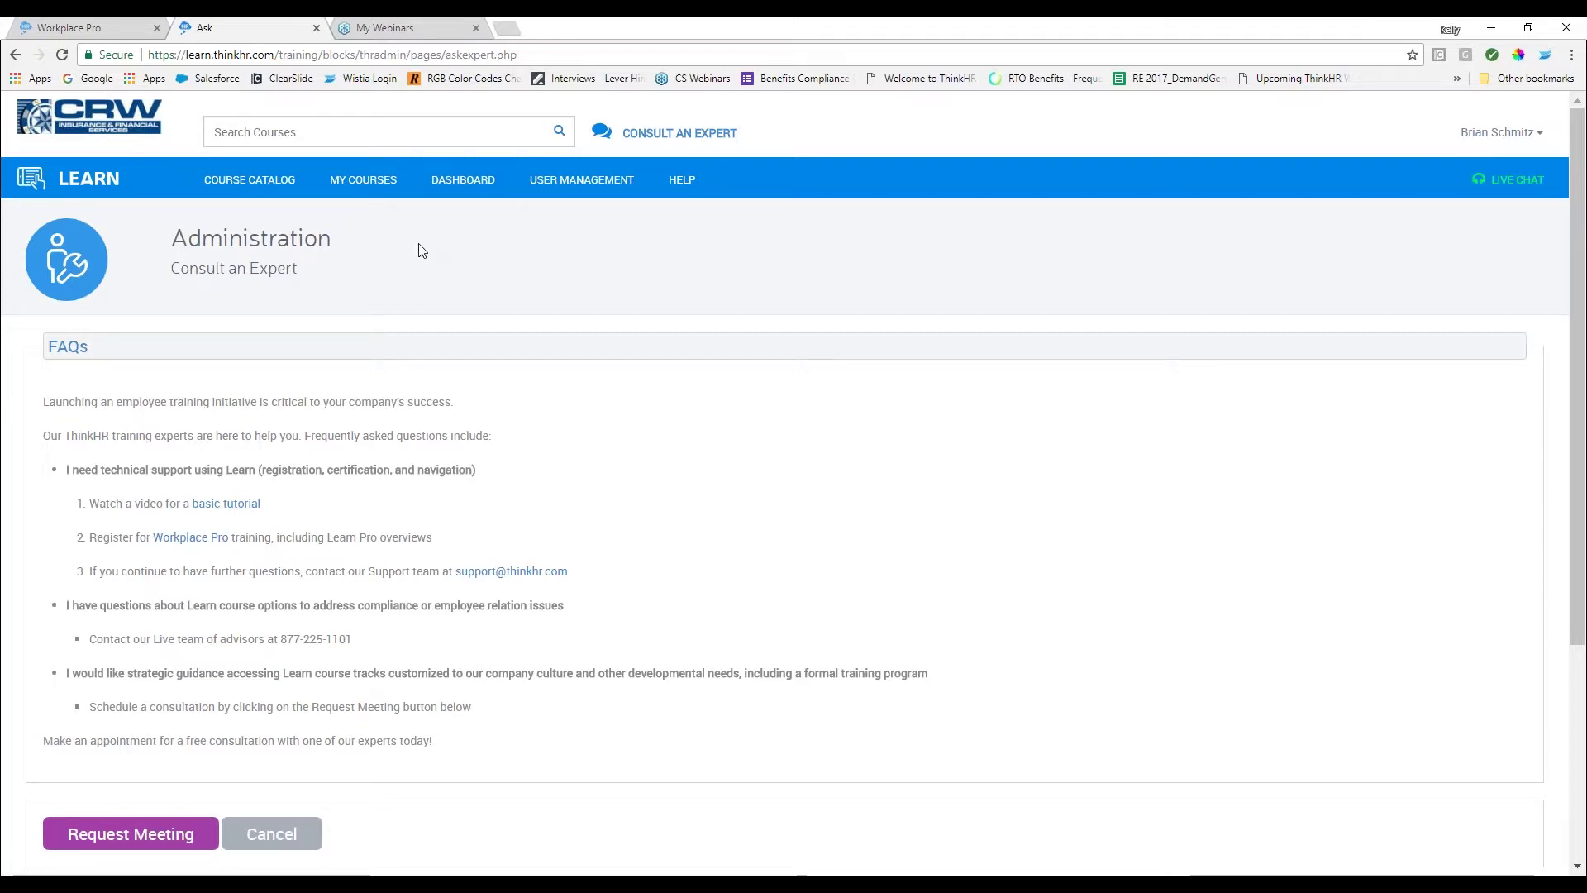
Start a new company track named New Hire with a completion date of Dec 29, 2017.
click(456, 190)
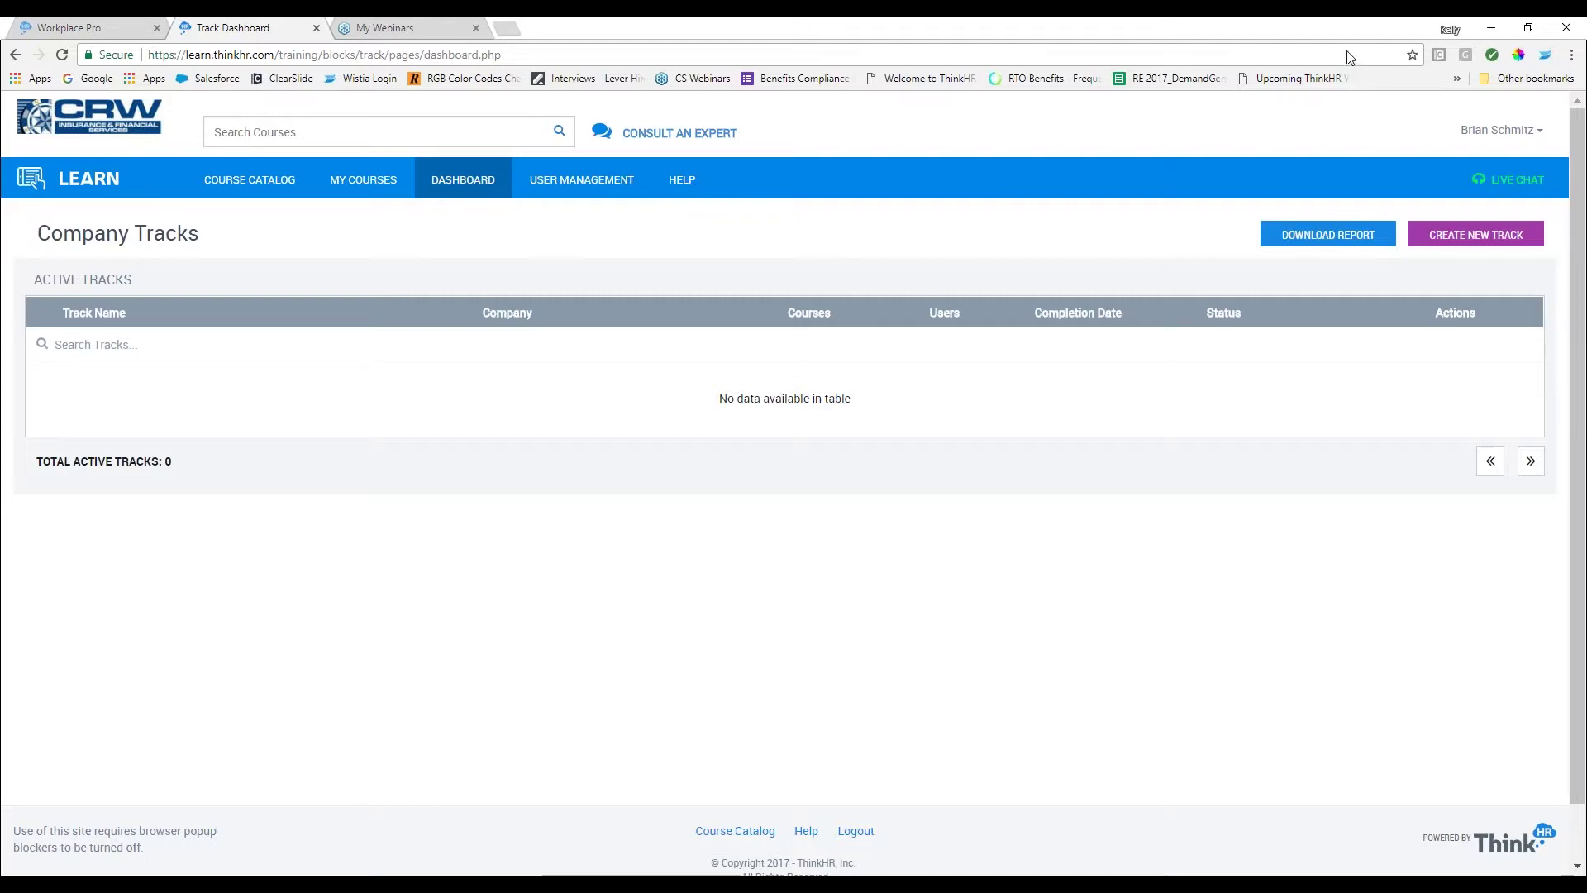
click(1475, 236)
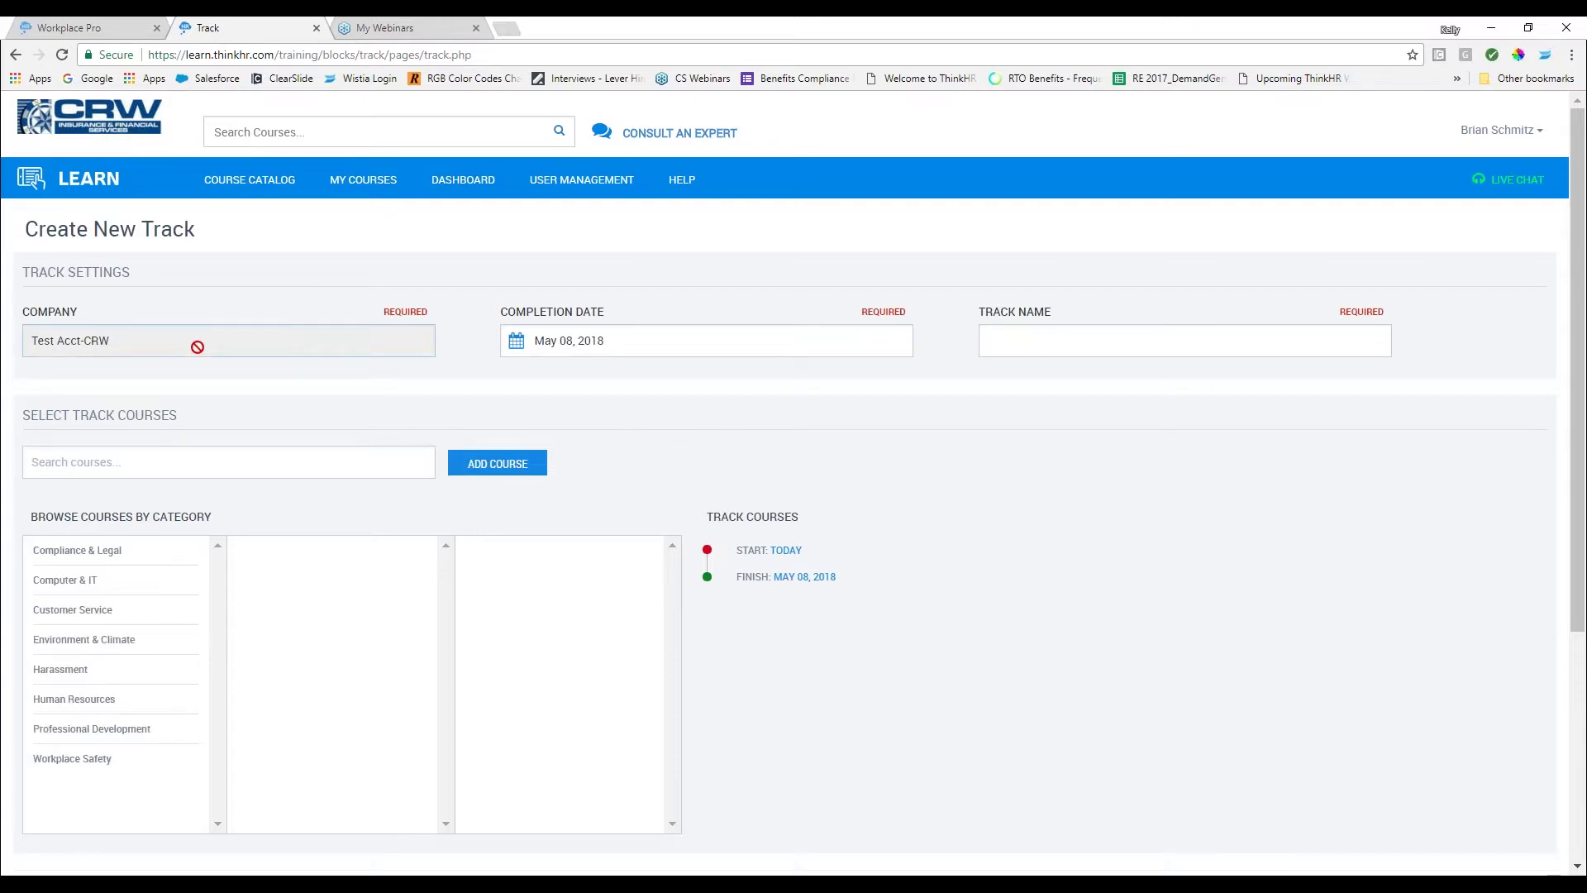
click(551, 345)
click(515, 374)
click(515, 374)
click(515, 373)
click(515, 374)
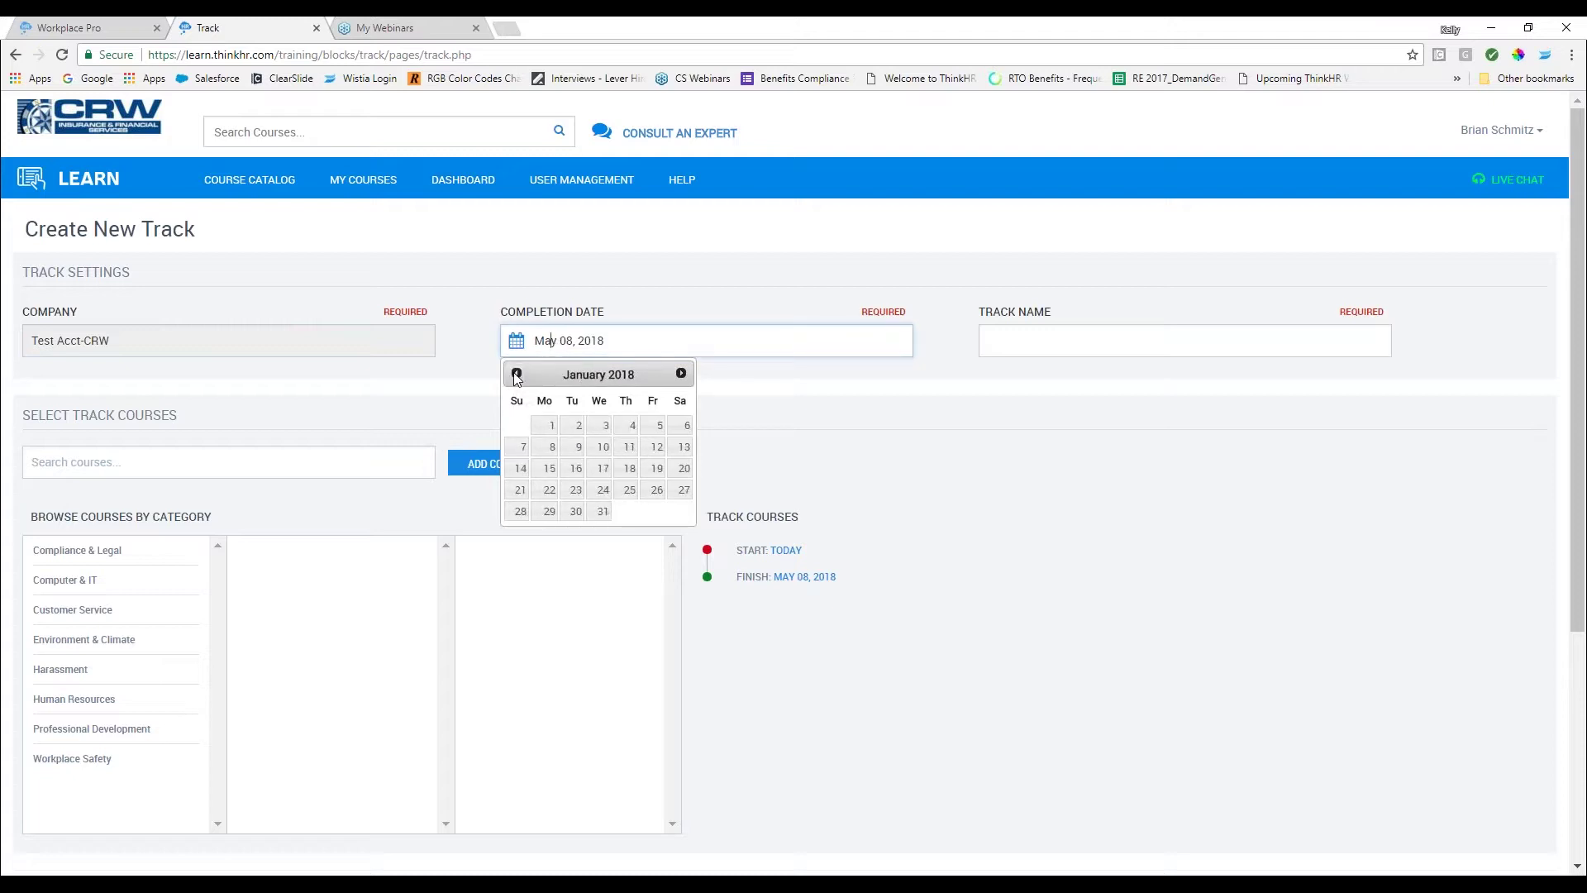
click(515, 374)
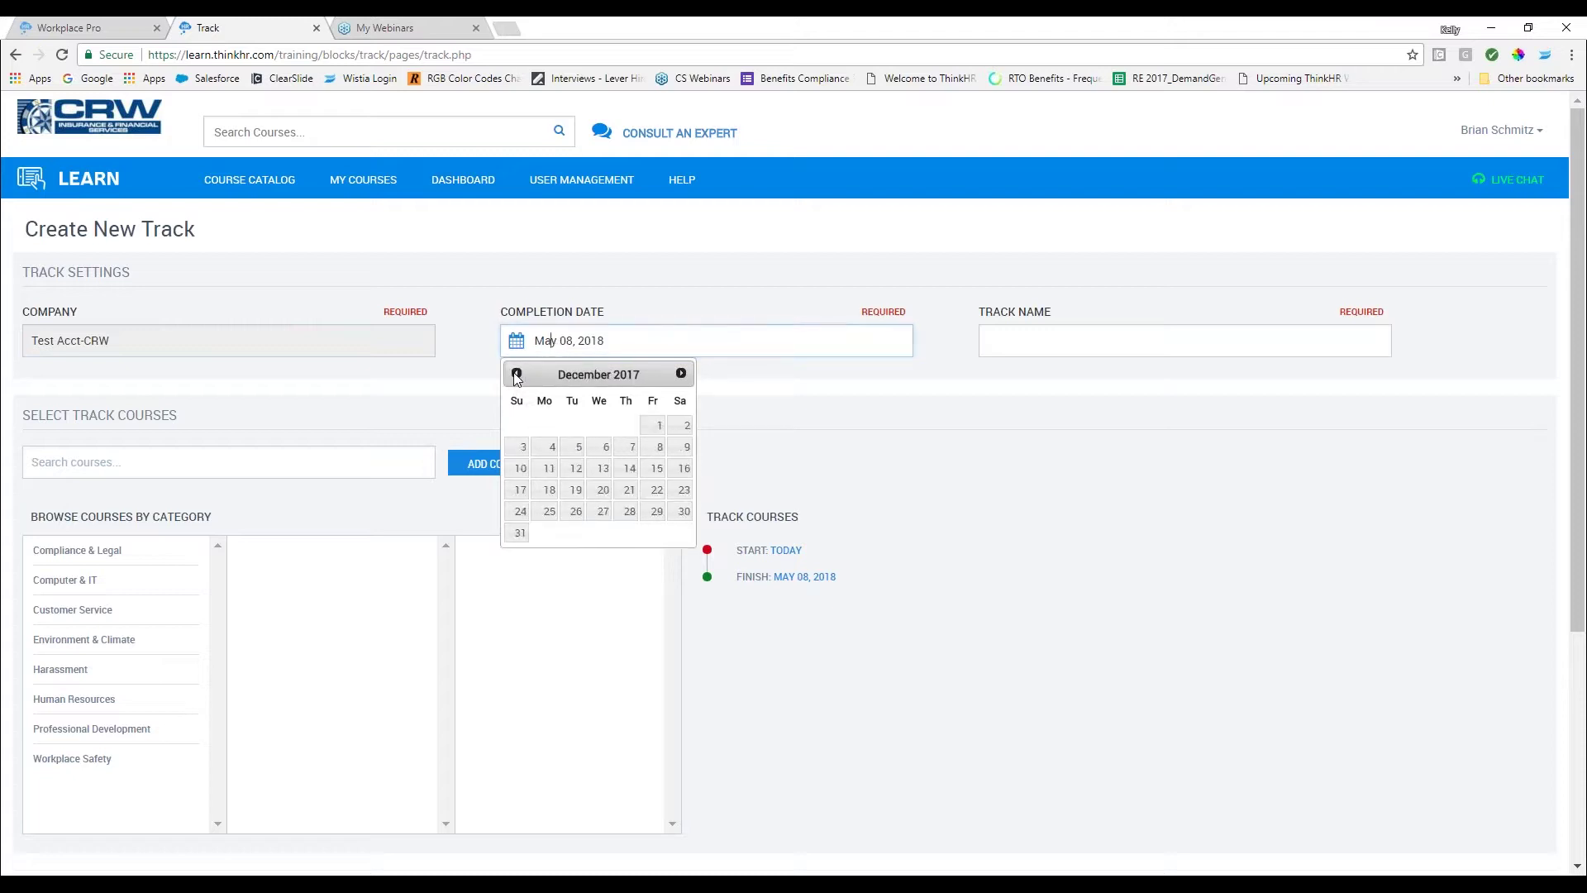
click(656, 512)
click(1026, 333)
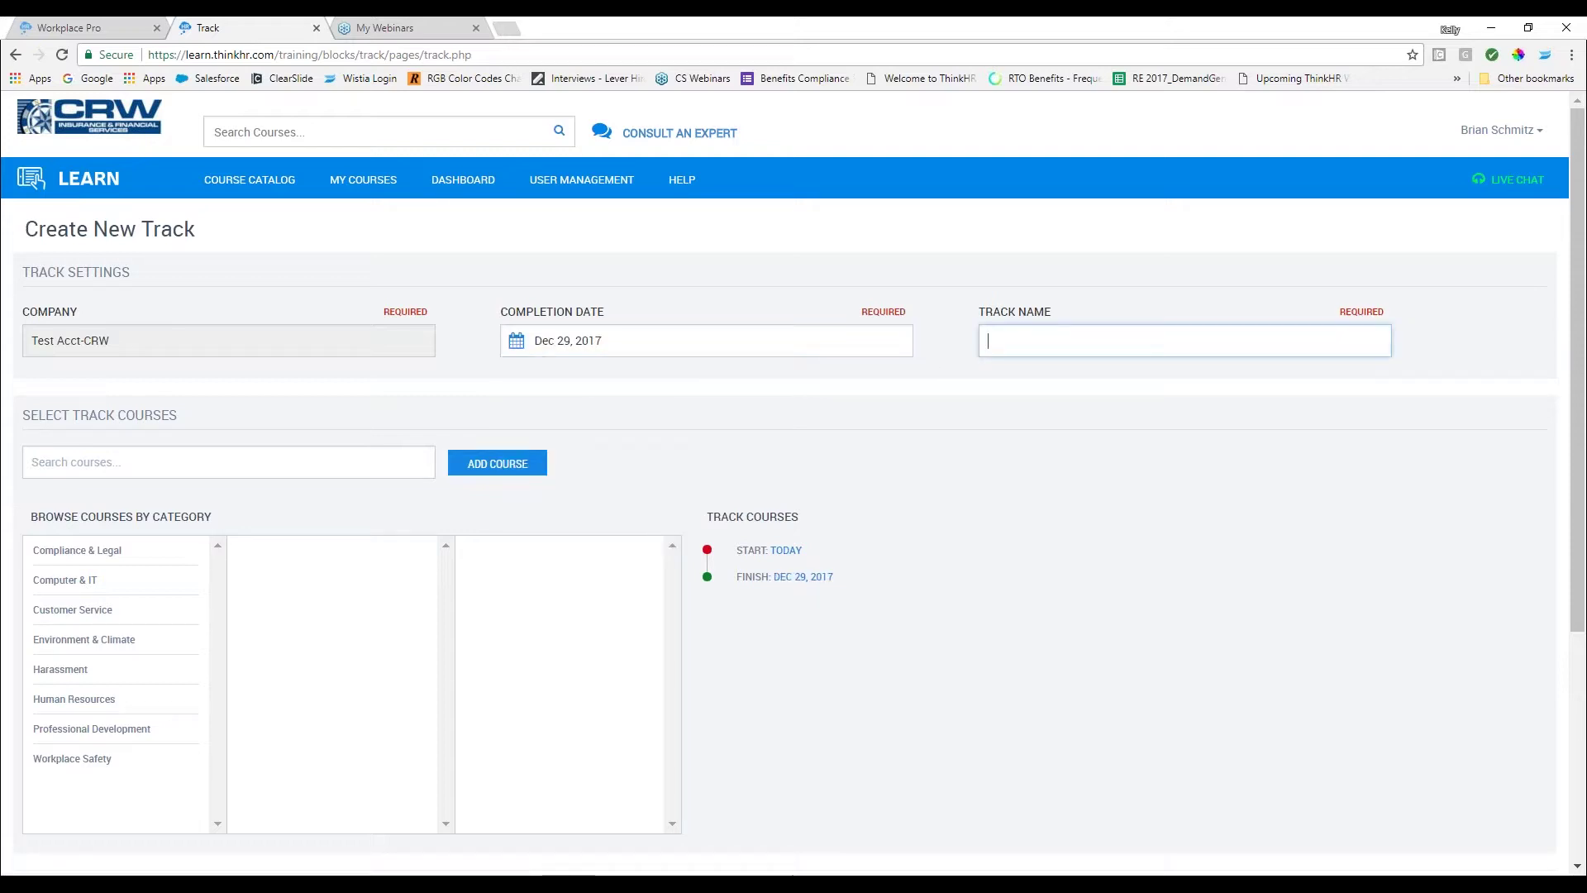
text(New Hire)
Add Customer Service Fundamentals: Building Rapport in Customer Relationships to the track from the Customer Relationships courses under Customer Service.
click(83, 613)
click(331, 580)
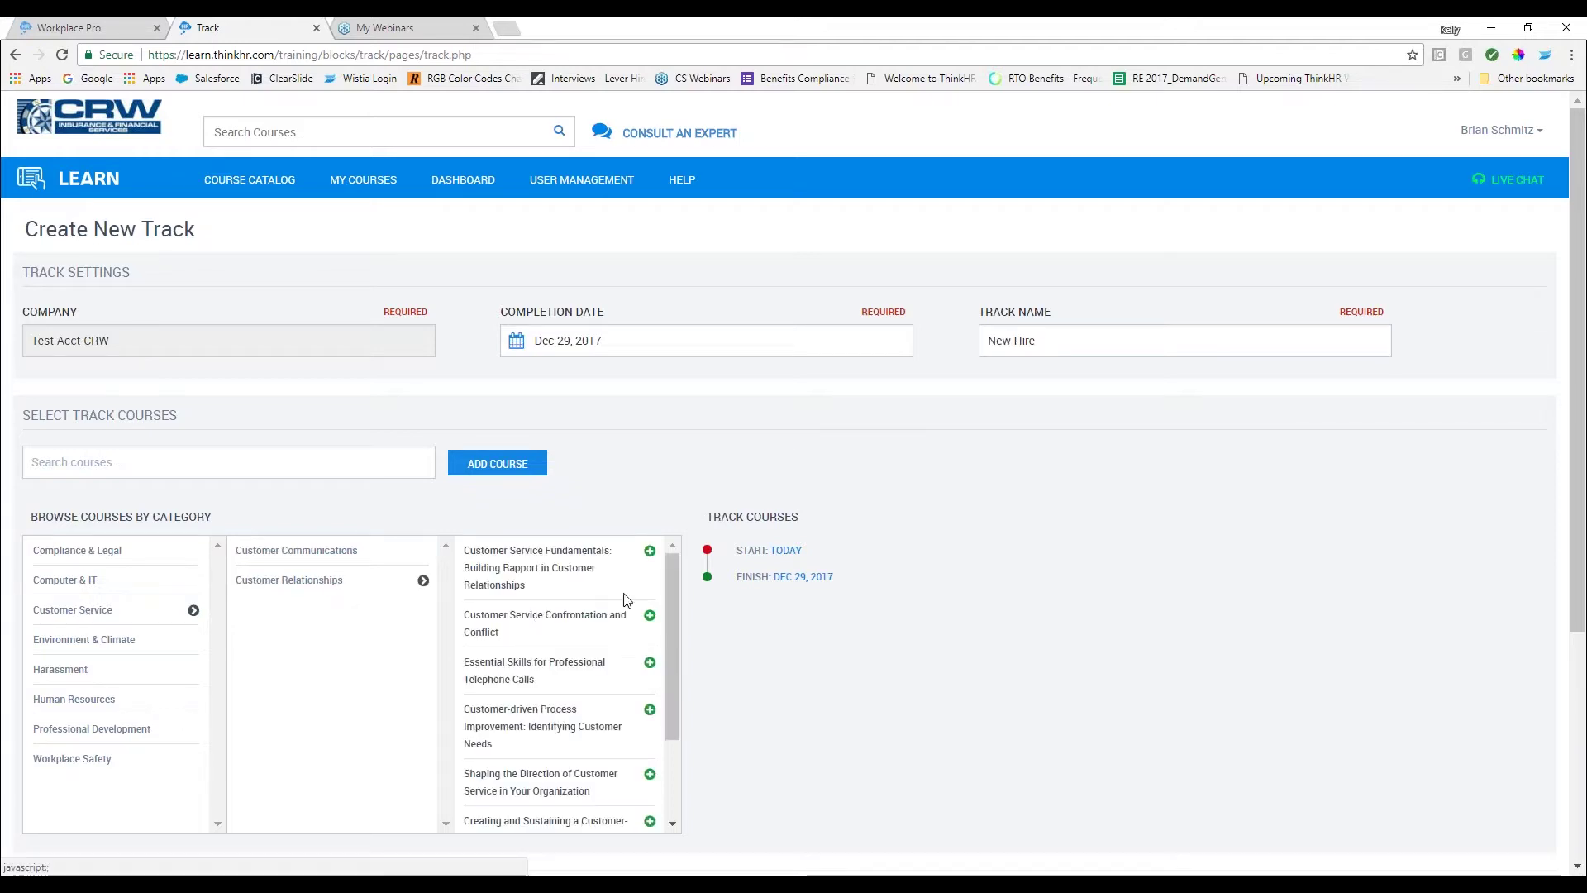
click(650, 552)
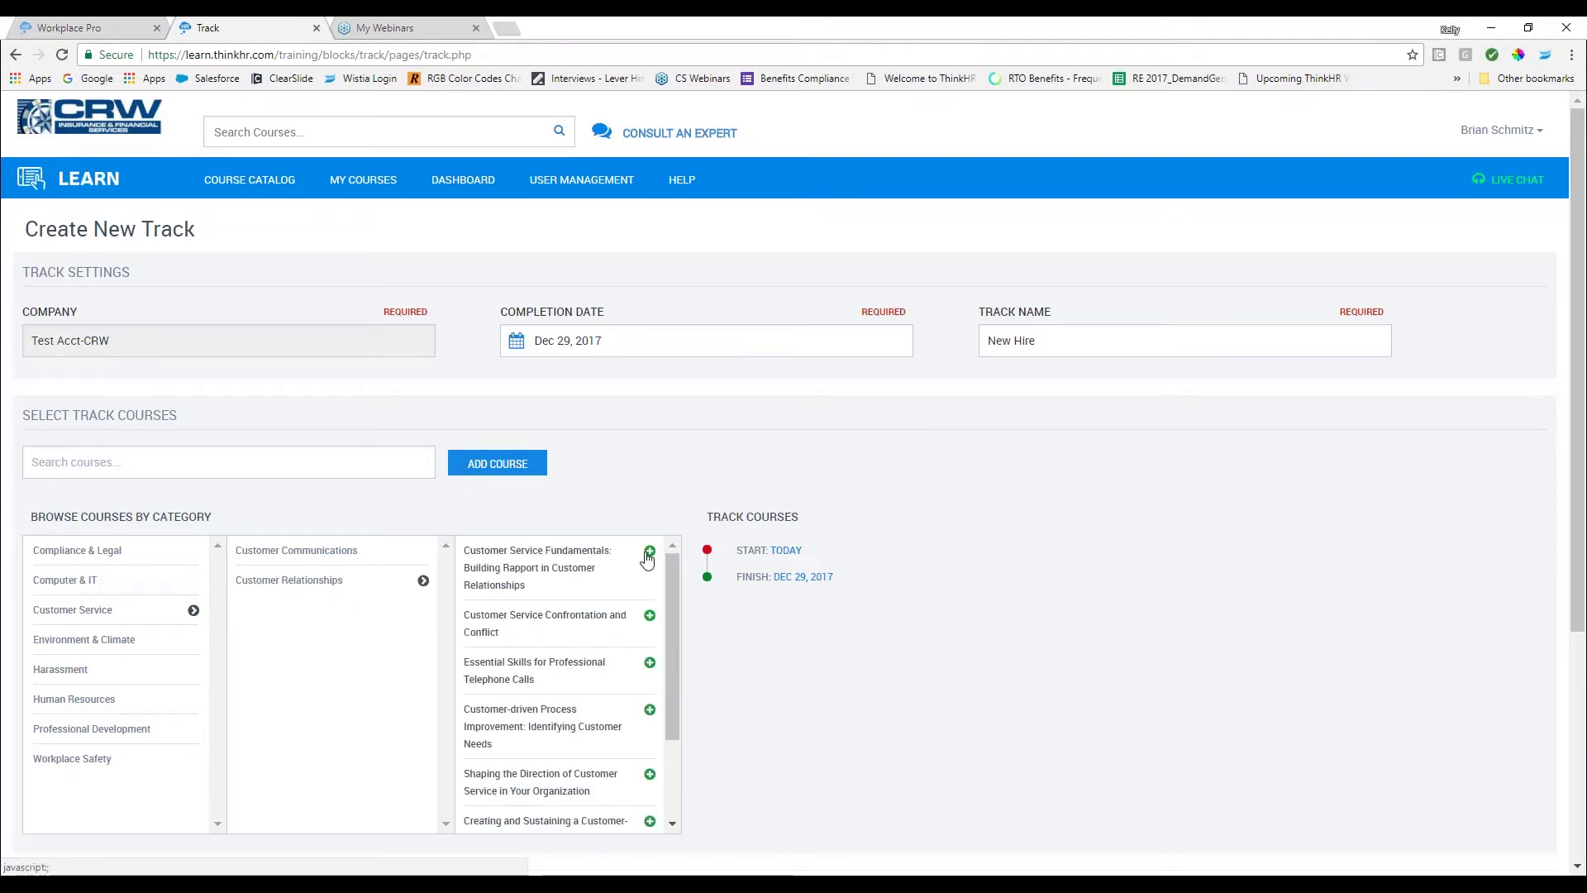
Add Workplace Harassment Prevention for Employees – version 2.0 (Title VII) to the track from the Harassment category.
click(46, 670)
click(279, 585)
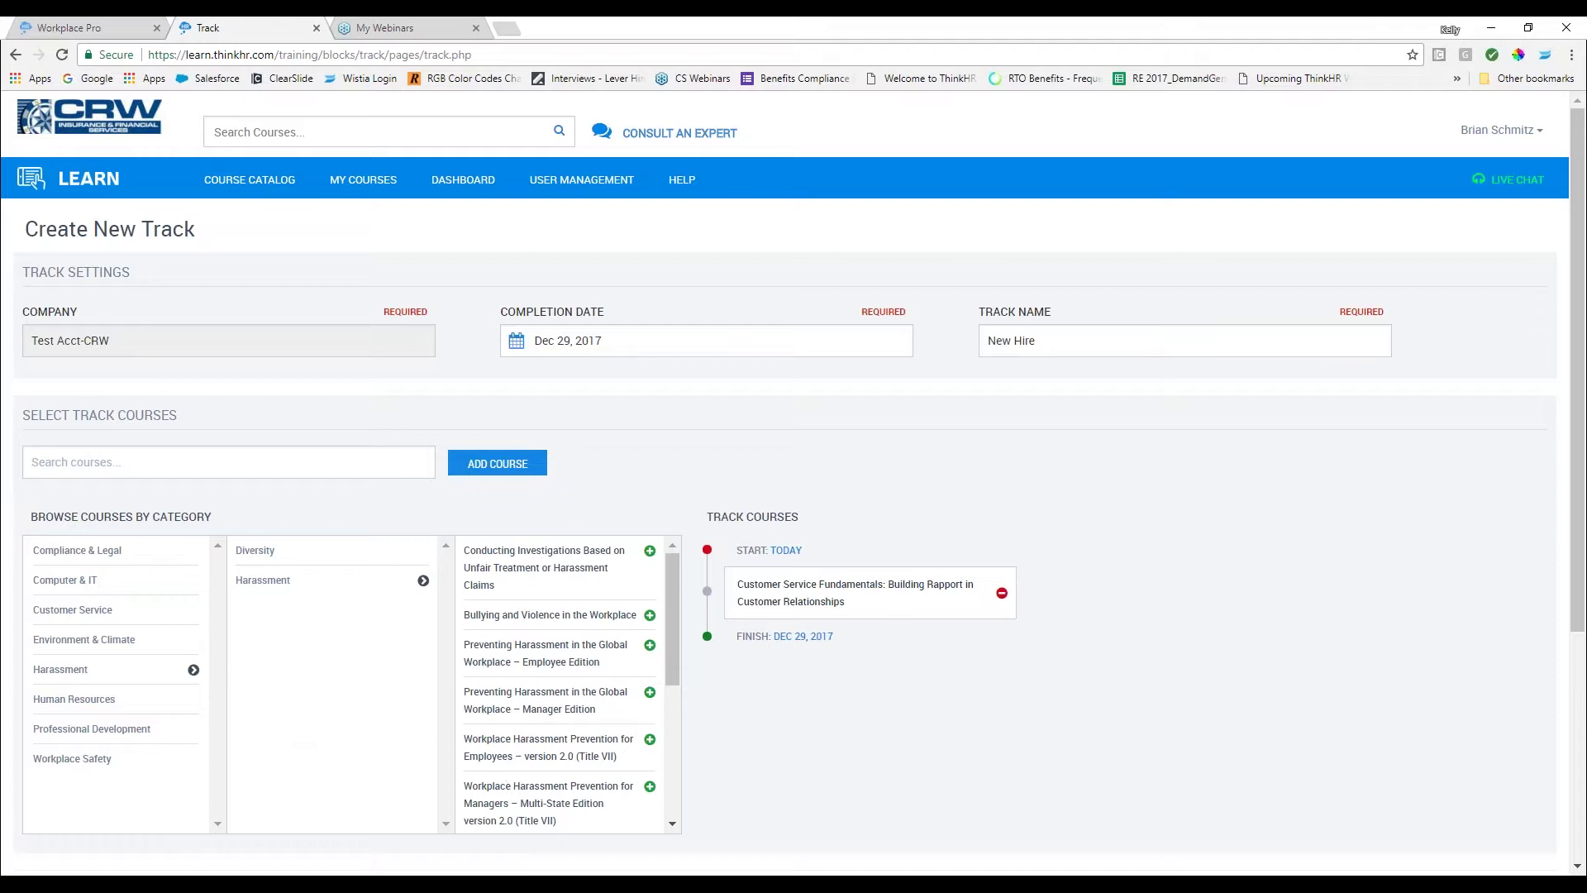
click(650, 740)
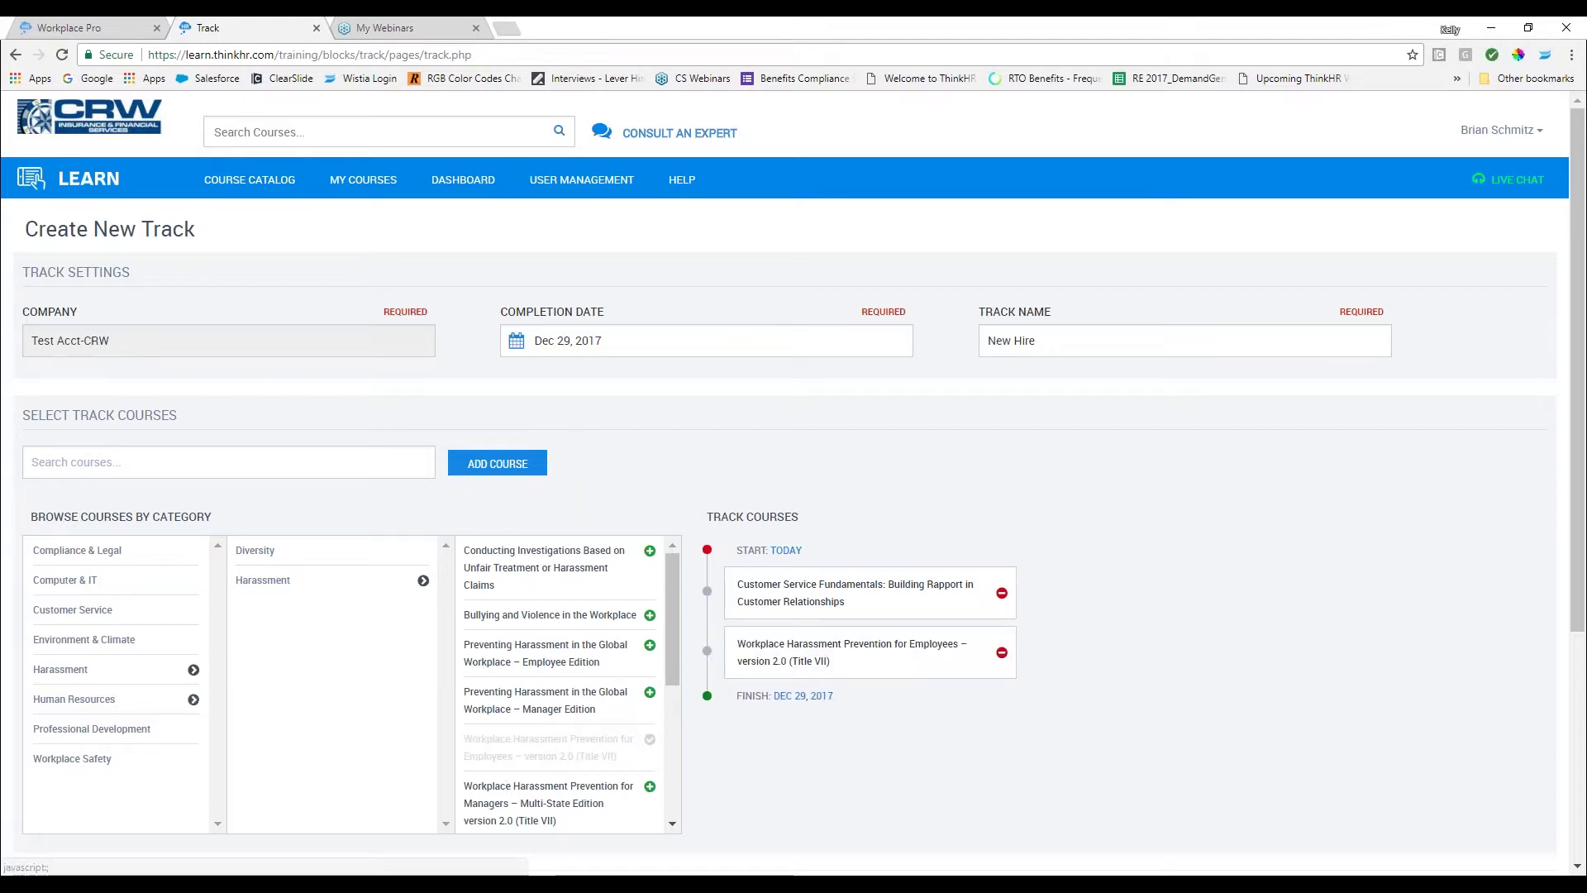
Add Listening Essentials: The Basics of Listening to the track from the Workplace Skills courses under Professional Development.
click(95, 731)
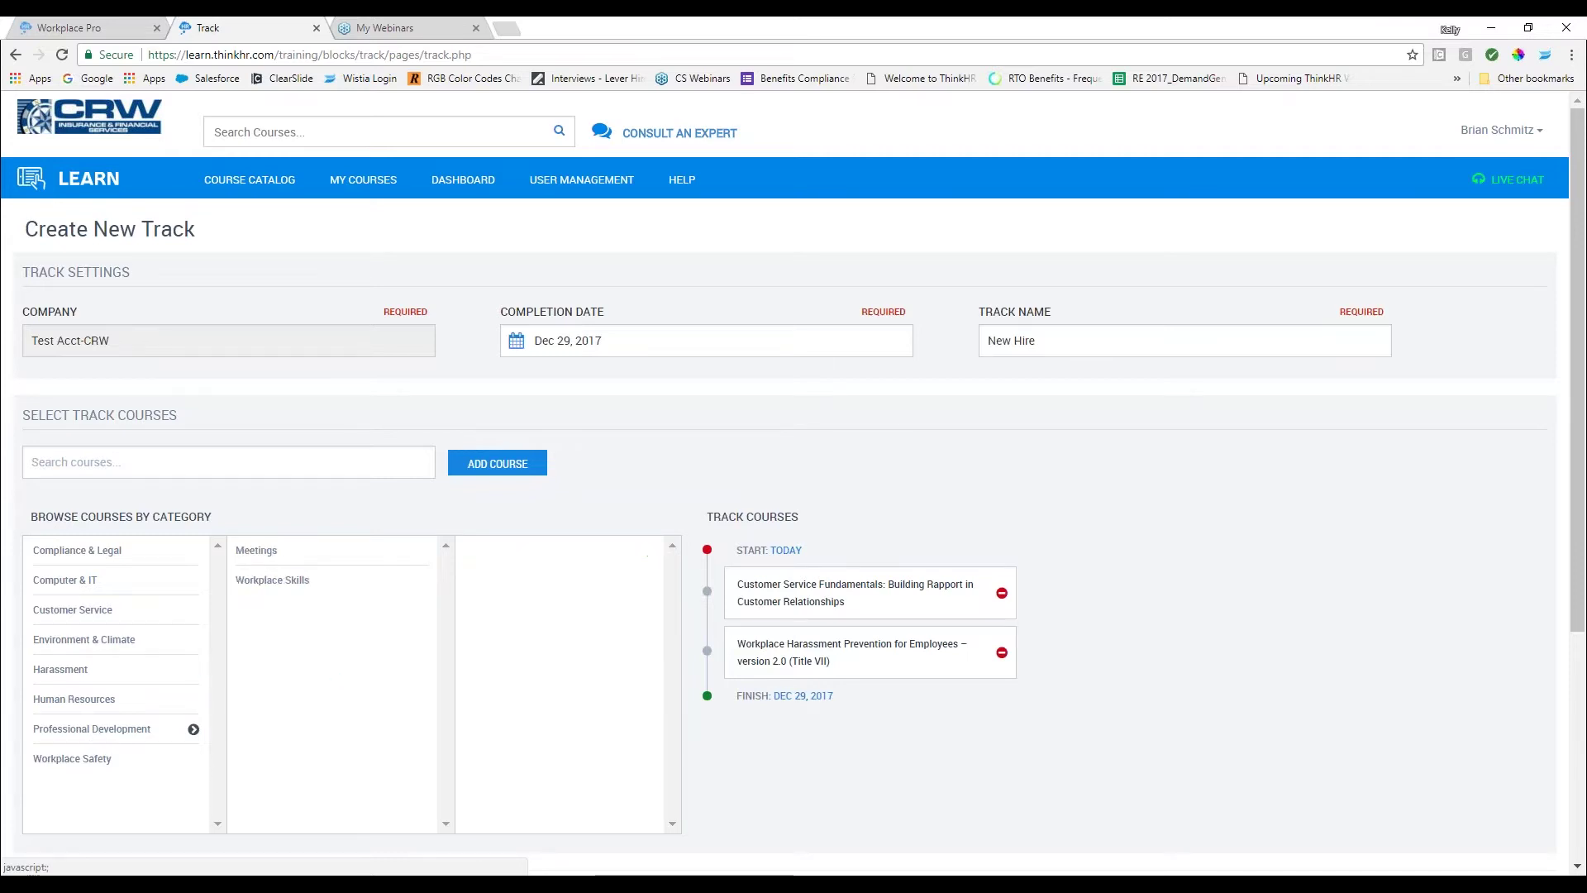
click(267, 581)
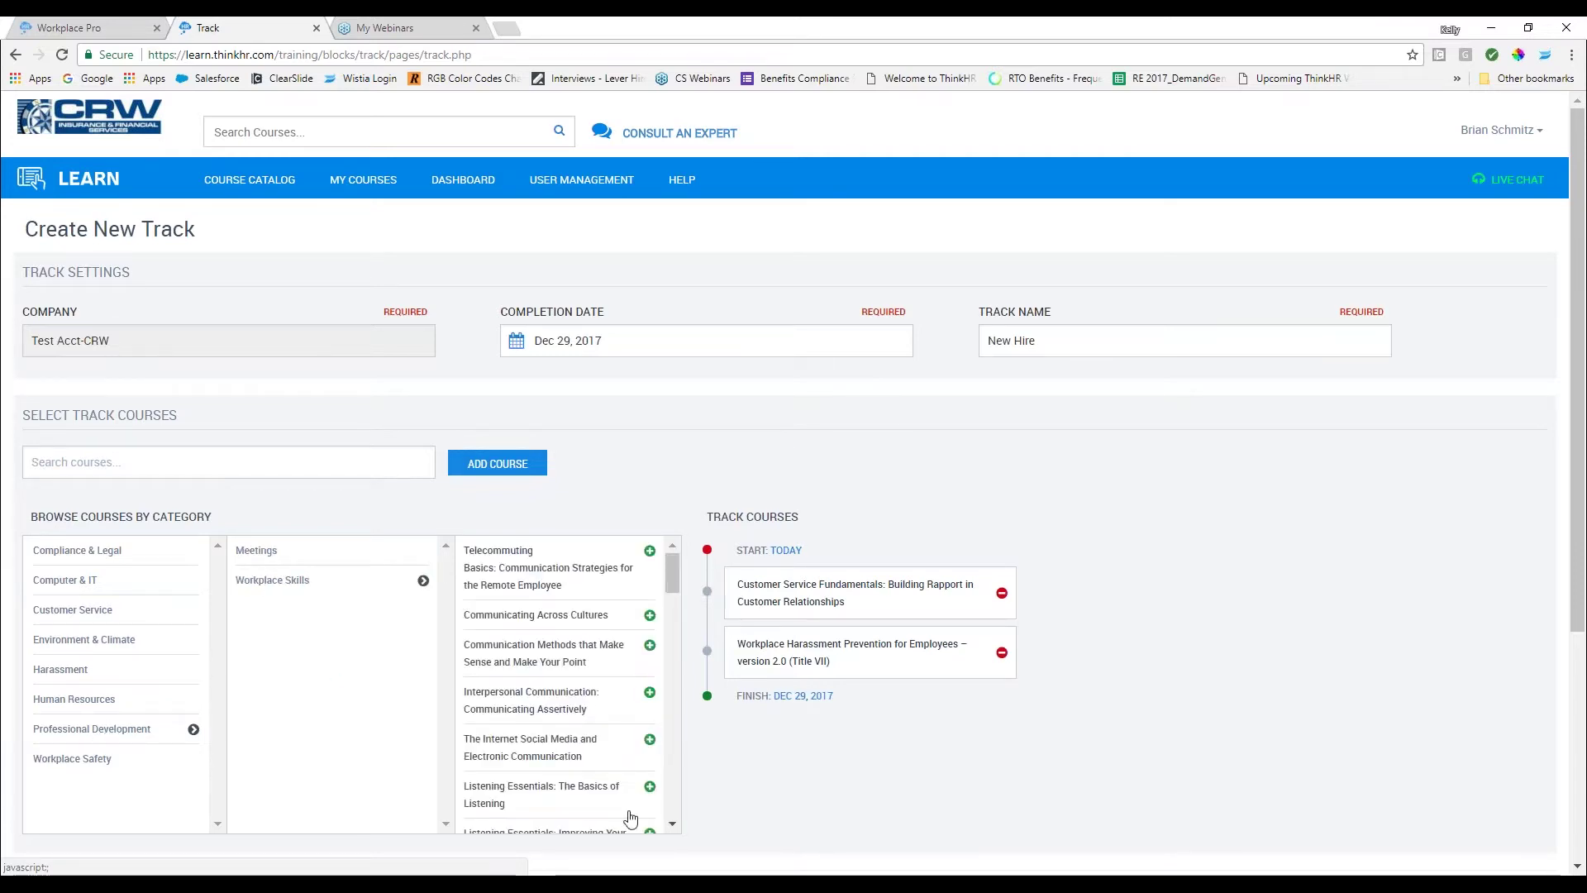
click(650, 786)
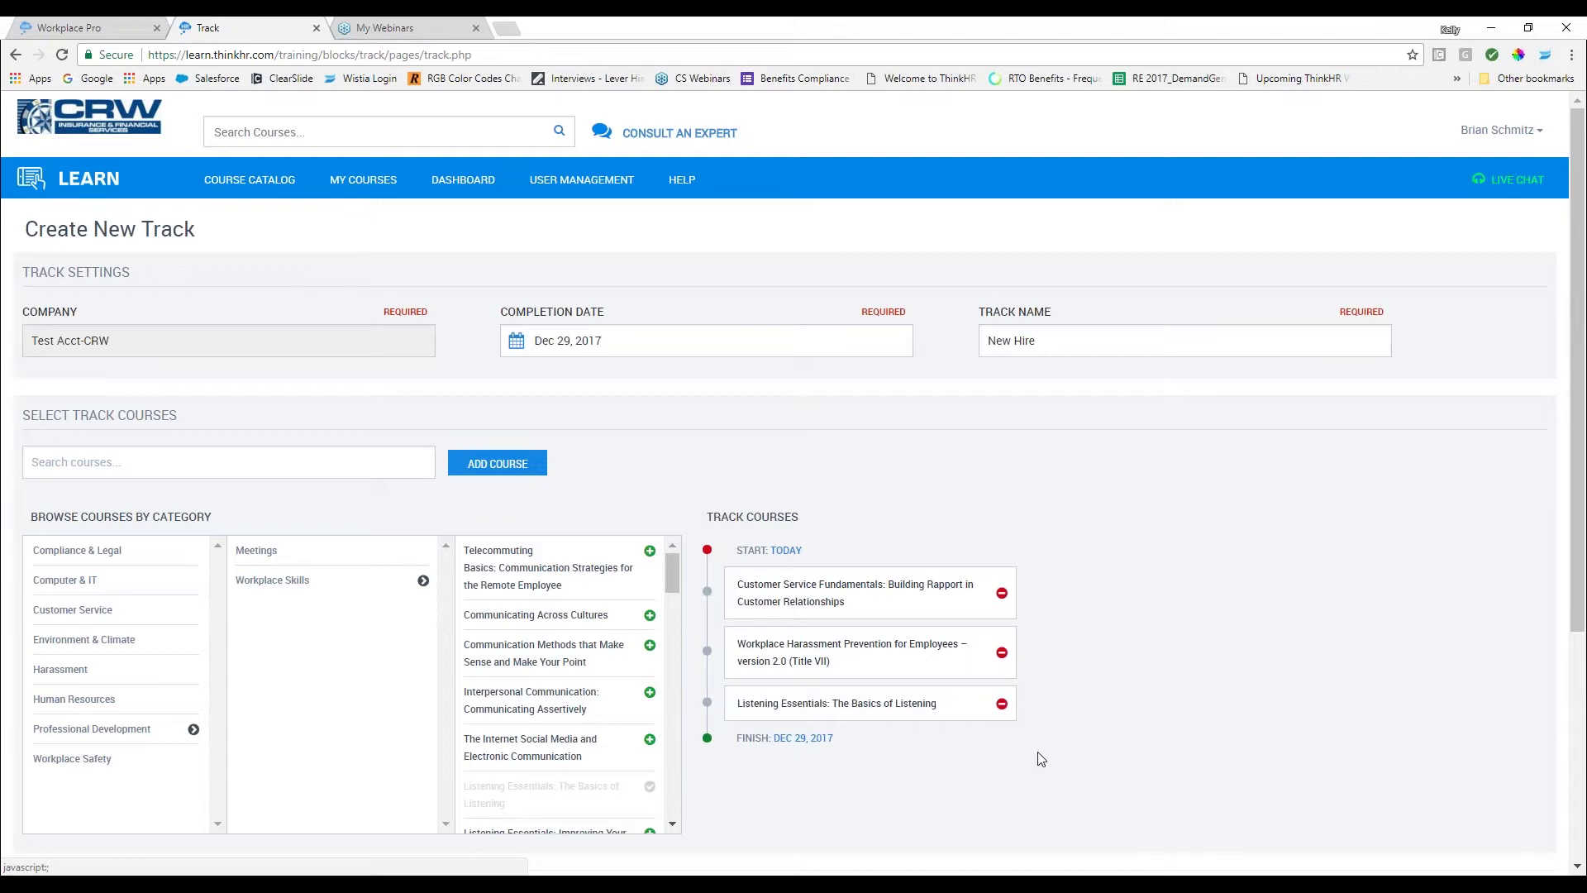
Continue to user assignment, assign the listed user to the track, and proceed to the notification settings.
scroll(1229, 699, down, 2)
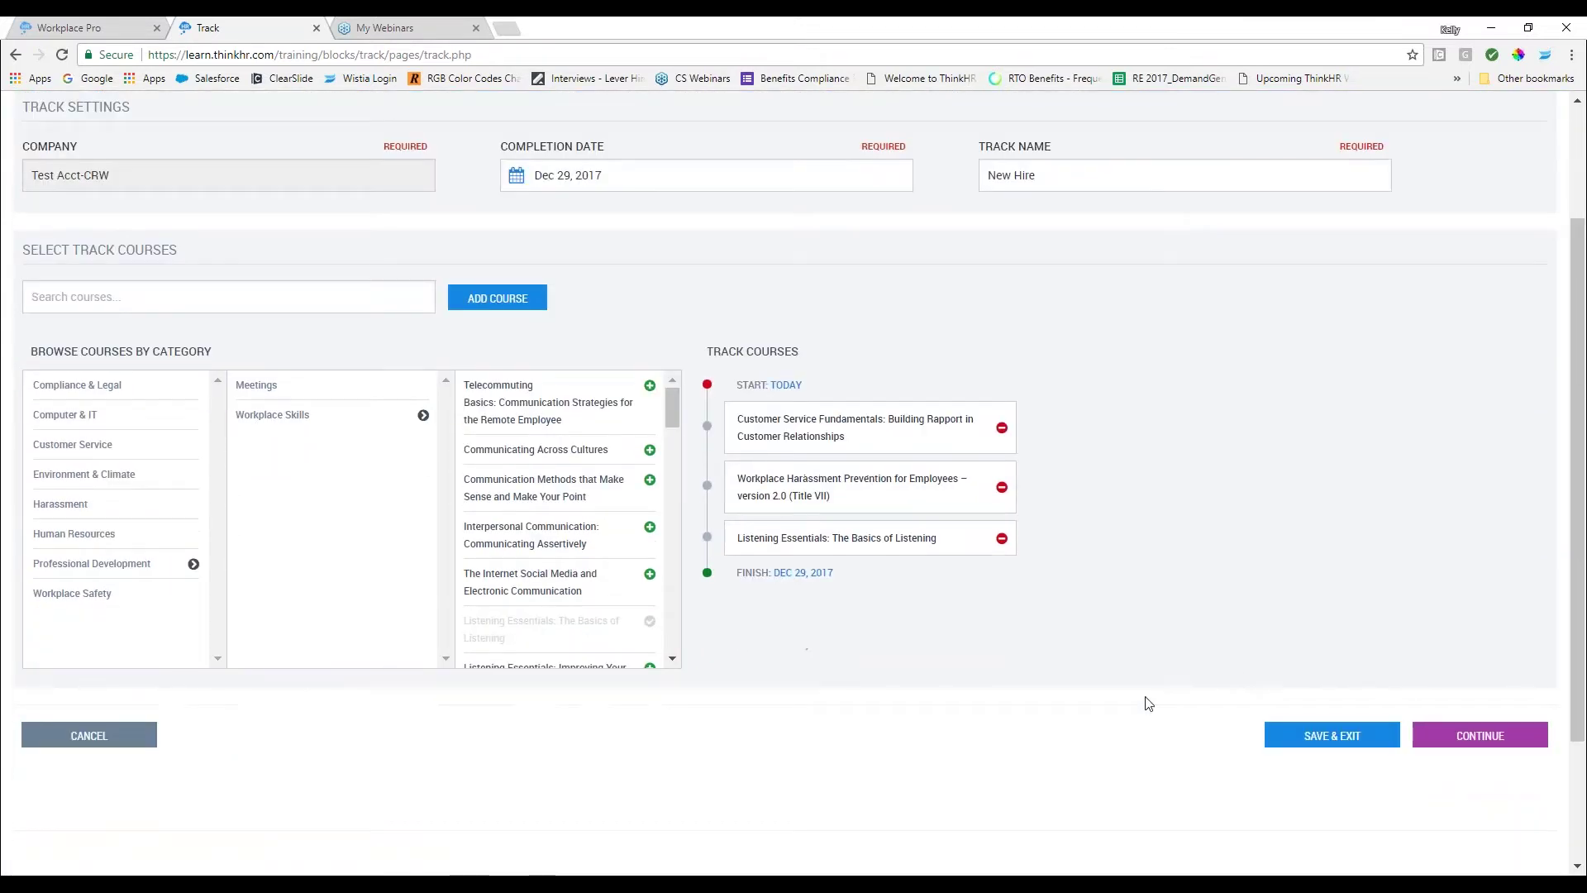
click(1483, 749)
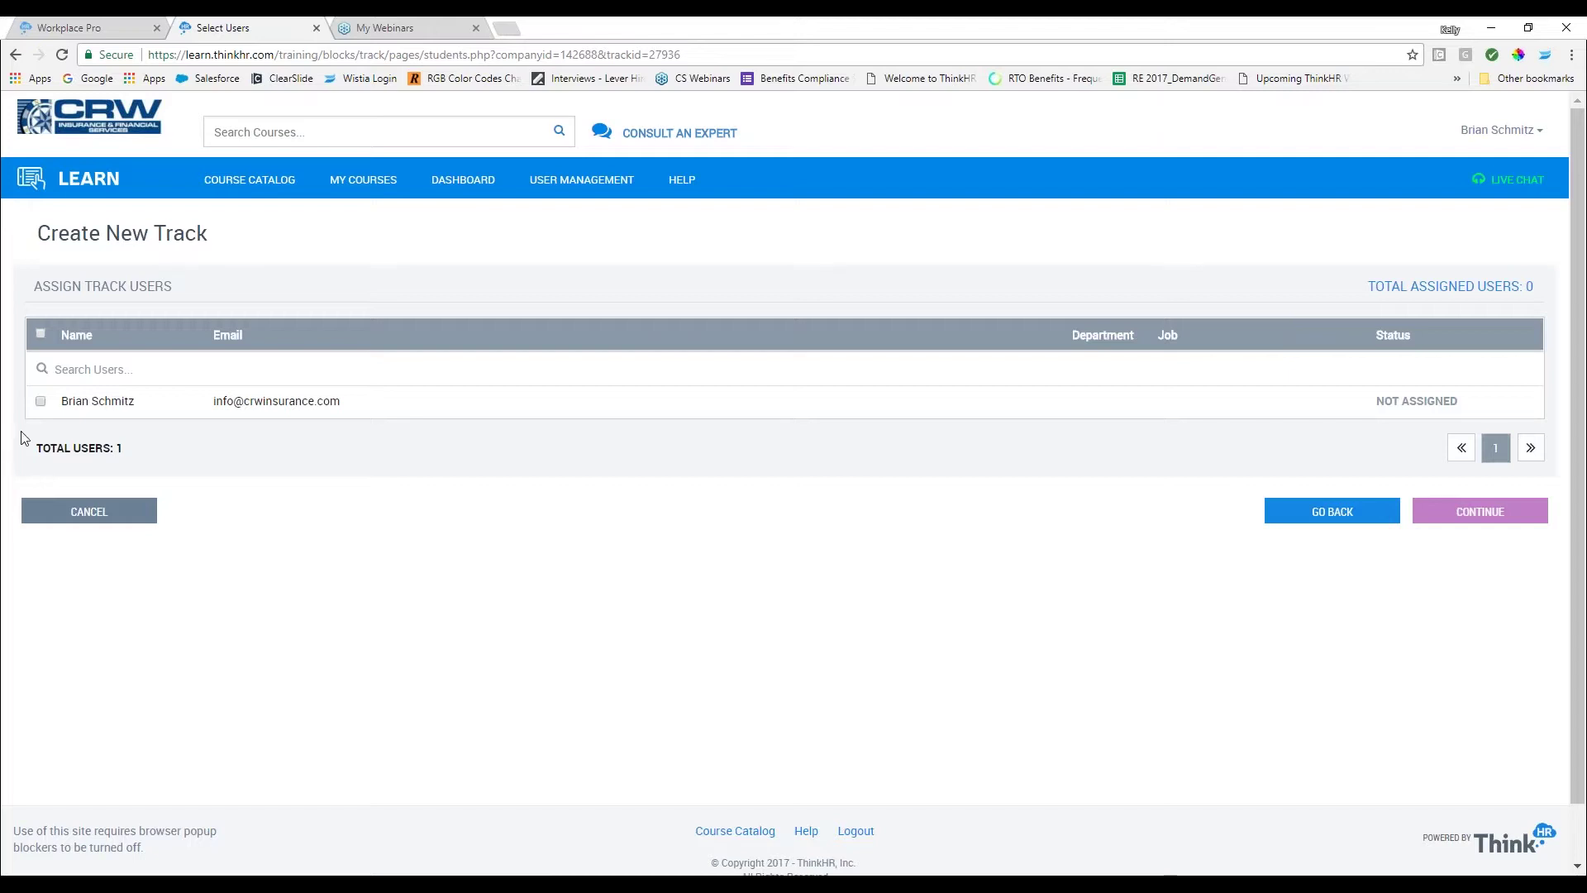
click(40, 403)
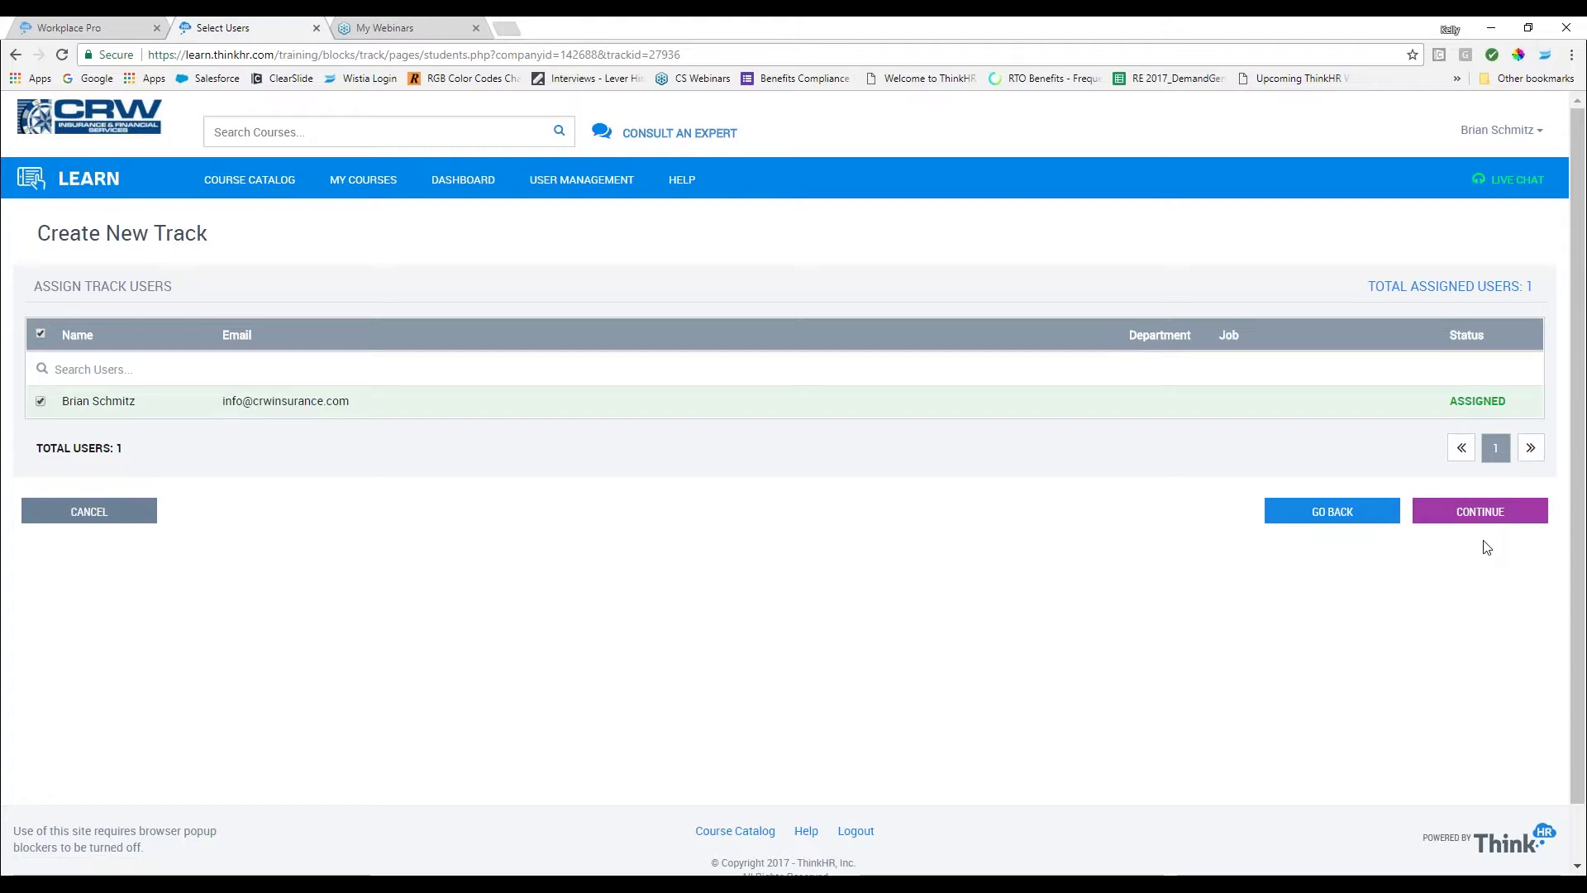
click(1481, 511)
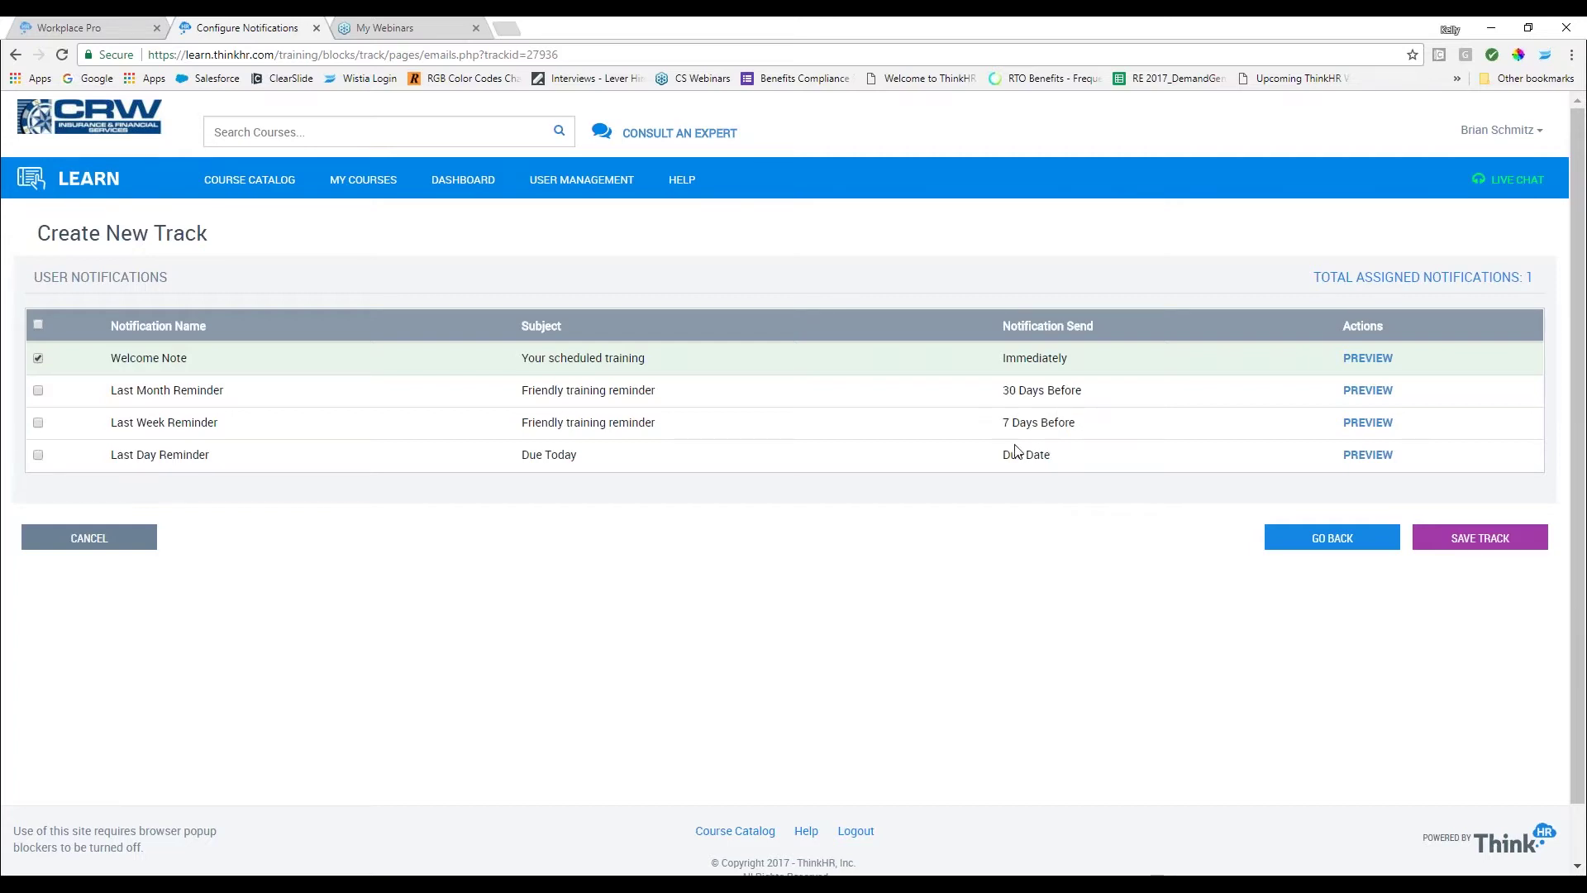
Enable all user notifications for the track, including the last month, week and day reminders, and save the track.
click(39, 455)
click(38, 422)
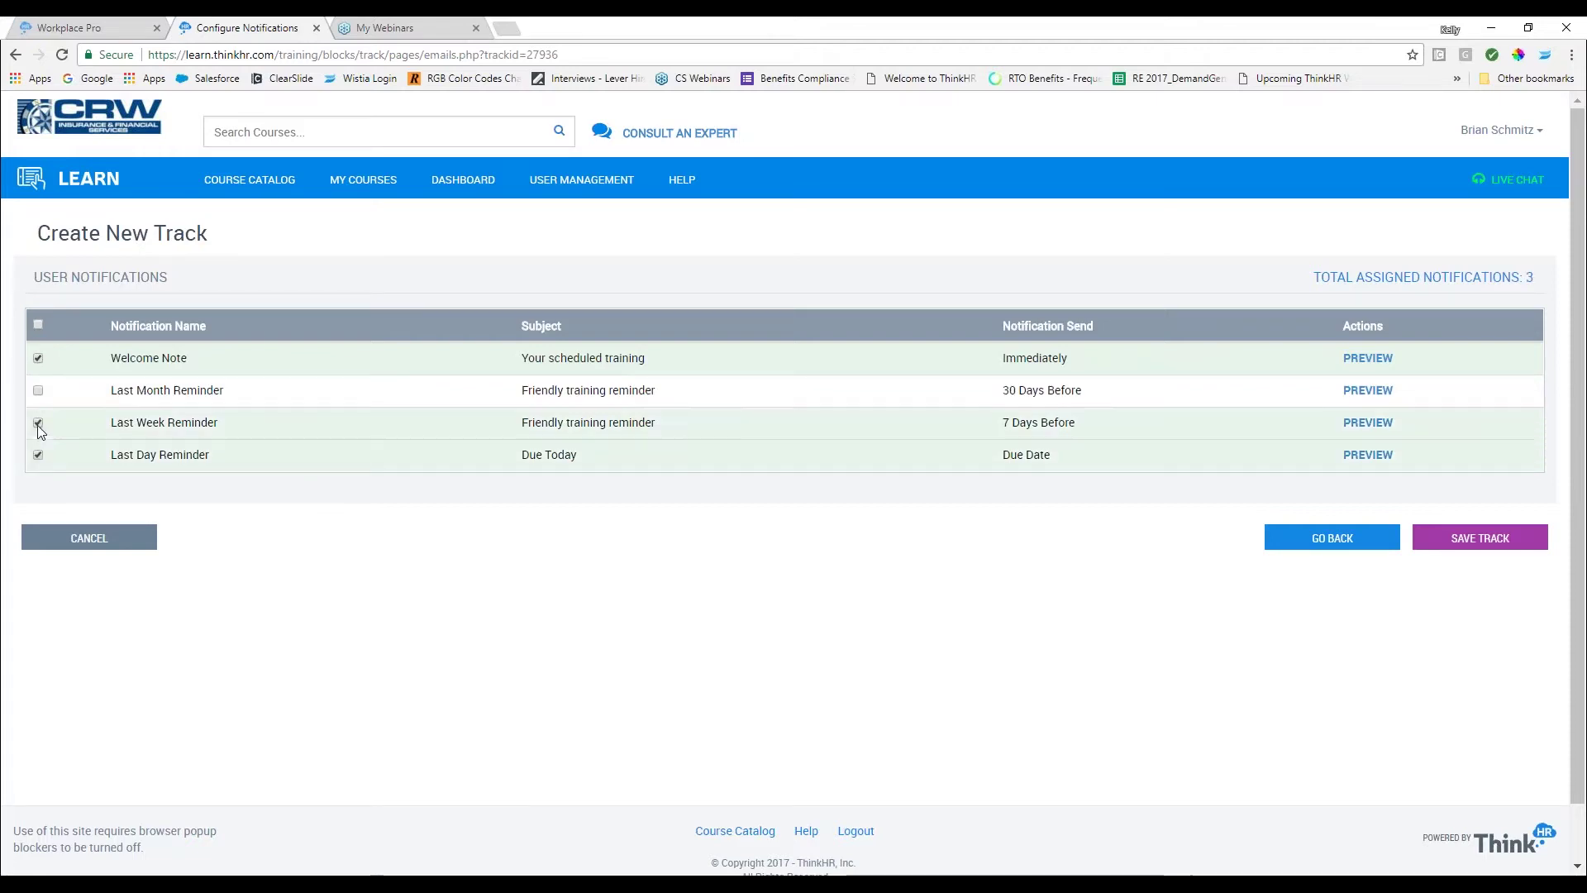
click(38, 324)
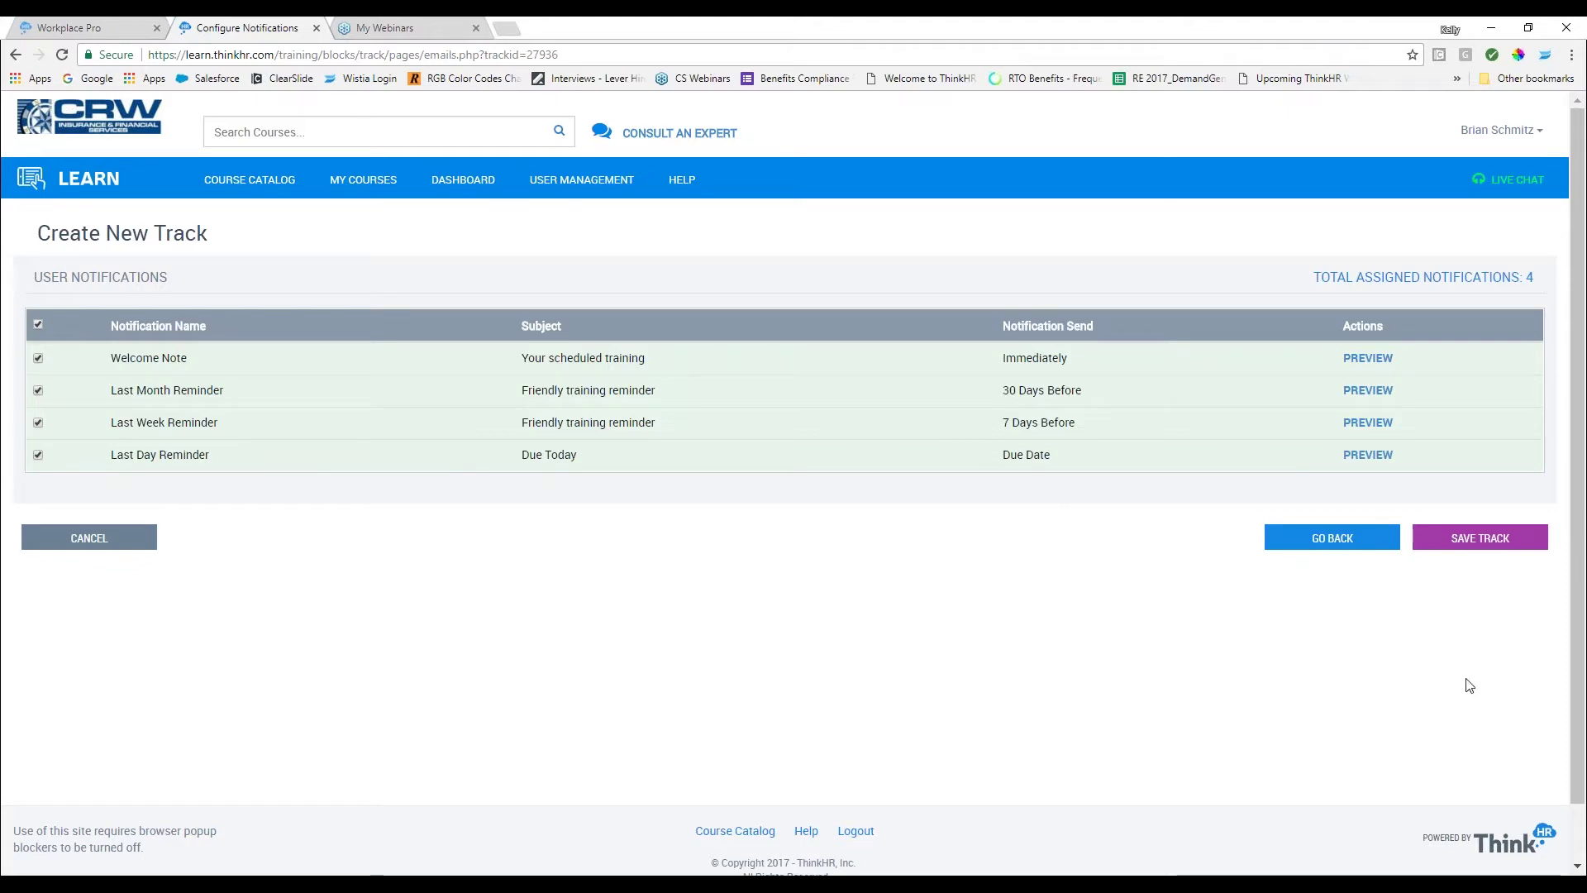
click(1484, 538)
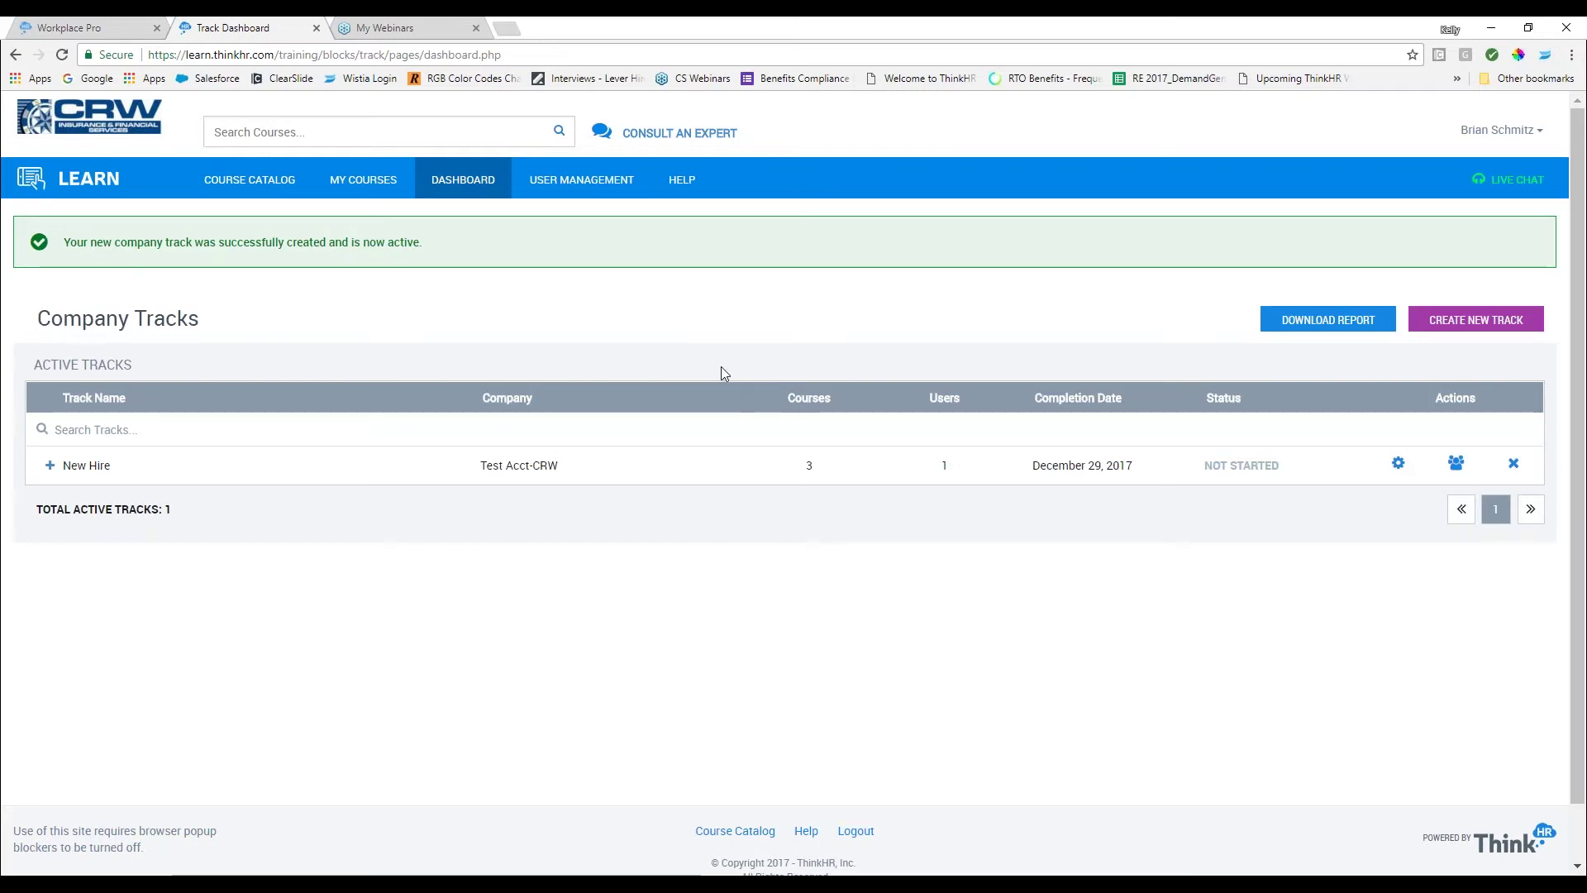
Review the assigned user's progress report for the New Hire track and return to the tracks dashboard.
click(49, 465)
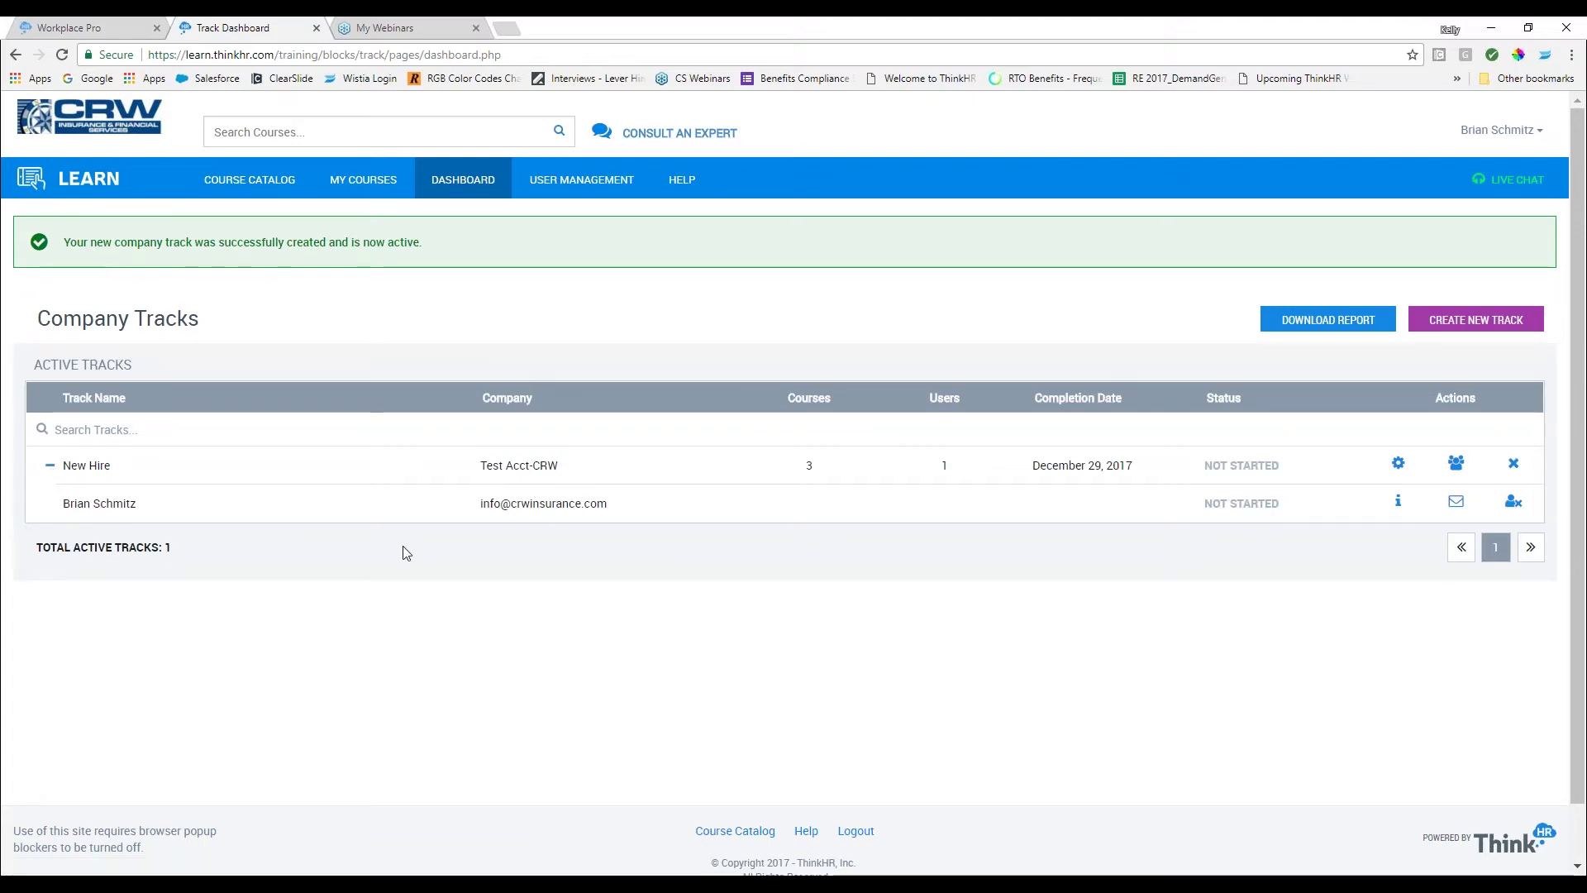
click(1401, 504)
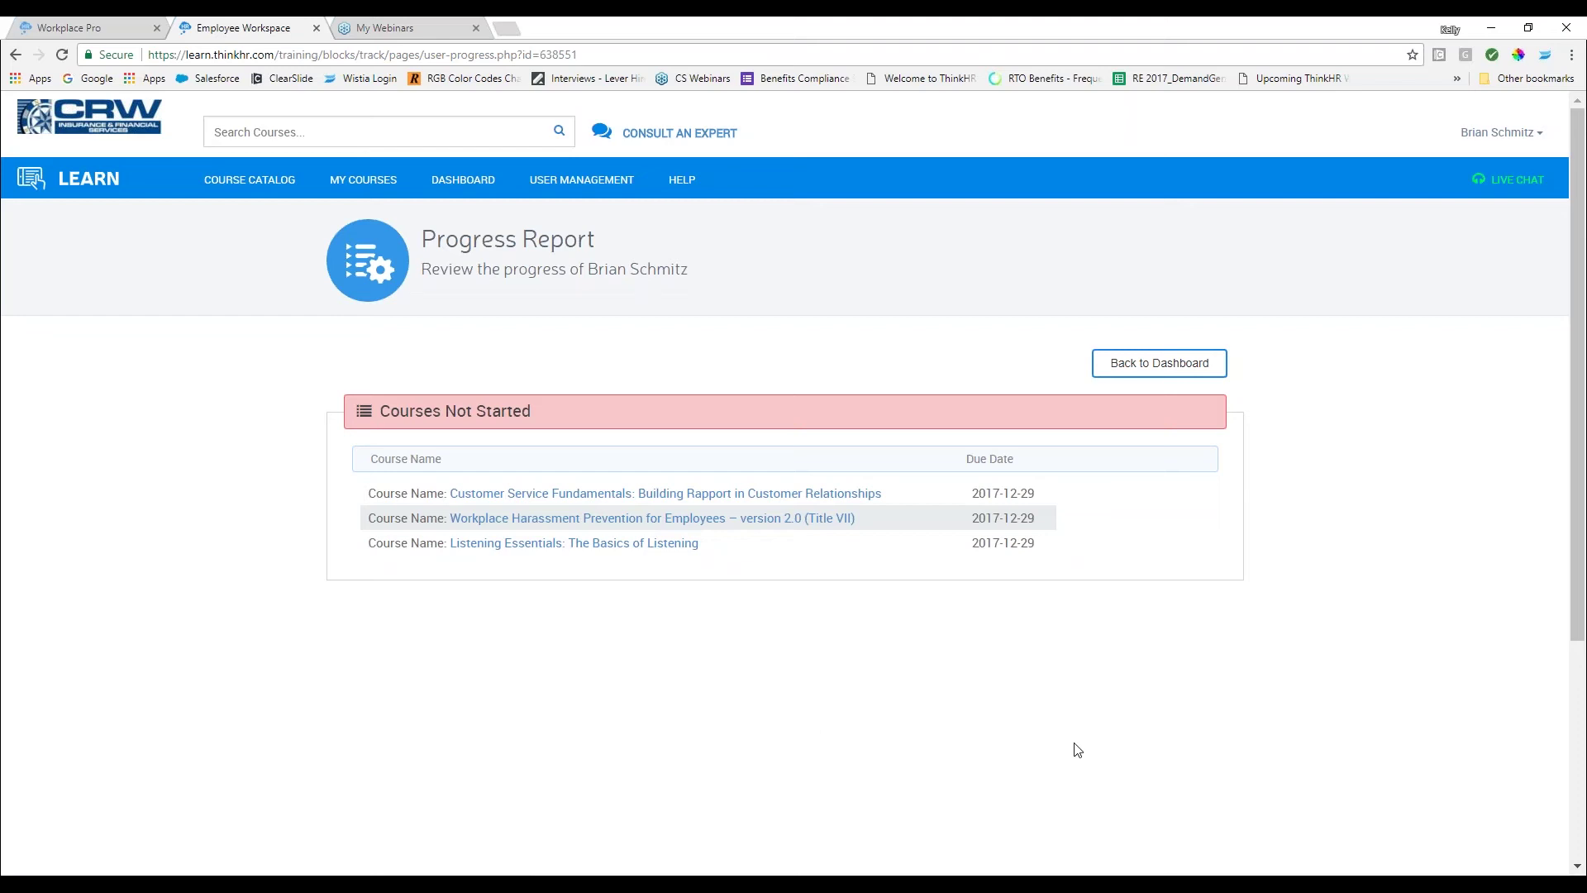
scroll(1159, 691, down, 1)
scroll(1155, 661, down, 3)
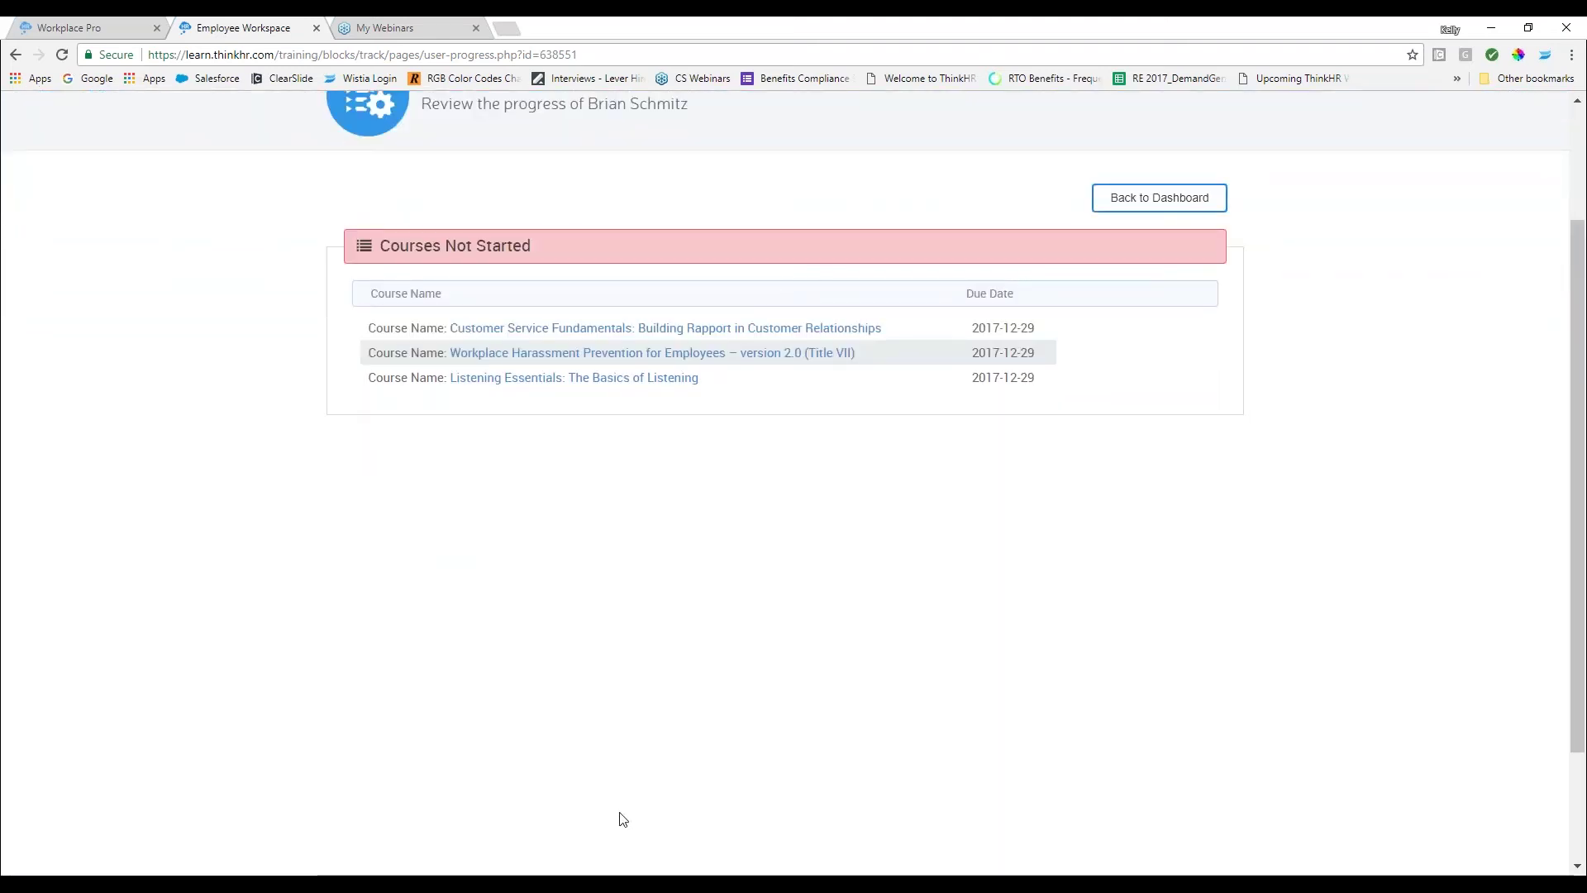
scroll(1144, 819, down, 1)
scroll(1143, 819, down, 1)
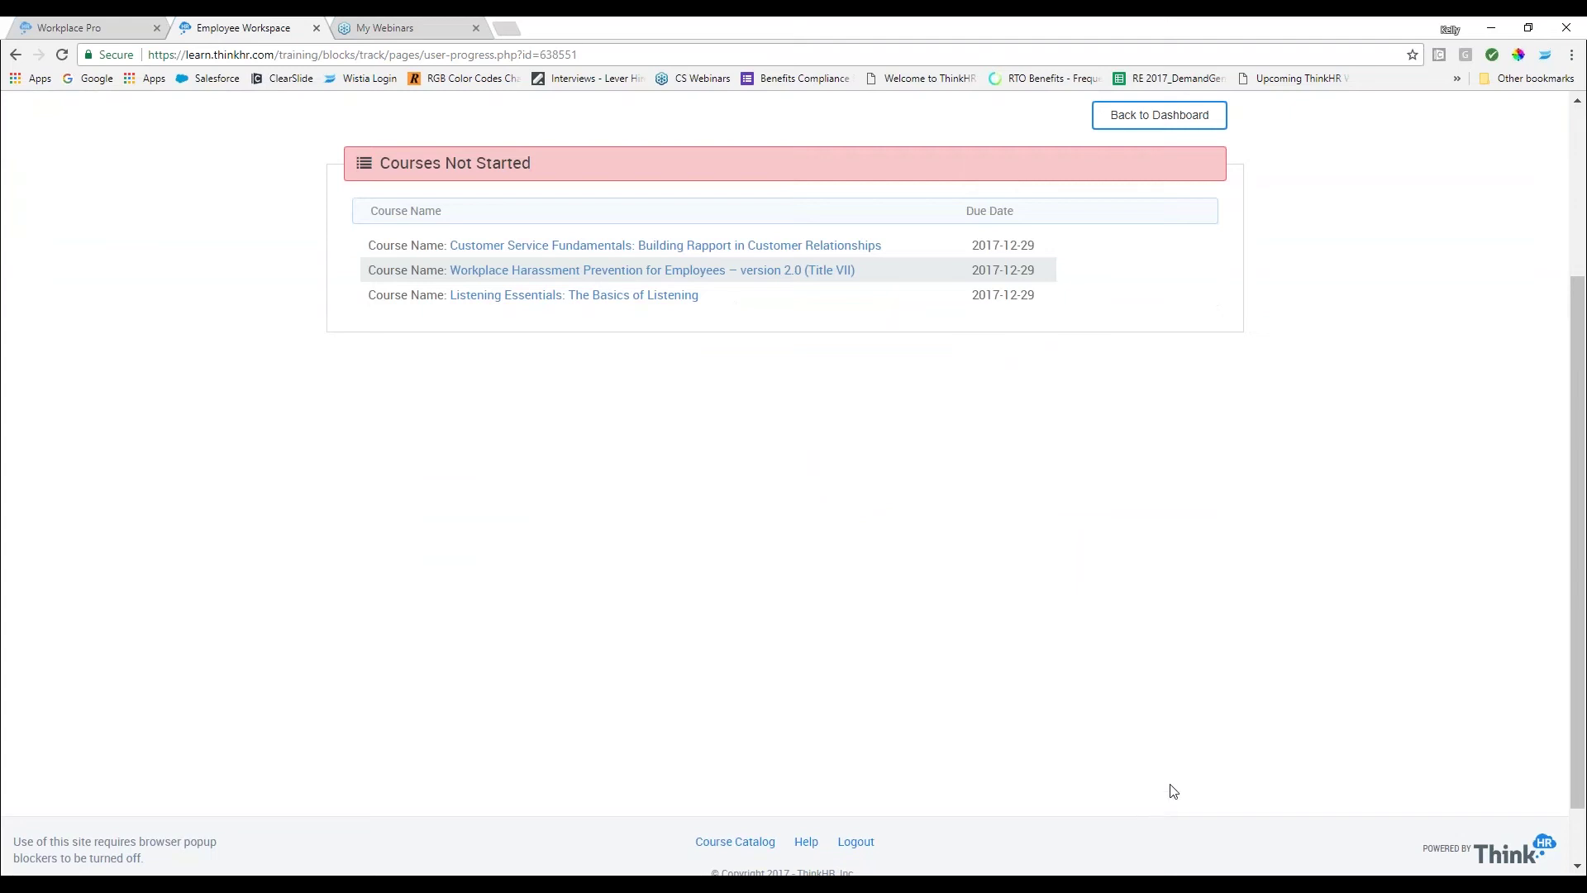
scroll(1167, 768, up, 6)
click(1165, 366)
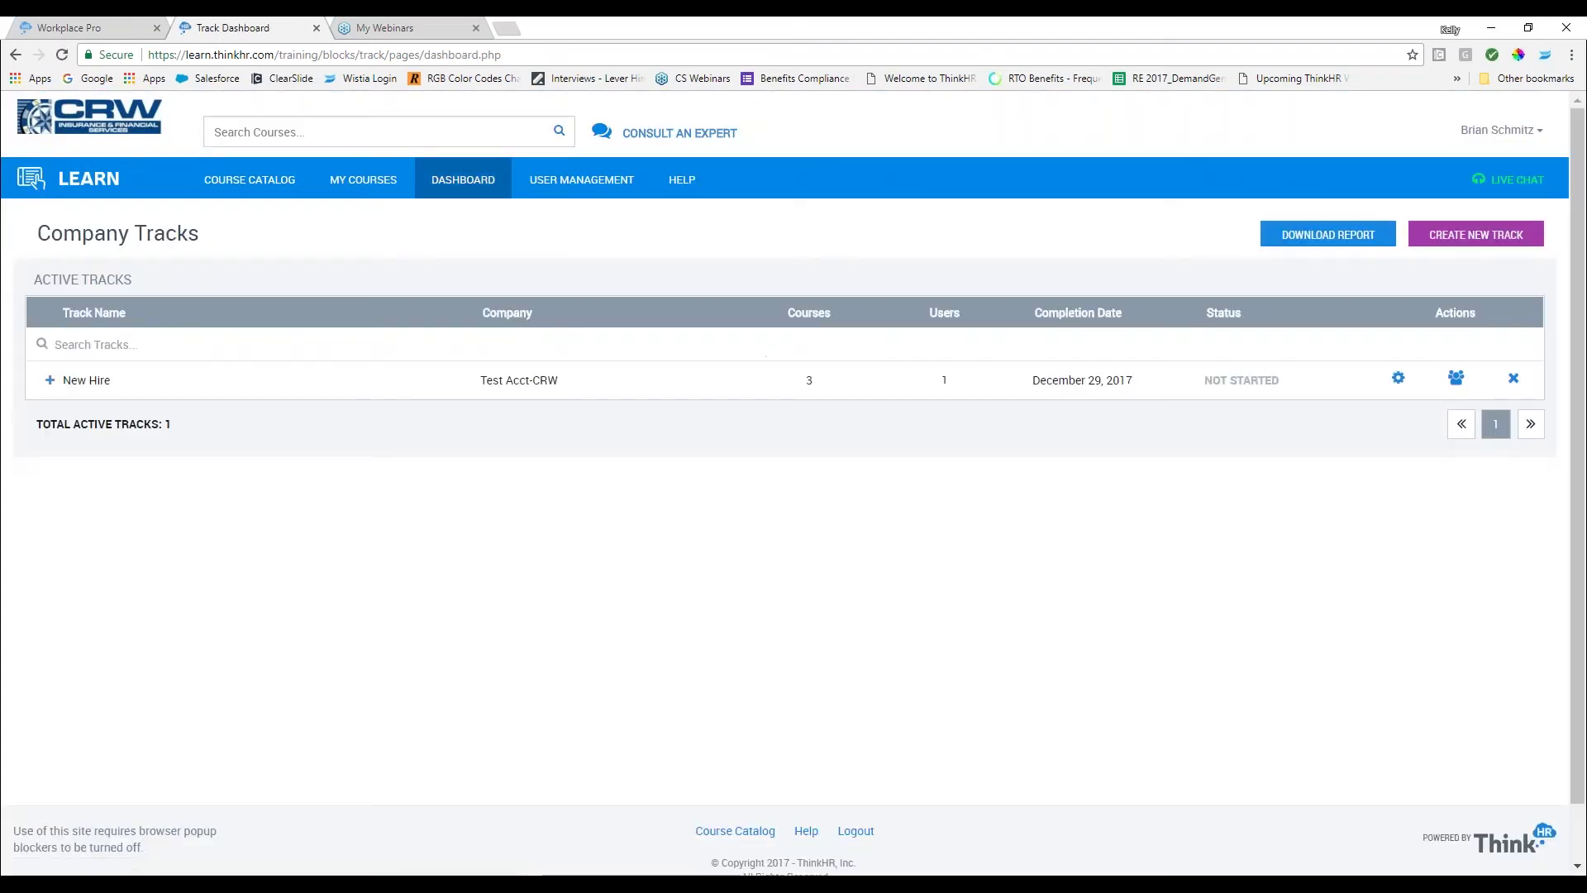
Expand the New Hire track to list its assigned users, and open the User Activity Report.
click(50, 381)
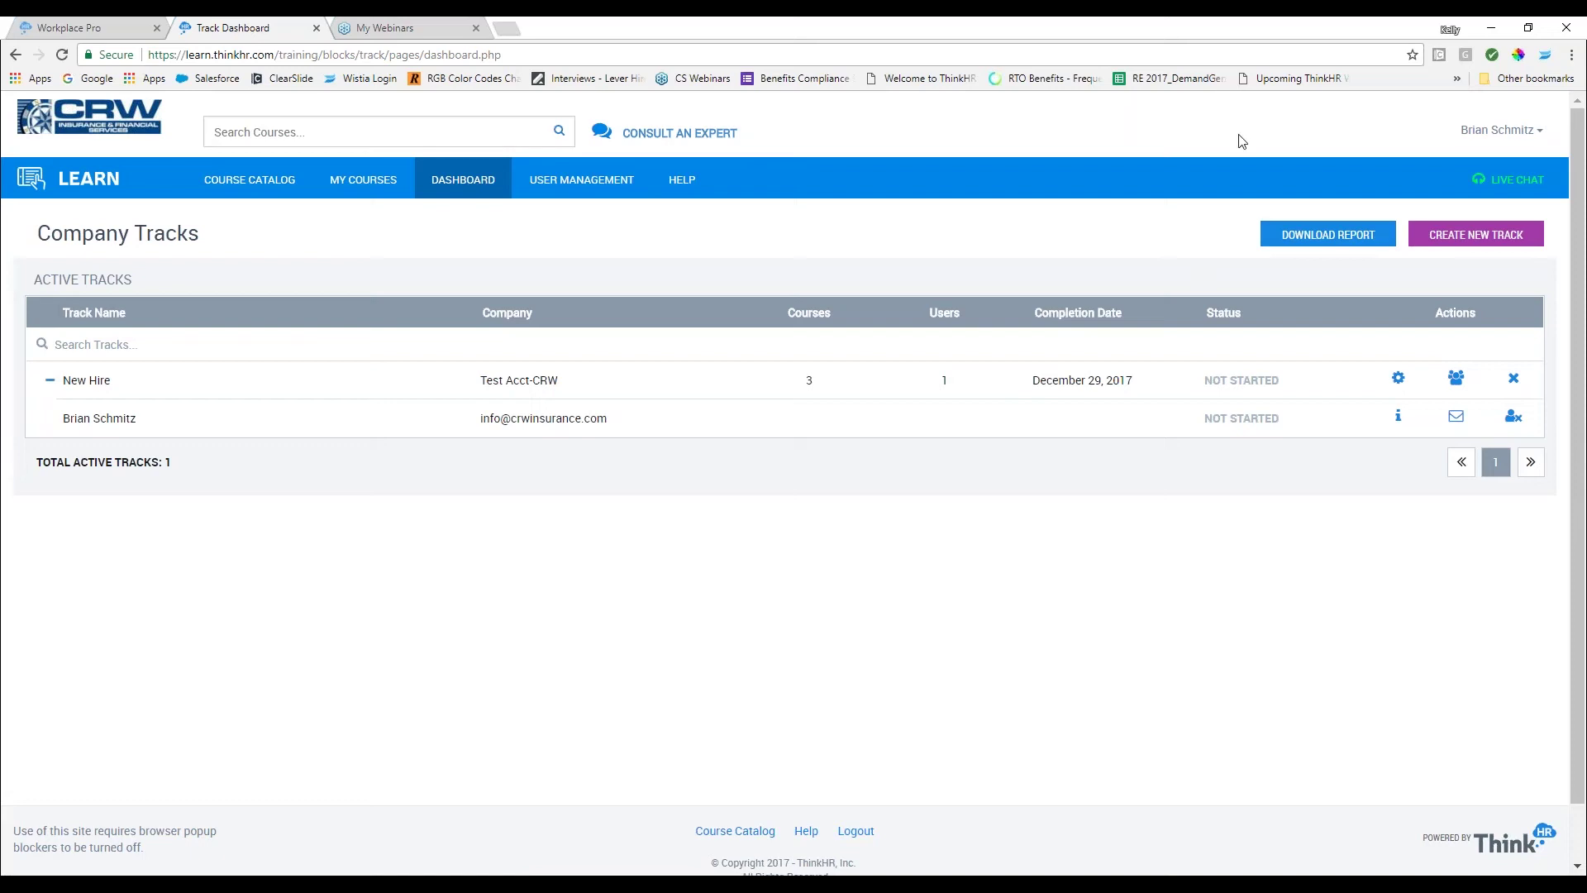
click(1501, 143)
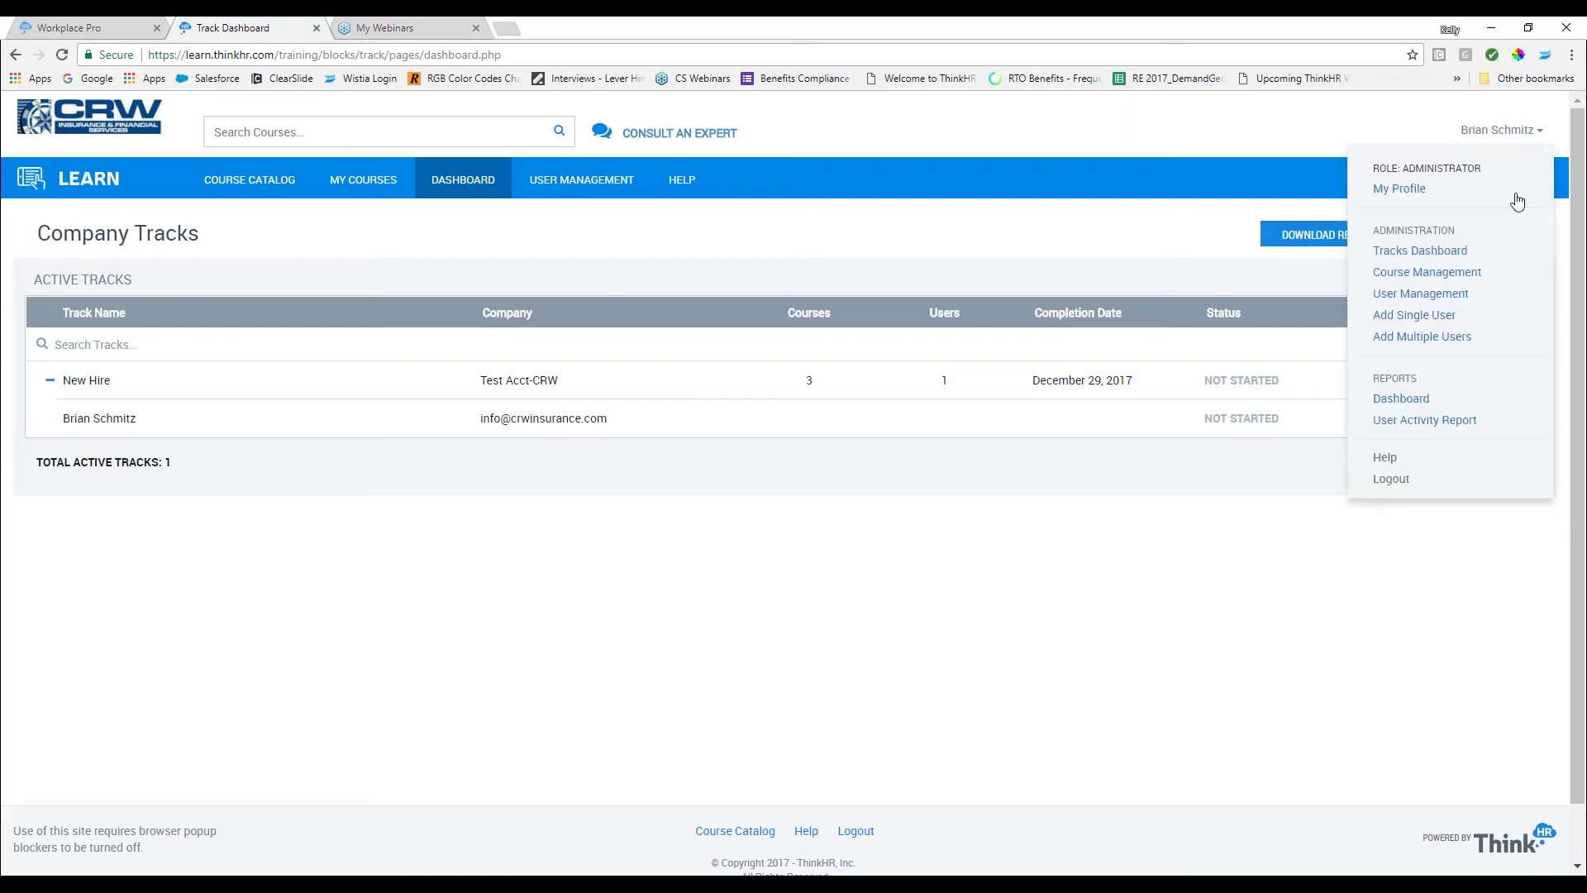
click(1426, 421)
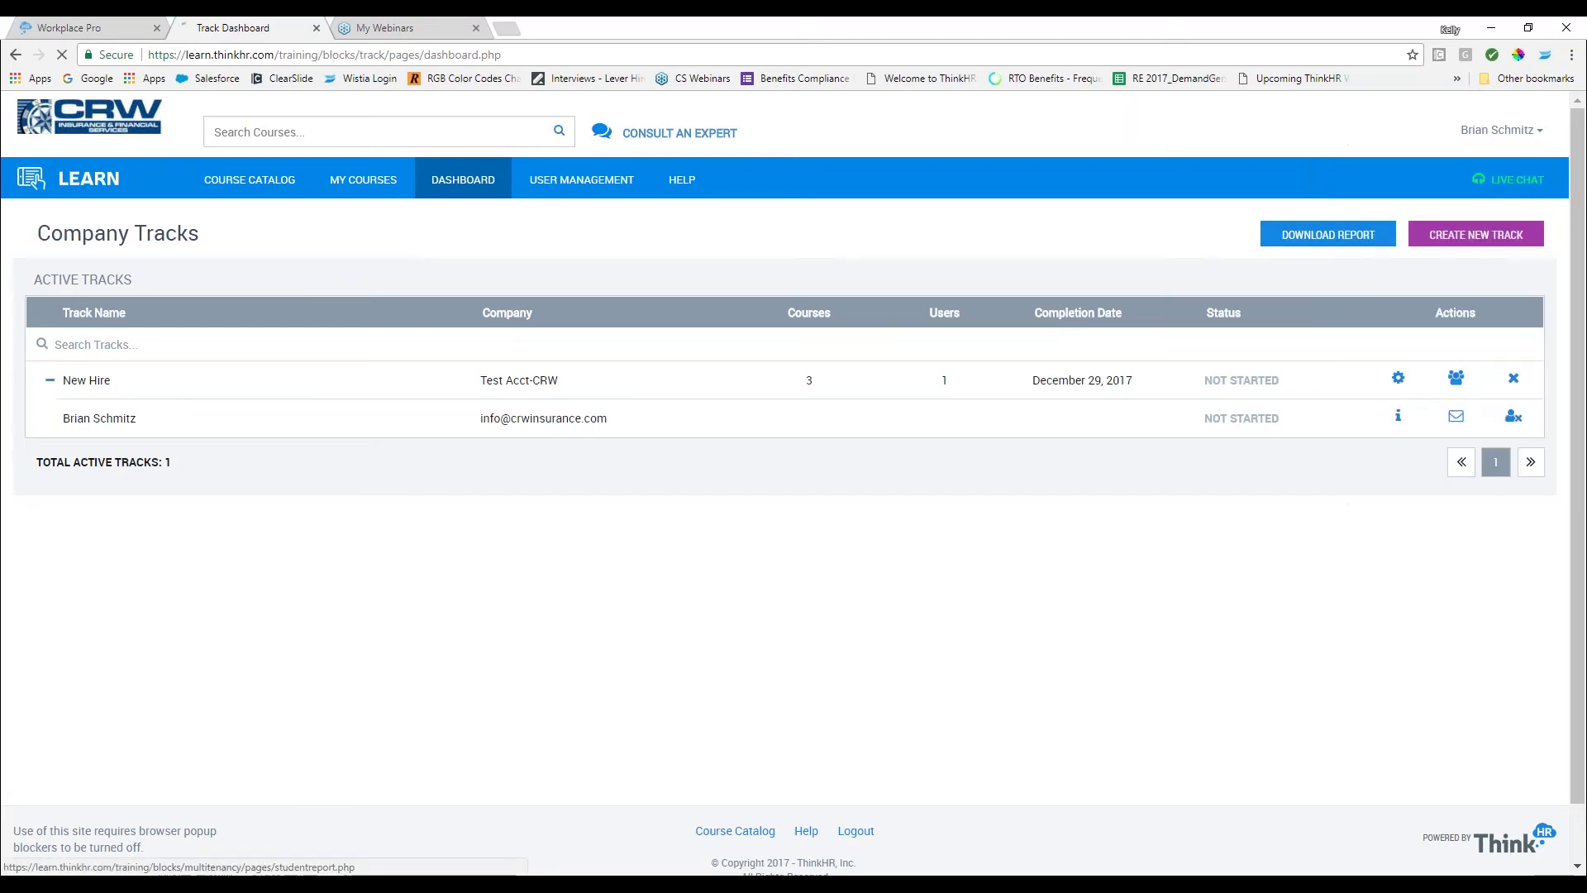